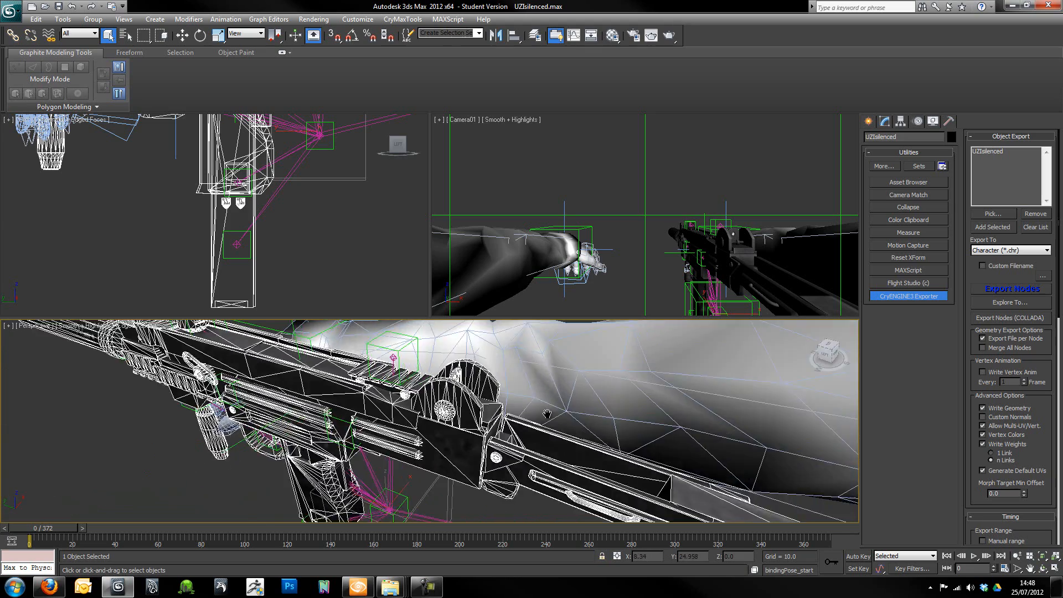
- Clear the selection and examine the silenced UZI and first-person arms from several angles in the Perspective view
left_click(517, 383)
mouse_move(451, 405)
middle_mouse_down("alt")
mouse_move(531, 392)
mouse_move(432, 407)
mouse_move(432, 499)
mouse_move(347, 373)
mouse_move(315, 387)
mouse_move(464, 392)
mouse_move(455, 386)
middle_mouse_up("alt")
scroll(520, 409, "up", 5)
scroll(432, 407, "up", 3)
scroll(431, 499, "down", 4)
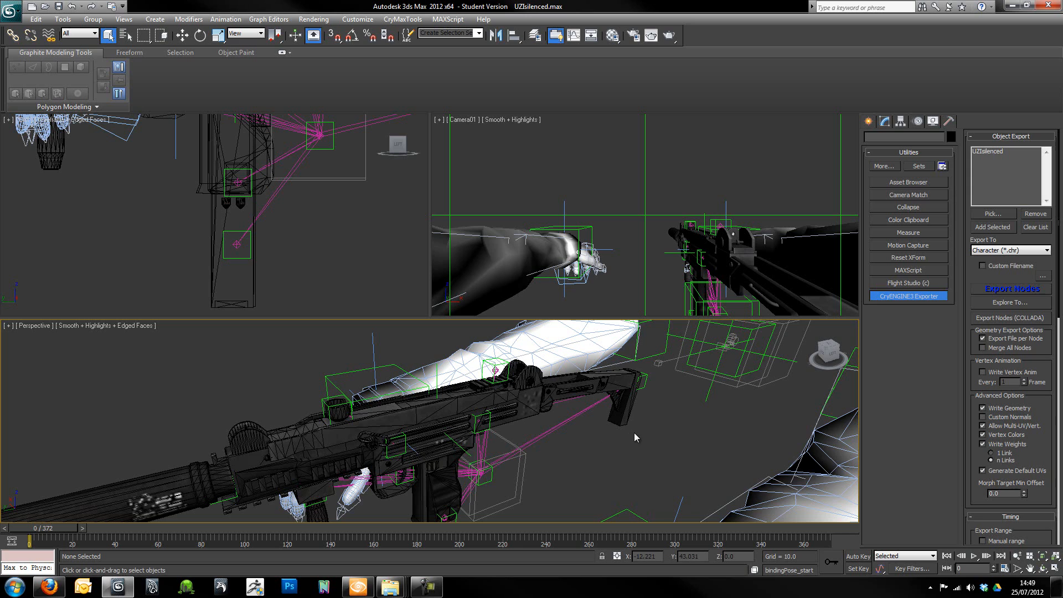
middle_click_drag(591, 403, 421, 428, "alt")
scroll(414, 436, "up", 4)
scroll(467, 426, "up", 3)
middle_click_drag(522, 441, 400, 452, "alt")
middle_click_drag(494, 449, 470, 393, "alt")
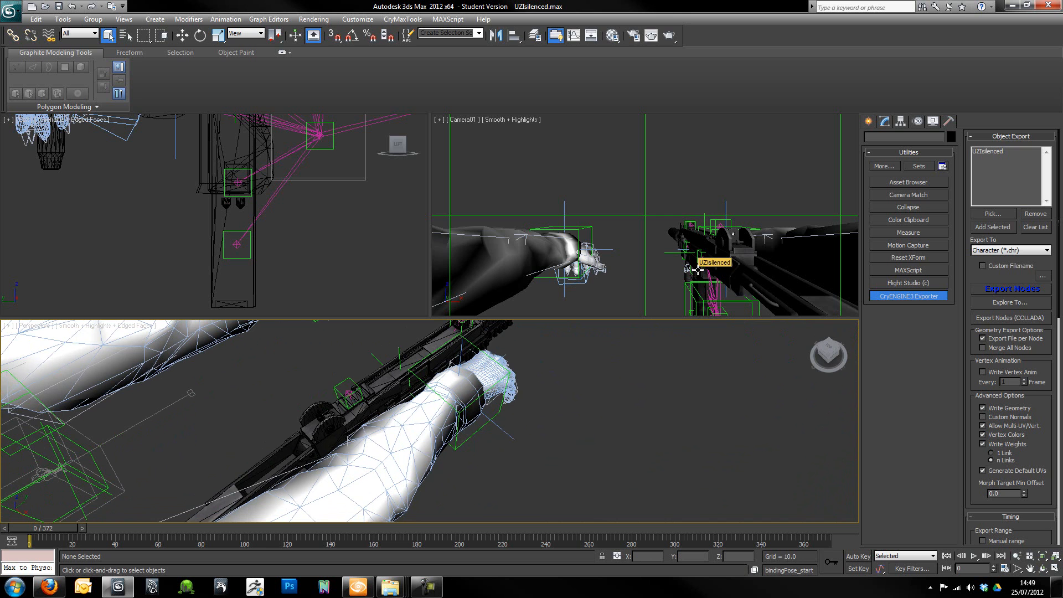
- Open the Animations CBA file from the Game\Animations folder and review its animation definitions
left_click(1012, 5)
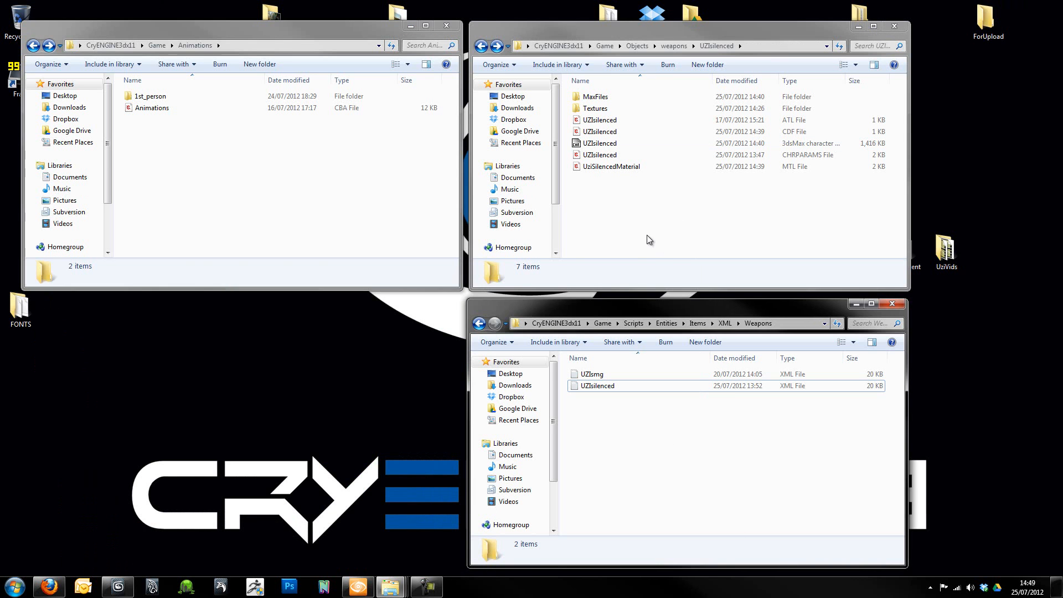
left_click(304, 197)
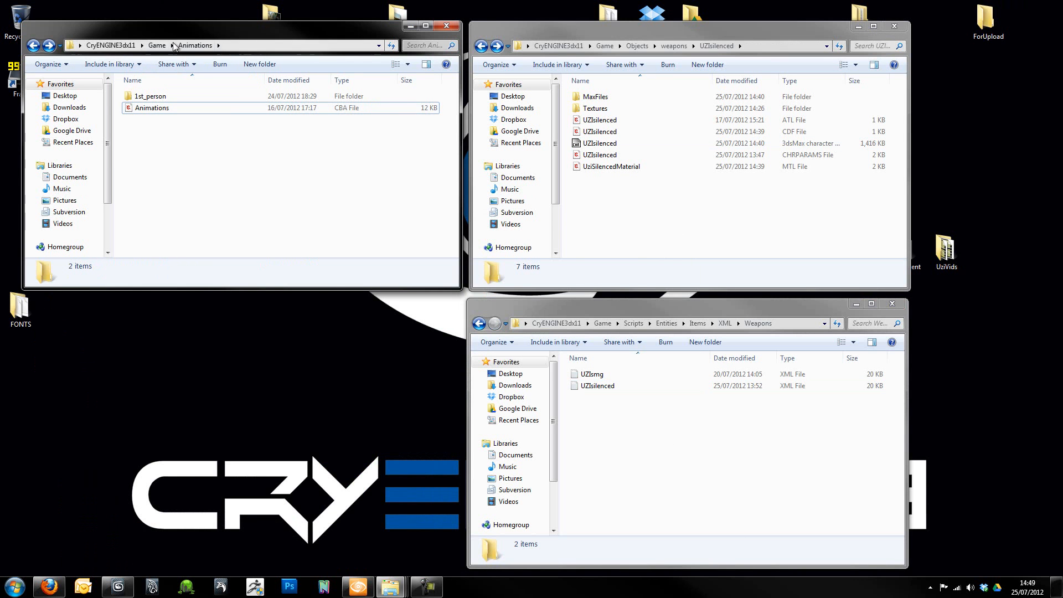
double_click(138, 109)
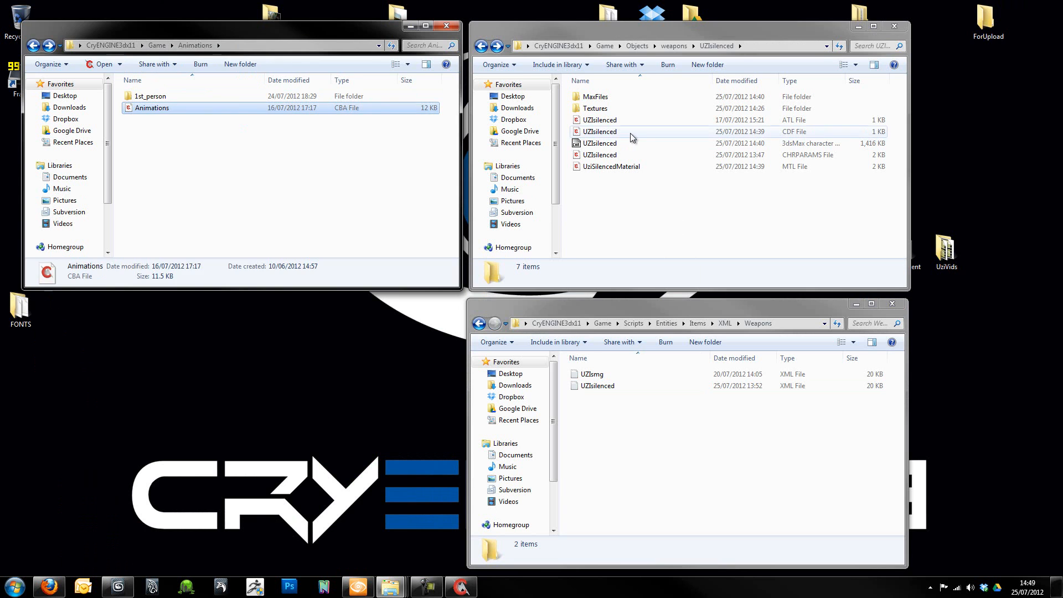
left_click_drag(197, 487, 190, 487)
scroll(245, 285, "up", 5)
scroll(245, 284, "up", 20)
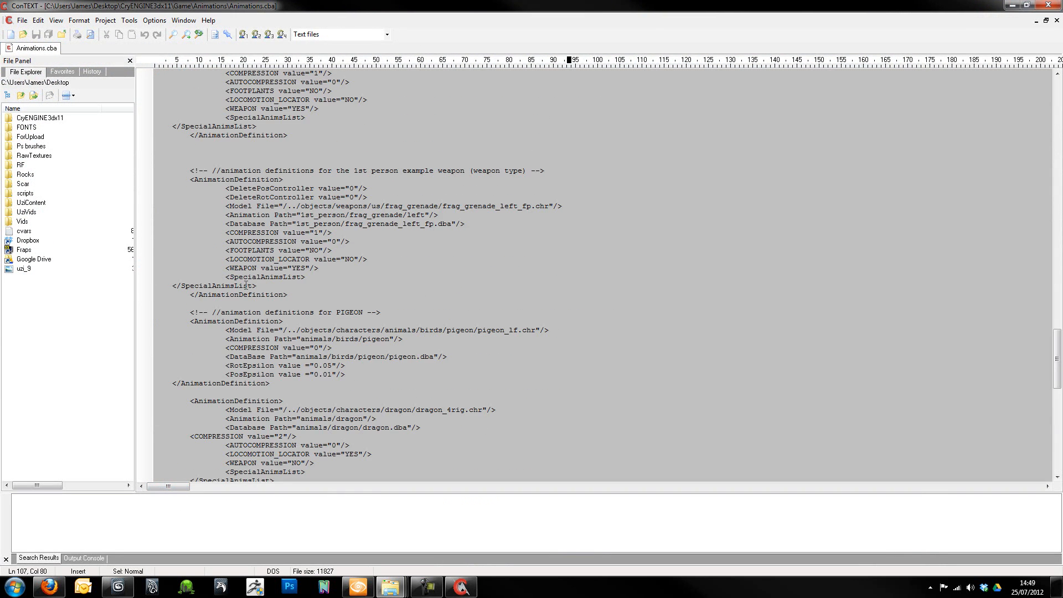
scroll(246, 285, "up", 10)
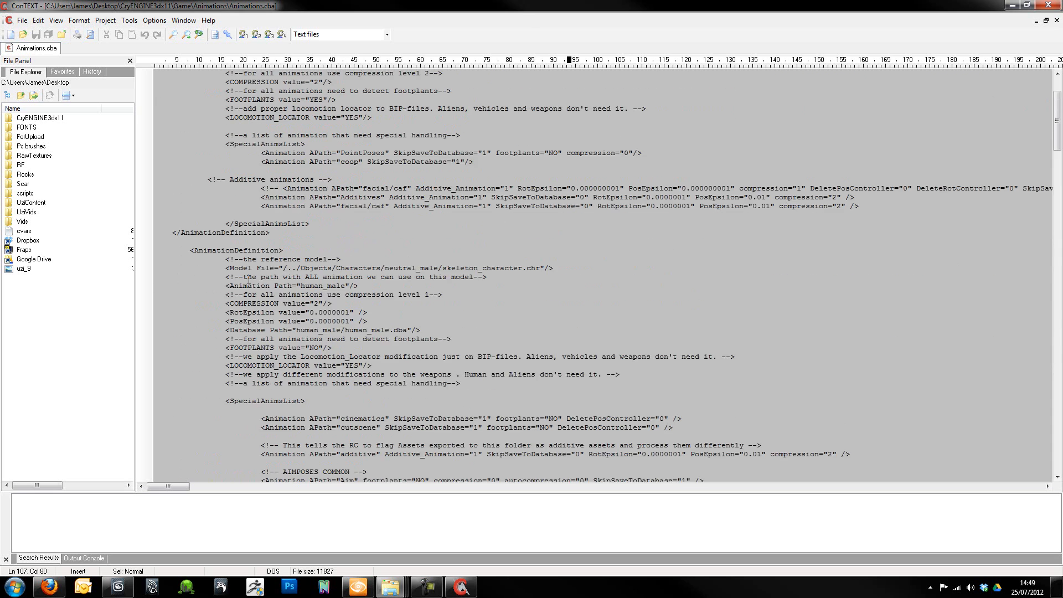
scroll(274, 277, "down", 14)
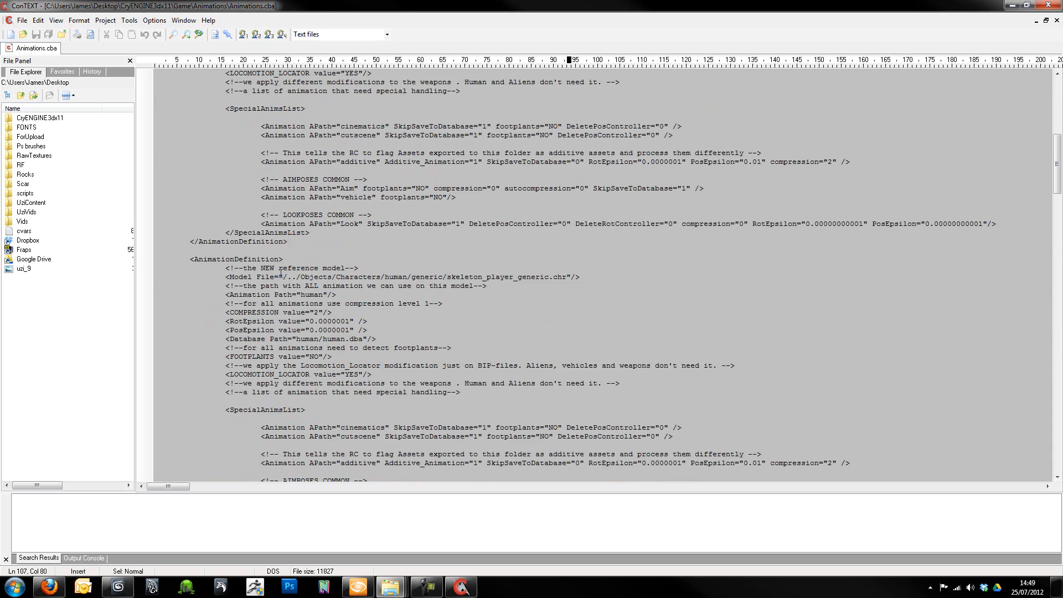
scroll(280, 274, "down", 15)
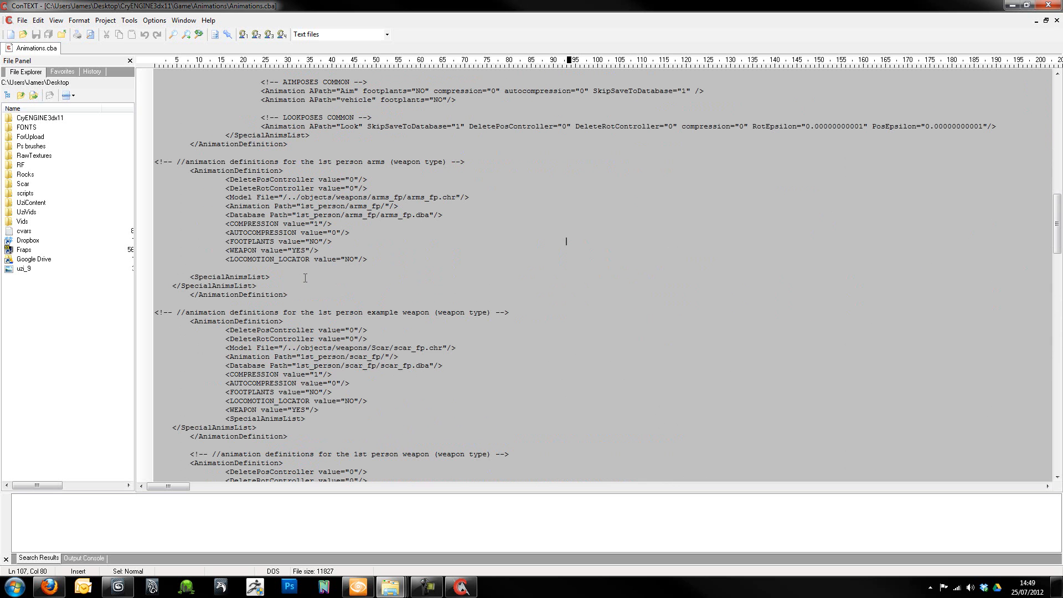
scroll(305, 278, "down", 9)
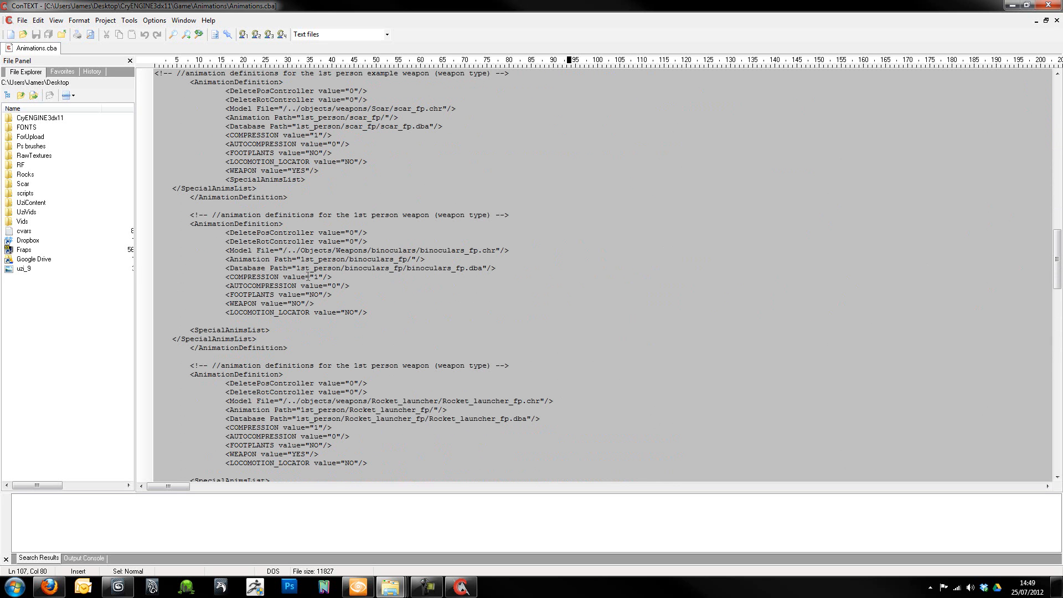
- Search the file for "uzi" and duplicate the UZIsmg animation definition, including its comment line, directly below the original
key("ctrl+f")
type("uzi")
key("Return")
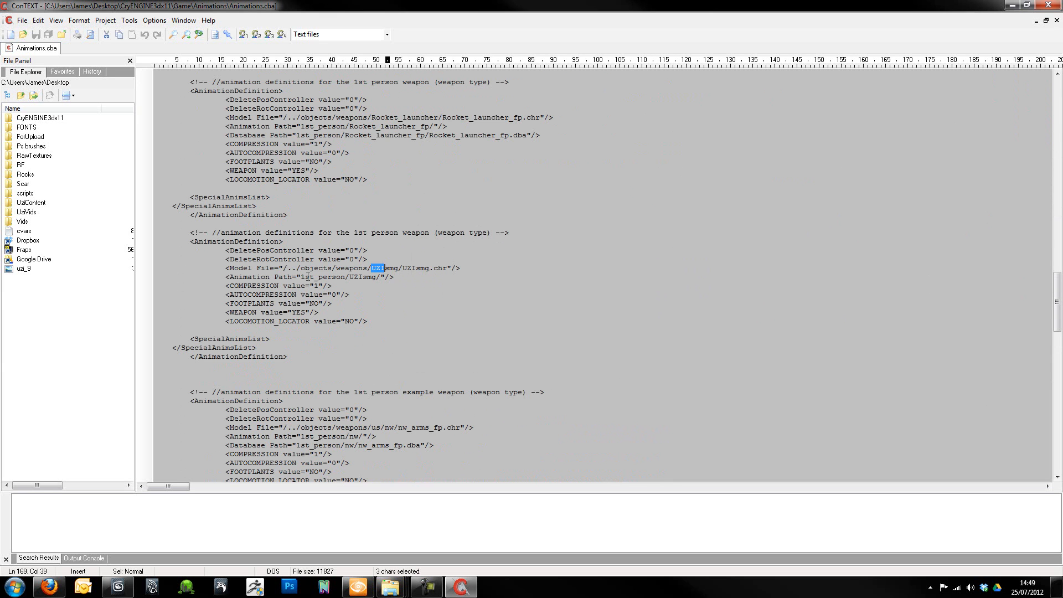
left_click(530, 312)
left_click_drag(191, 230, 293, 359)
right_click(286, 310)
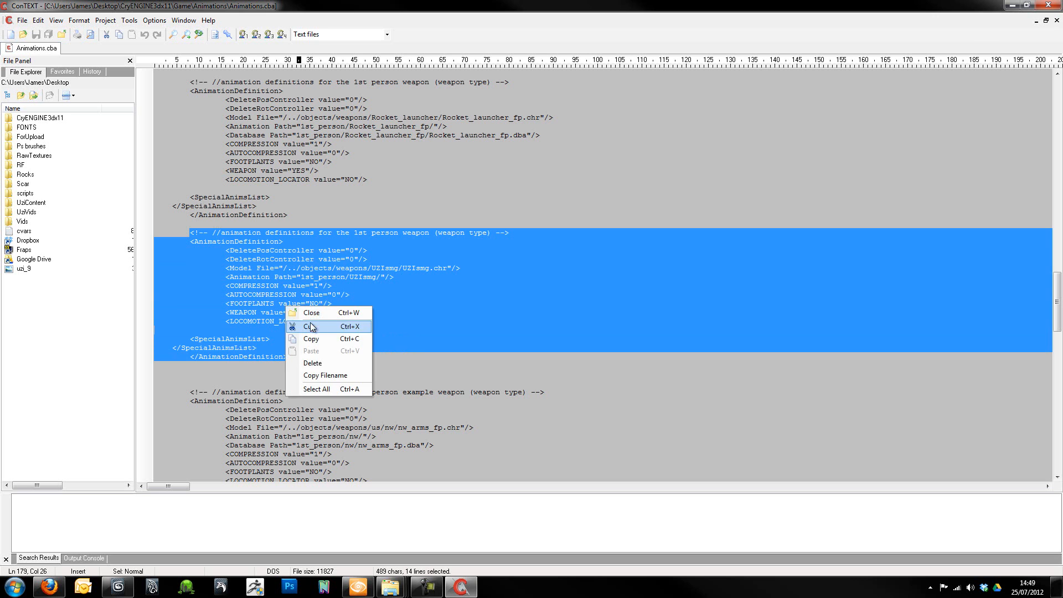
left_click(299, 339)
left_click(251, 373)
left_click(195, 375)
key("ctrl+v")
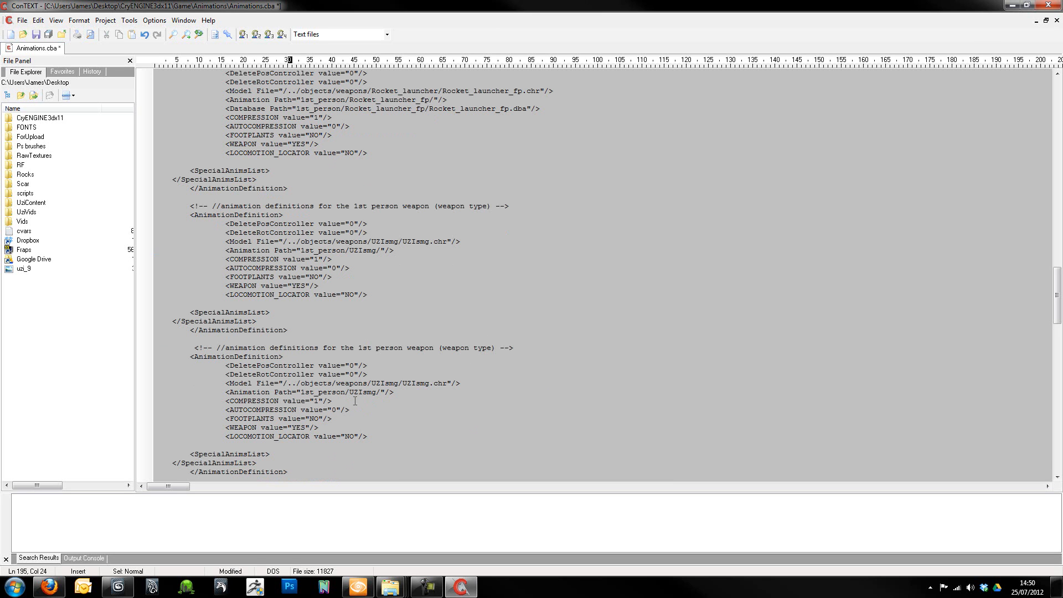
- Change the Animation Path in the copied definition to "1st_person/UZIsilenced/"
left_click(371, 392)
key("Delete")
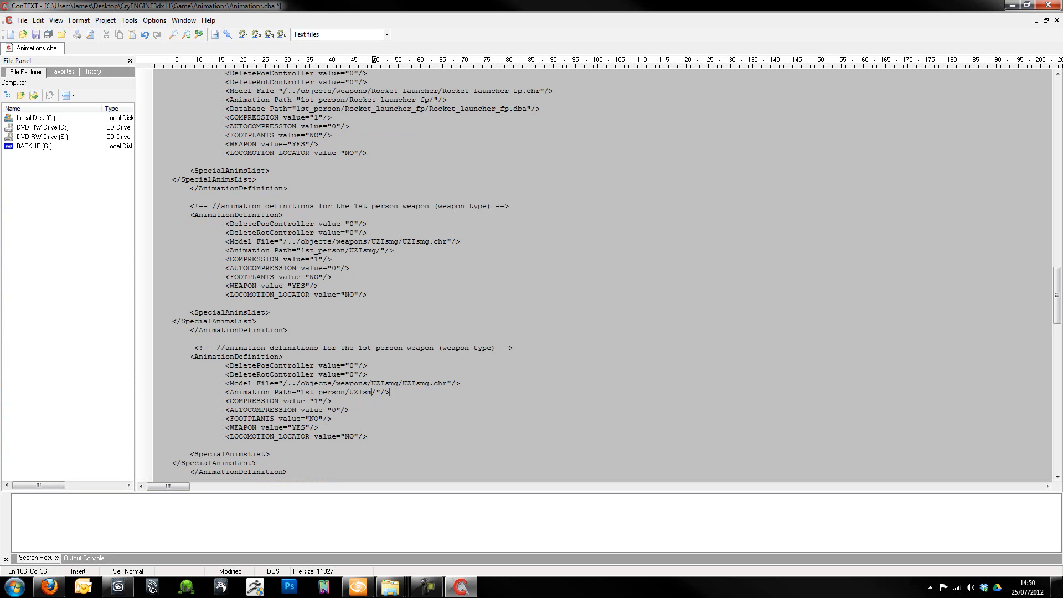
key("BackSpace")
type("ilenced")
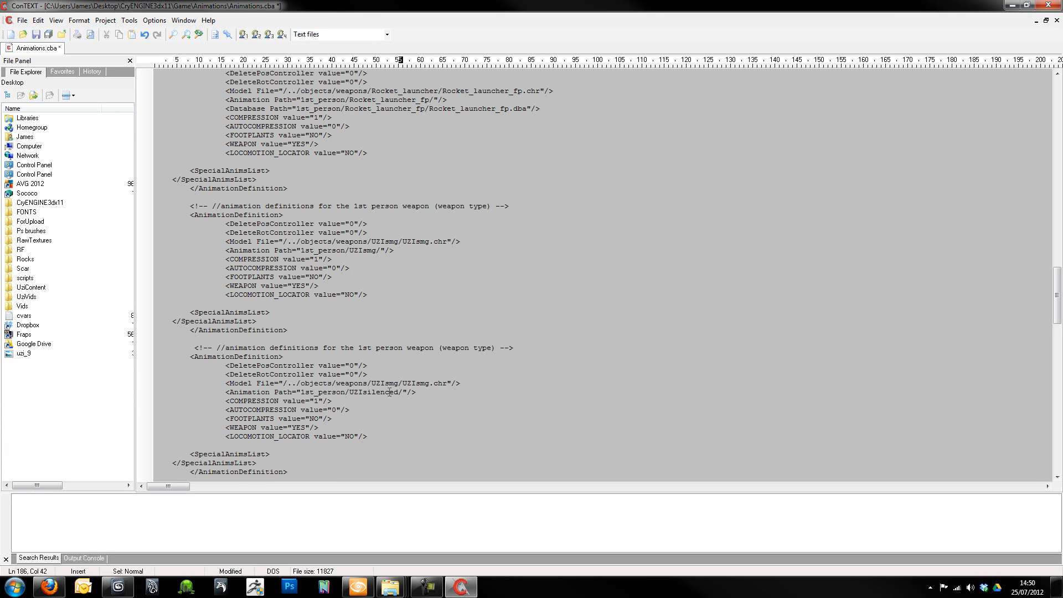
- Change the copied definition's Model File to "/../objects/weapons/UZIsilenced/UZIsilenced.chr" and save Animations.cba
left_click(424, 382)
key("Delete")
key("BackSpace")
key("BackSpace")
type("silenced")
left_click(389, 383)
key("Delete")
key("Delete")
type("ilenced")
left_click(36, 34)
left_click(371, 410)
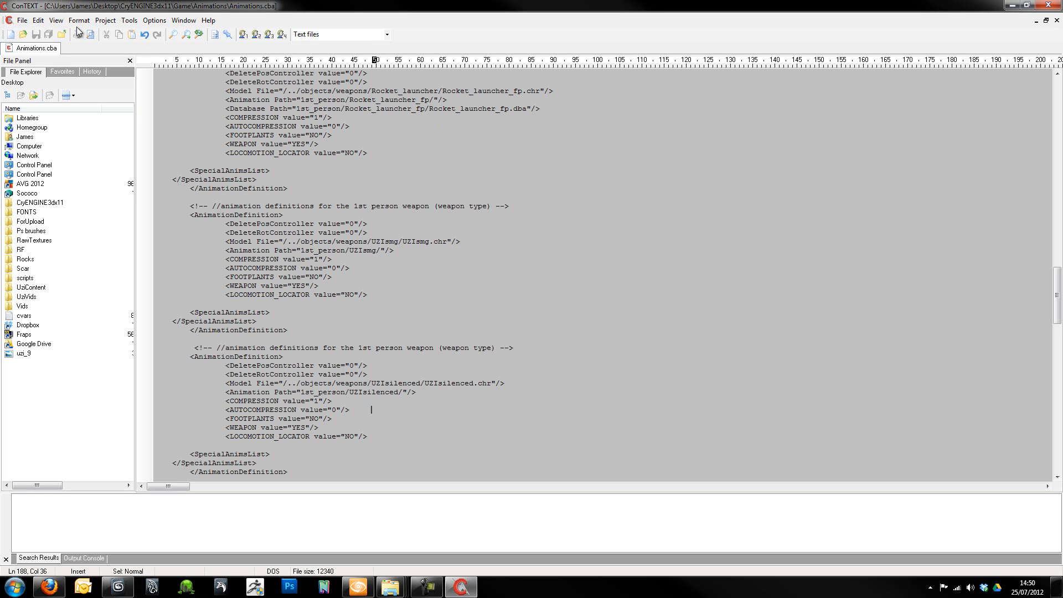
- Close the text editor and exit the Sandbox editor without saving changes to Forest.cry
left_click(1044, 5)
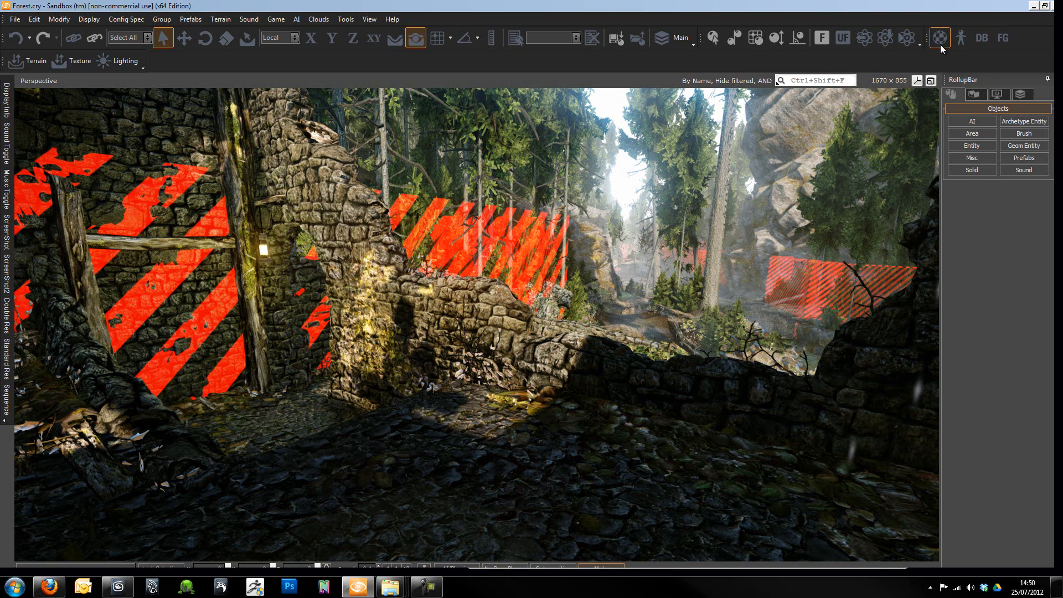
left_click(1052, 7)
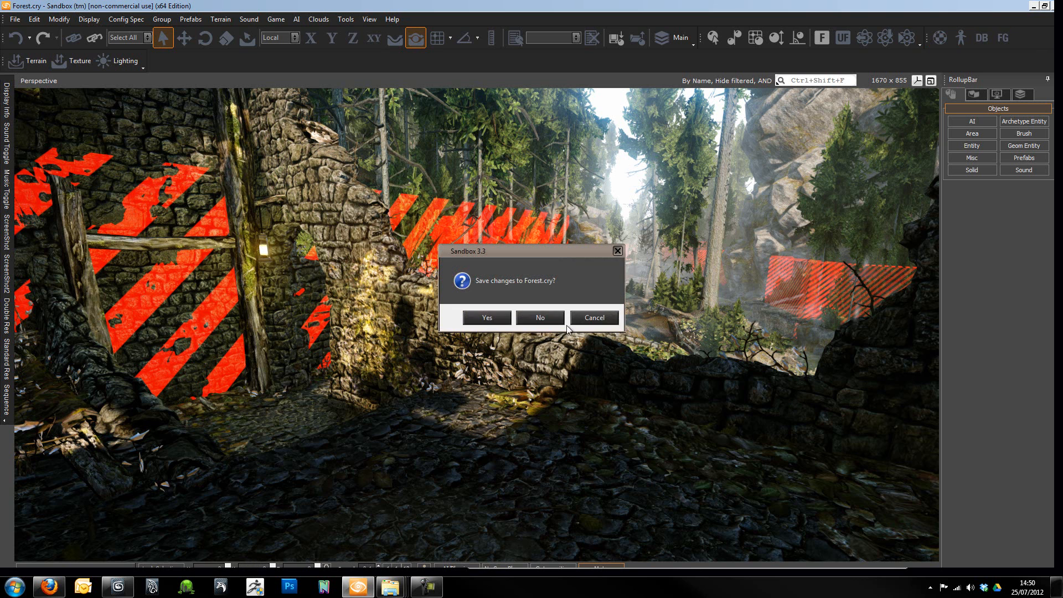
left_click(540, 315)
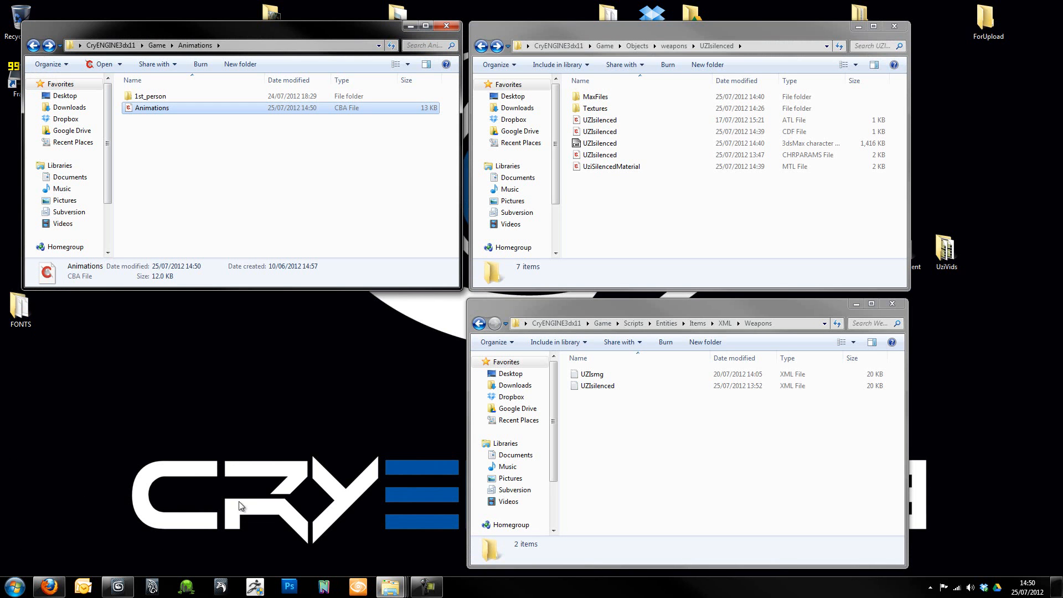
- Check the contents of the UZIsilenced folder inside Animations\1st_person and return to the parent folder
left_click(644, 426)
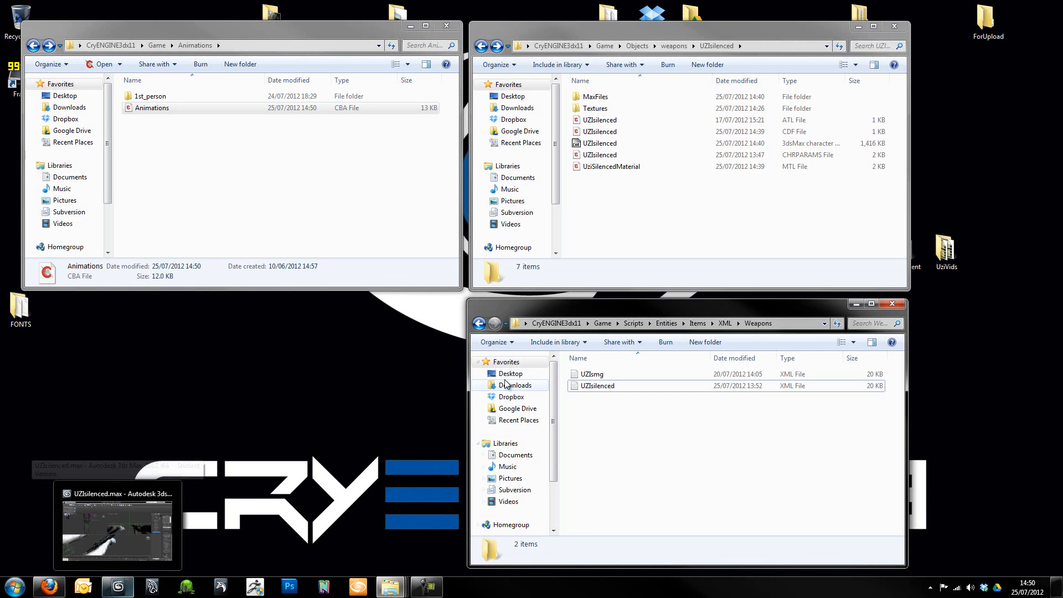
left_click(151, 96)
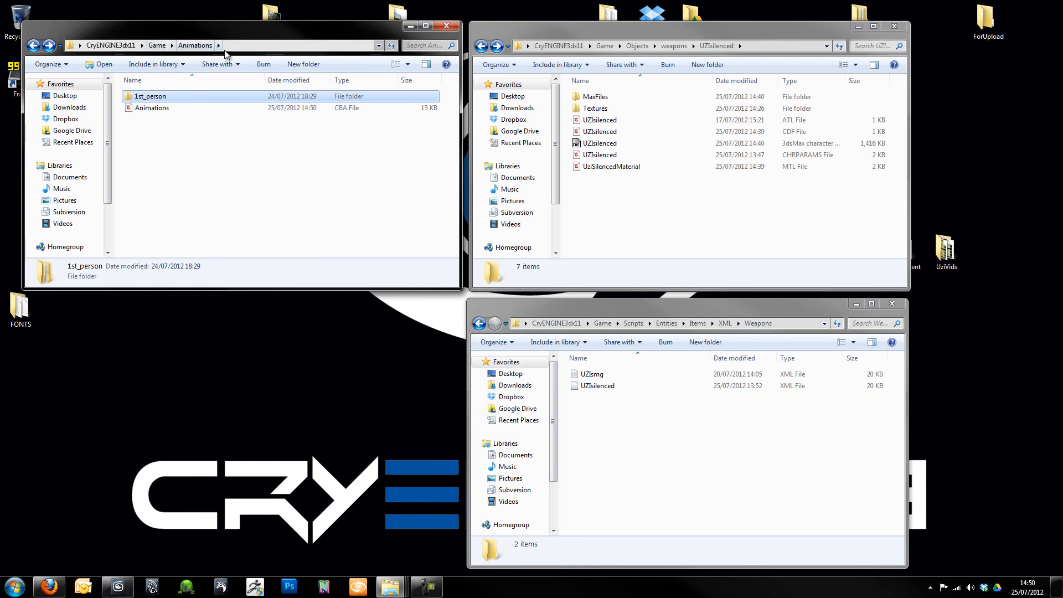
double_click(152, 98)
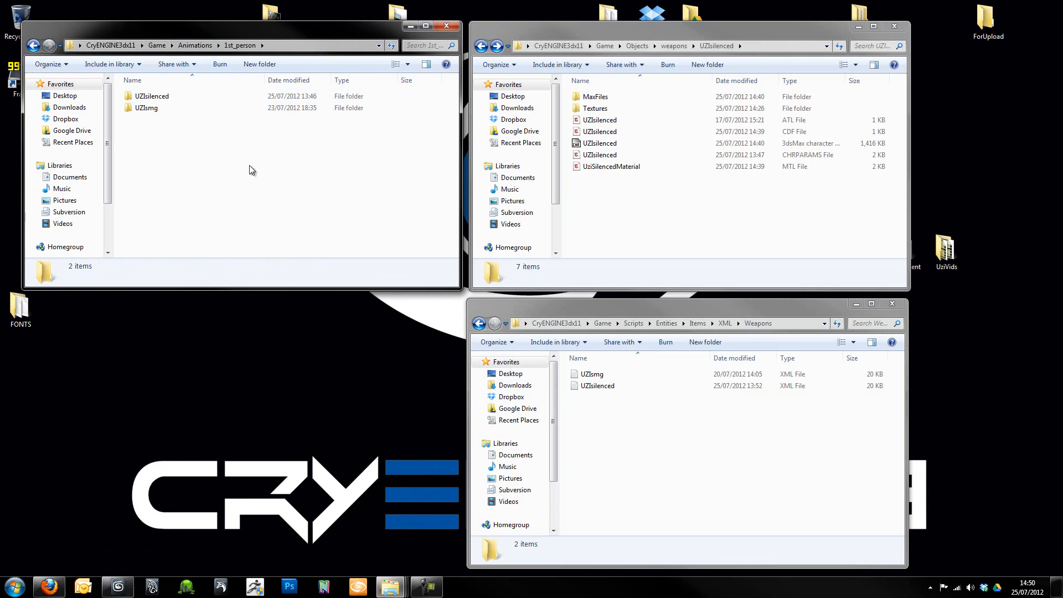
double_click(166, 100)
left_click(33, 46)
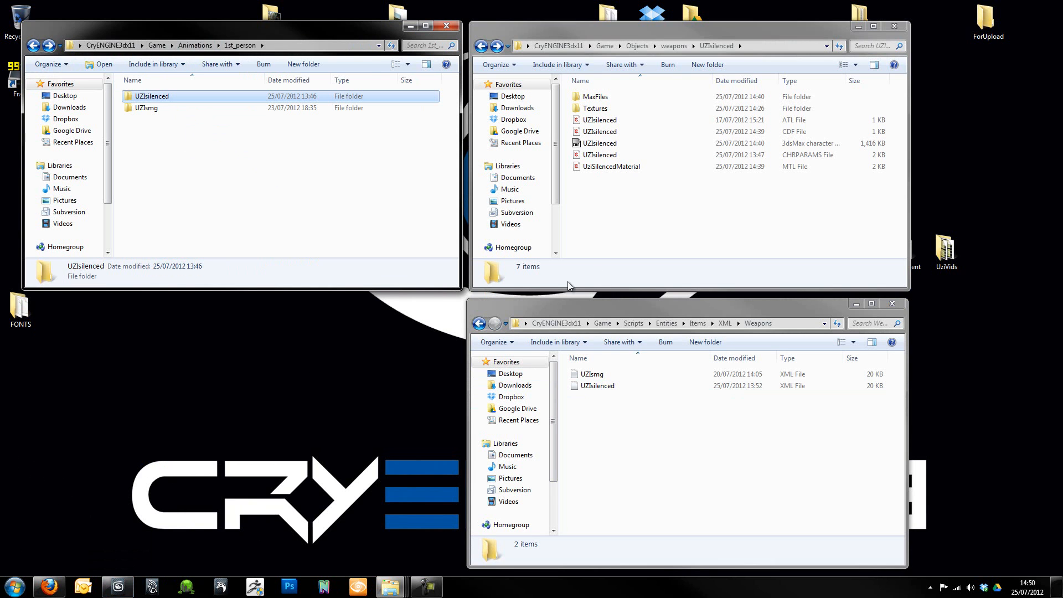
- Browse the UziContent folder to CompletedUzi\Animations\1st_person\UZIsmg, examine its animation files, and close that window
left_click(916, 265)
double_click(916, 265)
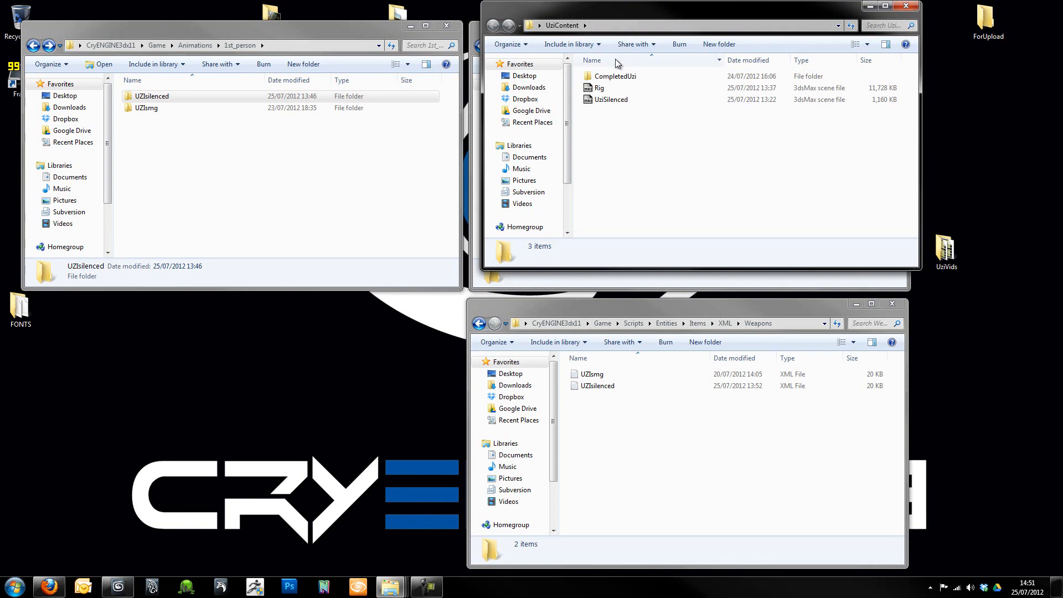
double_click(616, 77)
double_click(617, 77)
double_click(616, 77)
double_click(616, 77)
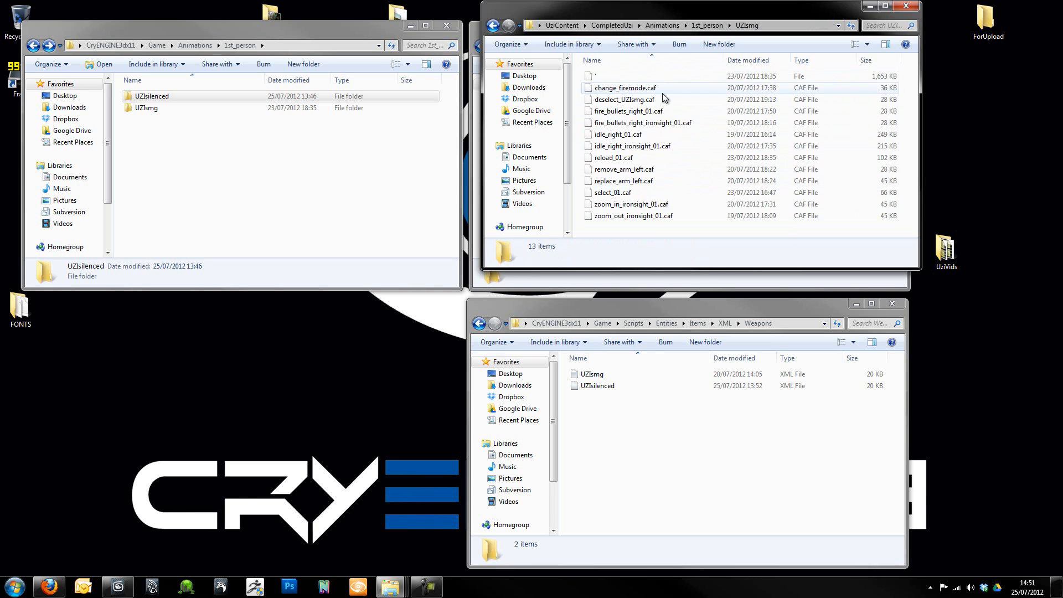
left_click(493, 26)
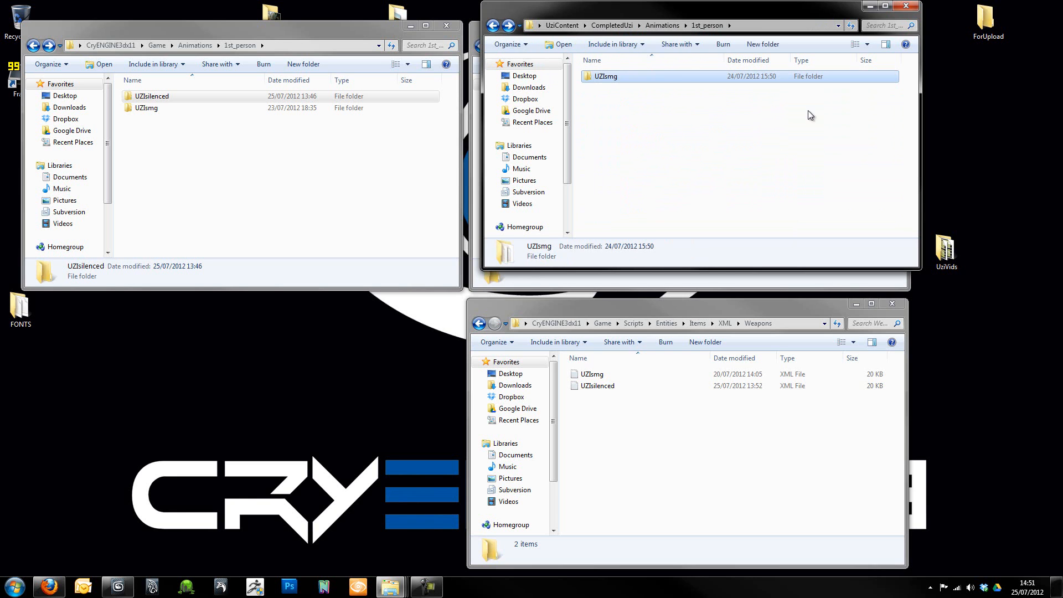
left_click(910, 10)
left_click(231, 217)
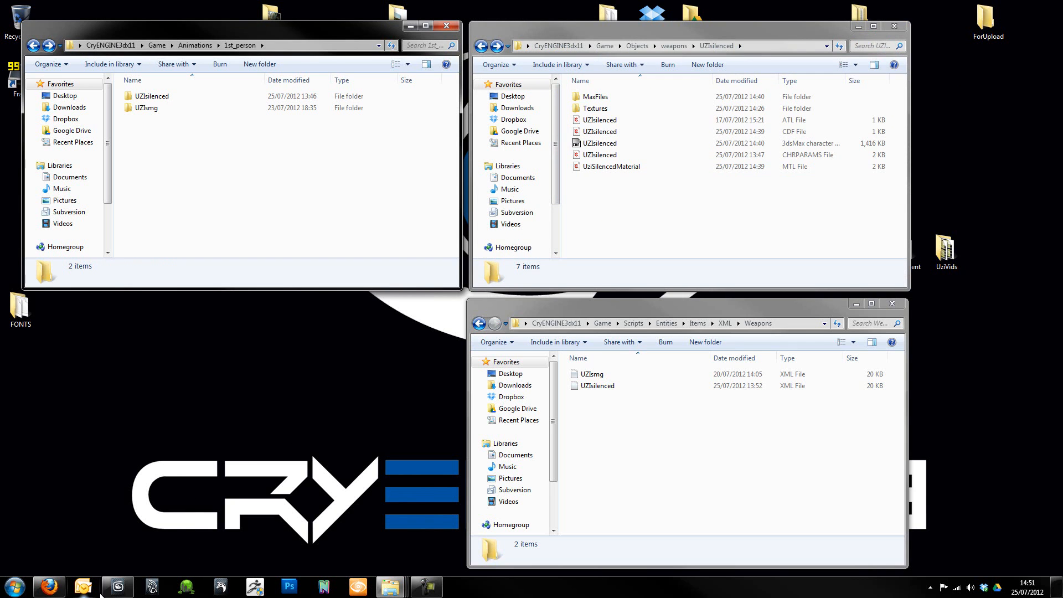
- Switch to 3ds Max and examine the weapon and arm rig along with the exporter's timing and CAF export options
left_click(120, 587)
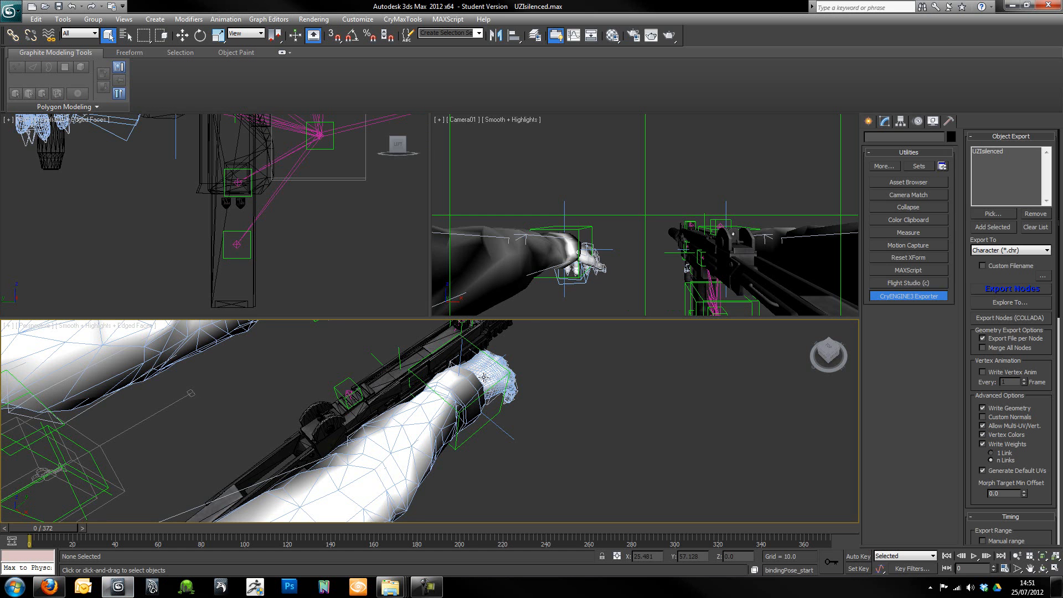
scroll(444, 405, "down", 4)
middle_click_drag(444, 405, 470, 422, "alt")
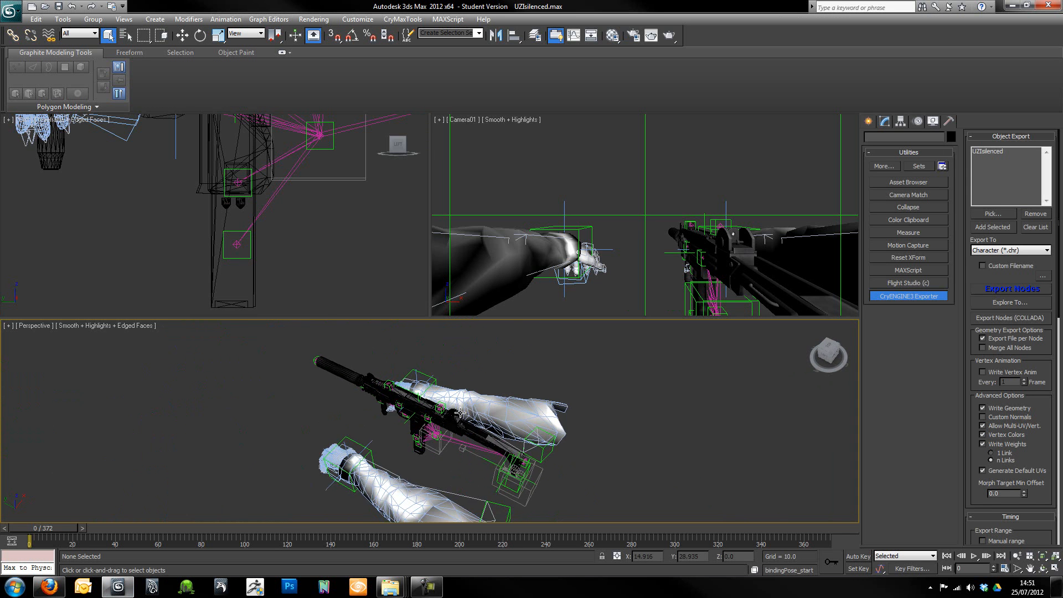
scroll(470, 422, "up", 2)
middle_click_drag(470, 500, 298, 437, "alt")
left_click(10, 10)
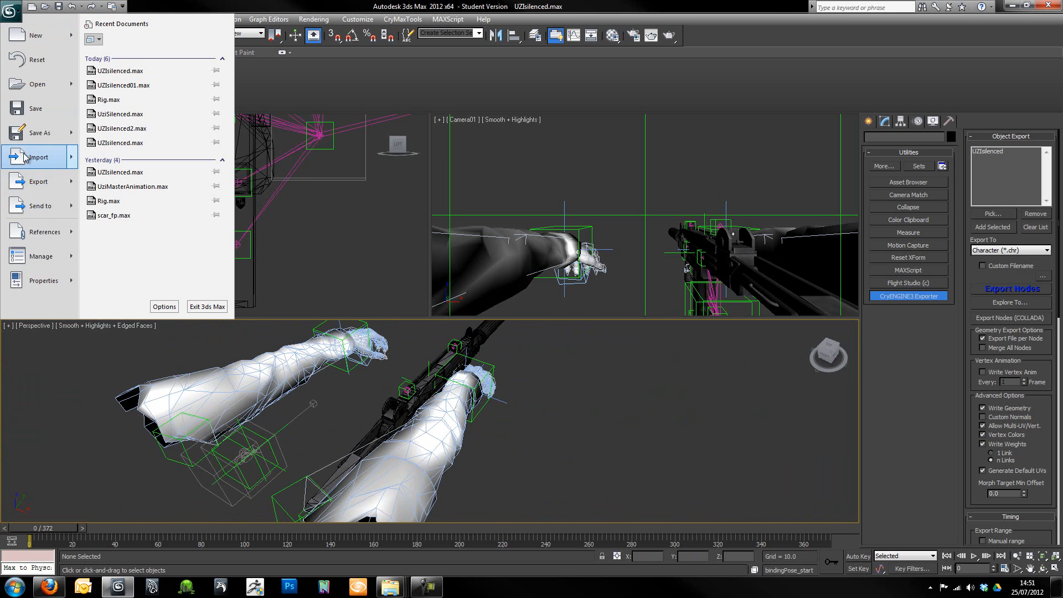
left_click(677, 407)
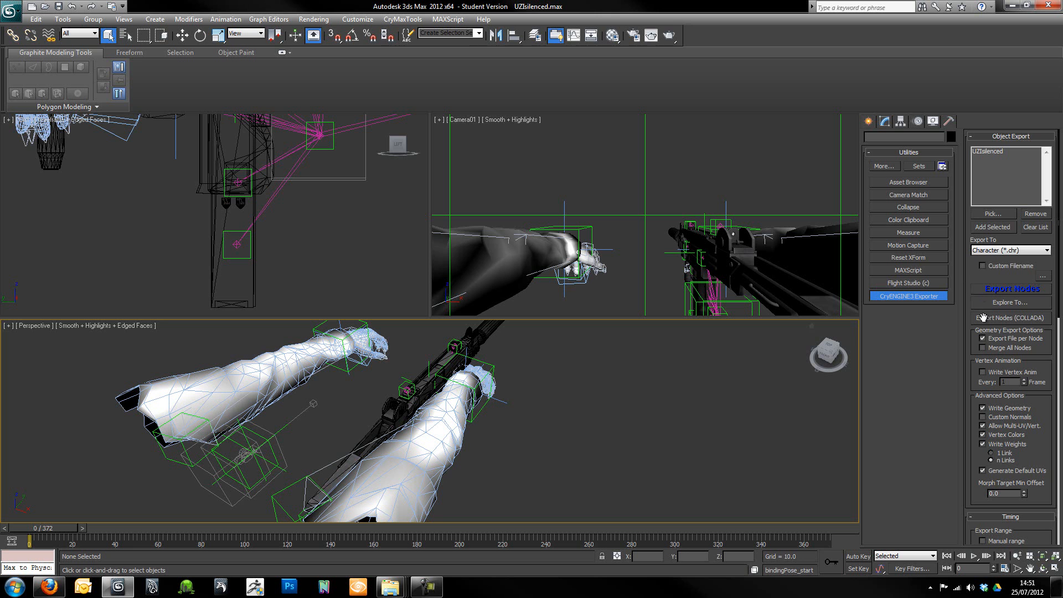
left_click_drag(983, 350, 971, 218)
middle_click_drag(387, 438, 461, 392)
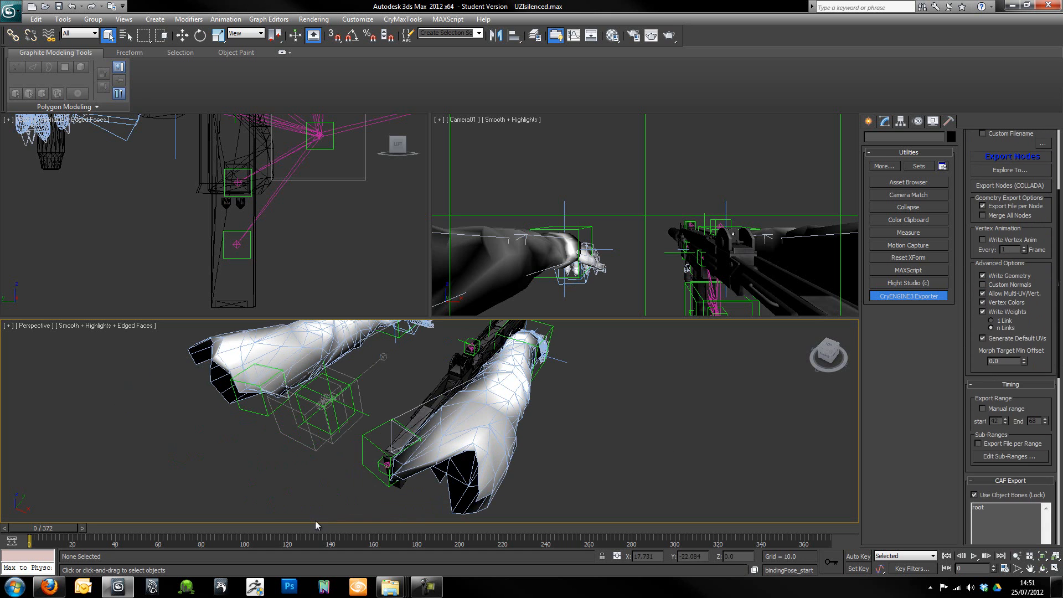
scroll(494, 437, "down", 3)
scroll(445, 411, "up", 3)
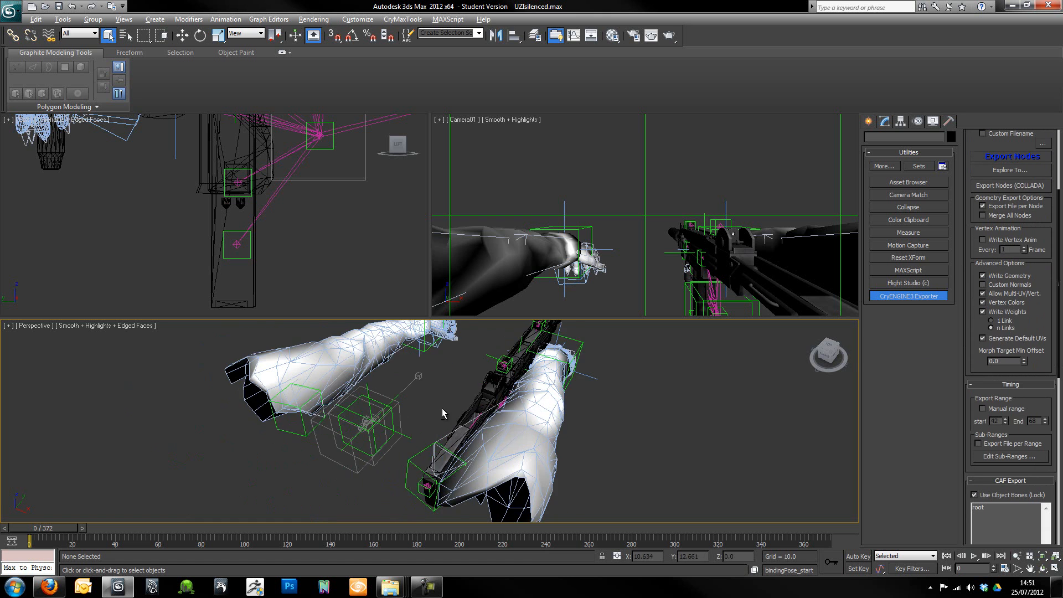
middle_click_drag(444, 409, 575, 418, "alt")
- Save the scene as a new file named UZIsilencedIdle
left_click(4, 9)
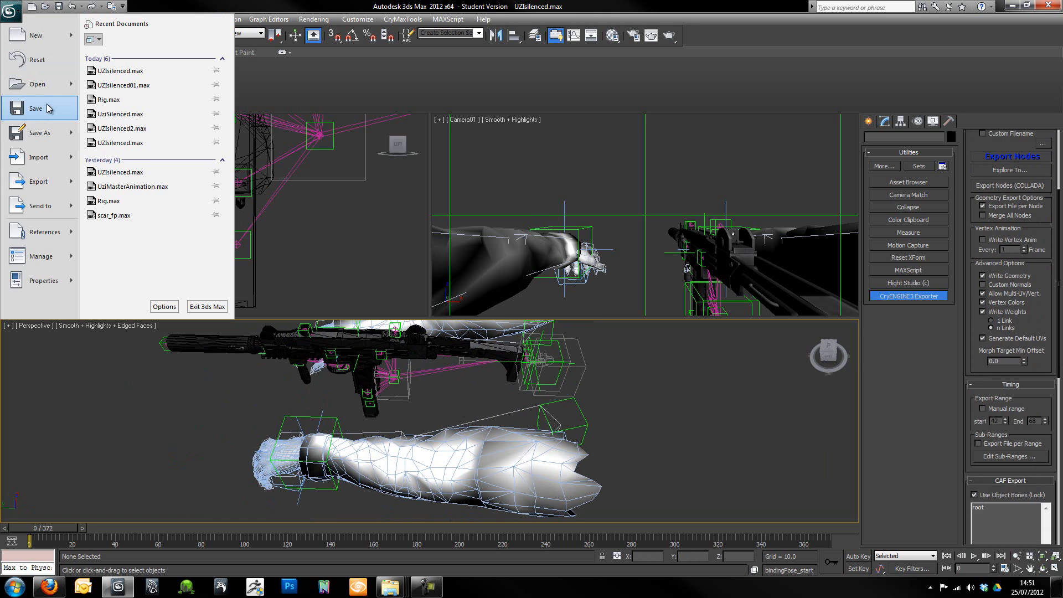
left_click(45, 132)
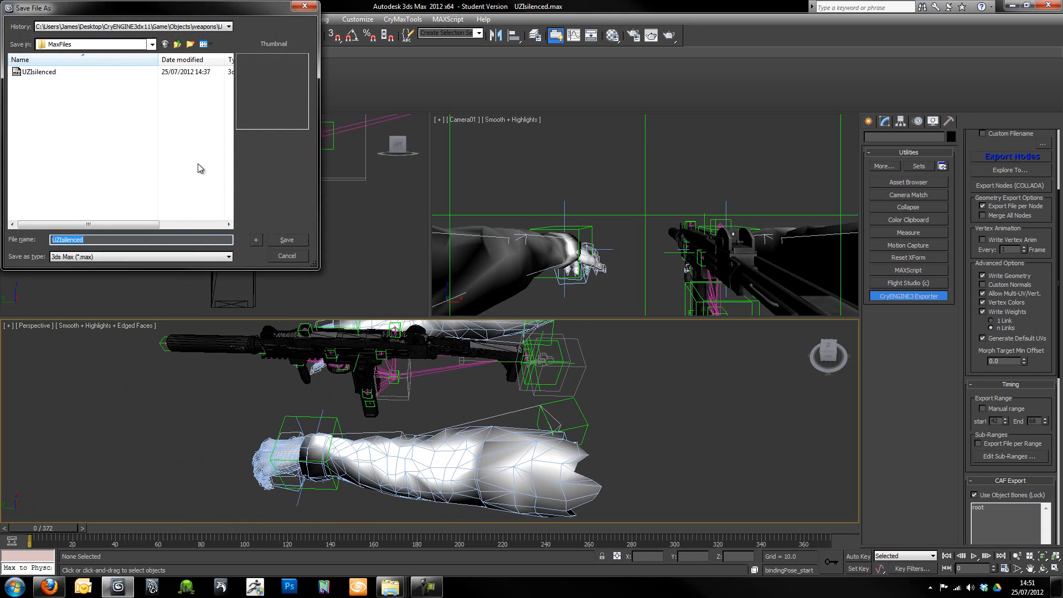
key("Right")
type("Idle")
key("Return")
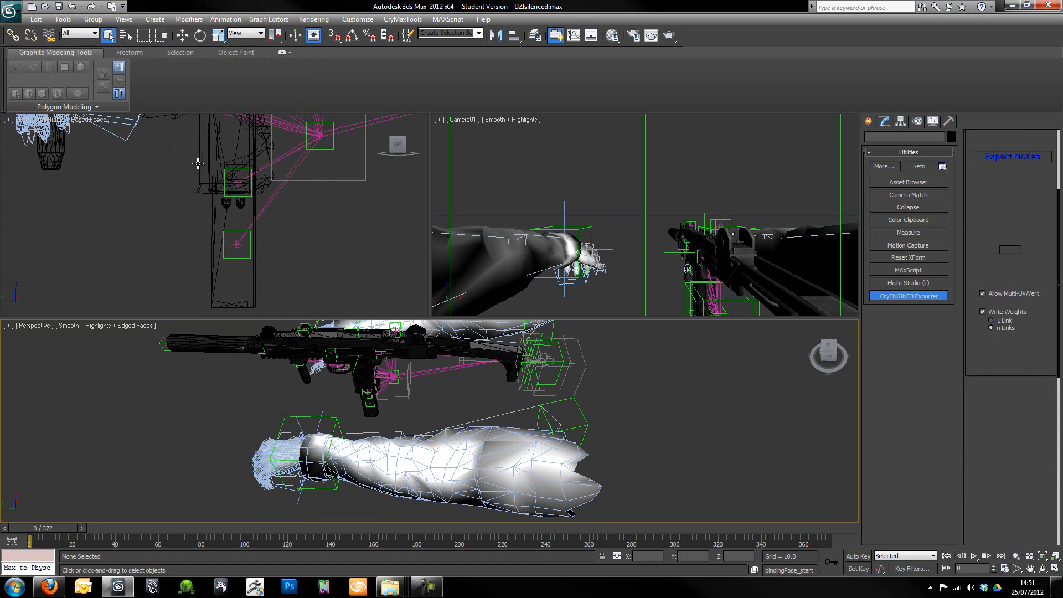
- Set the animation's end time to frame 40 in the time configuration
scroll(571, 414, "up", 5)
middle_click_drag(438, 400, 436, 389, "alt")
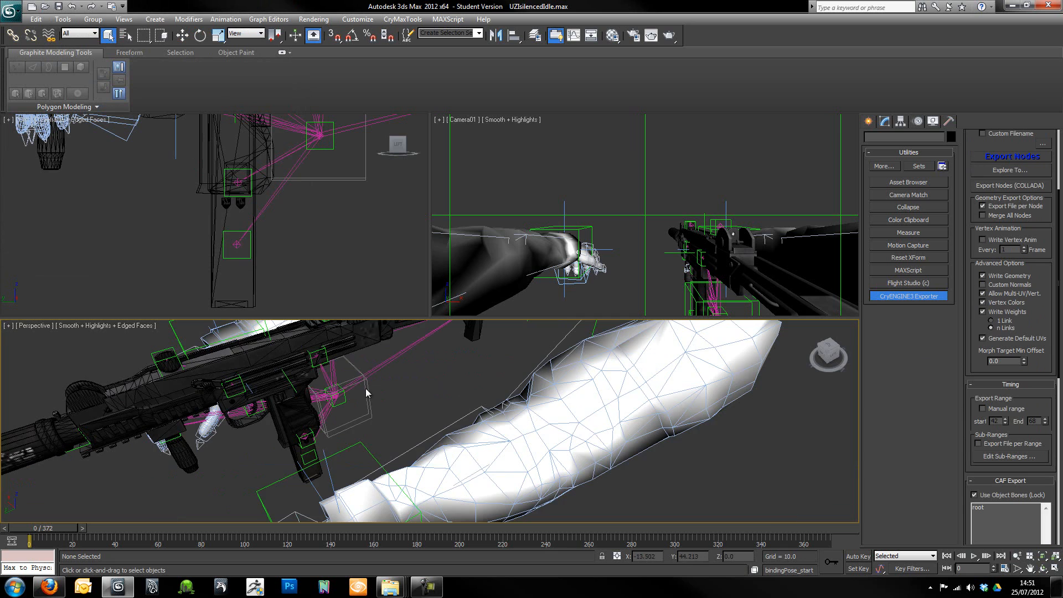
middle_click_drag(605, 457, 515, 370, "alt")
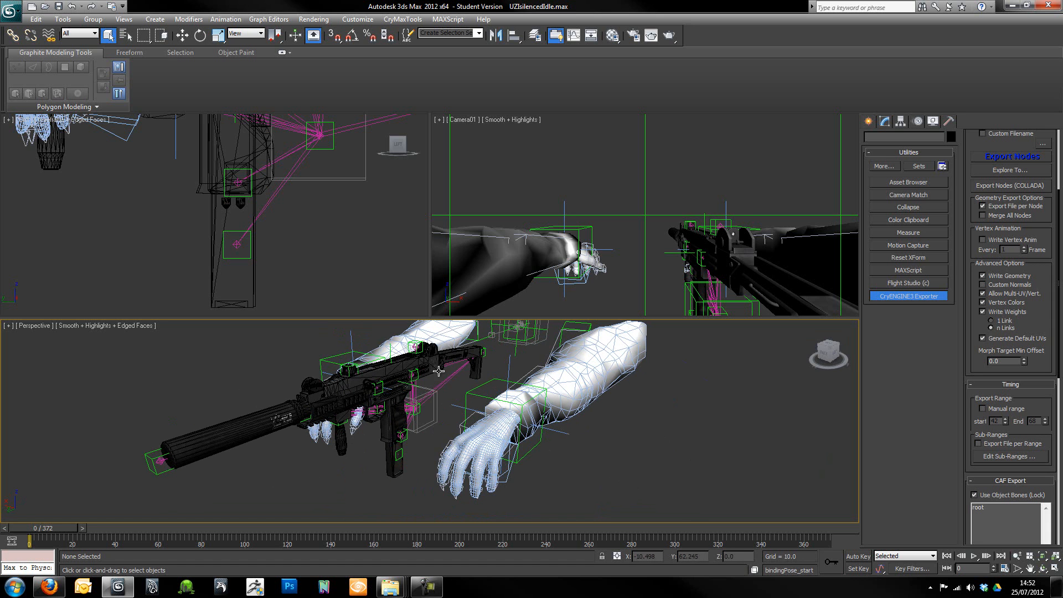
middle_click_drag(560, 396, 522, 389, "alt")
middle_click_drag(380, 418, 442, 453, "alt")
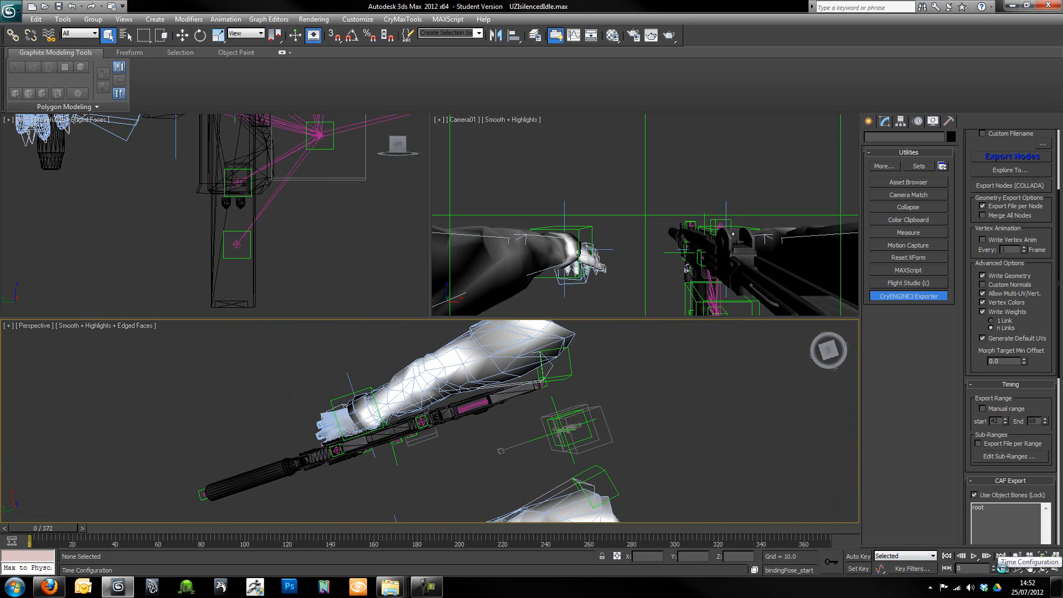
left_click(1004, 570)
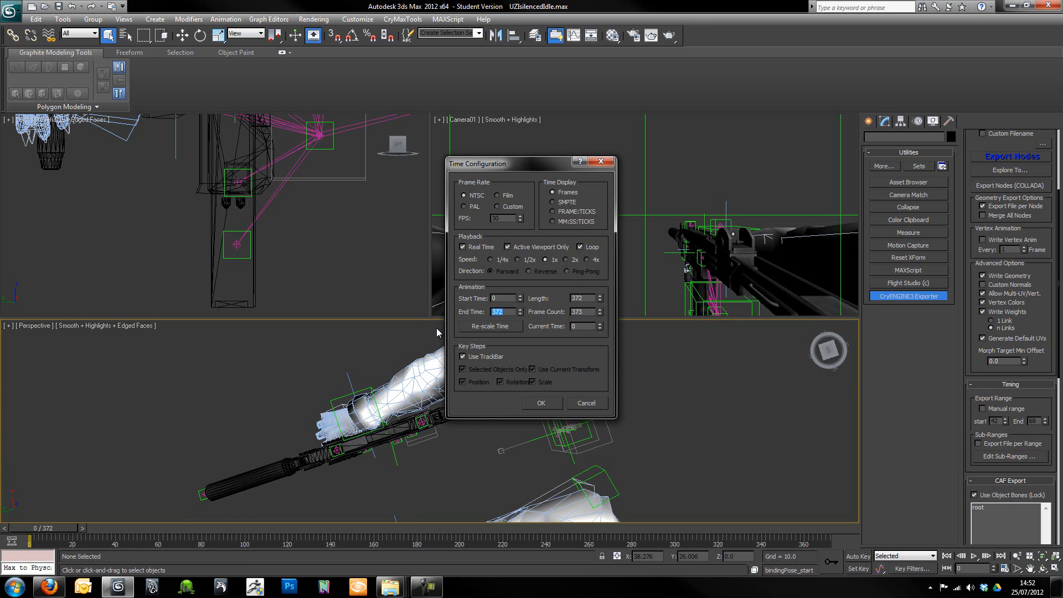
type("45")
type("0")
key("Return")
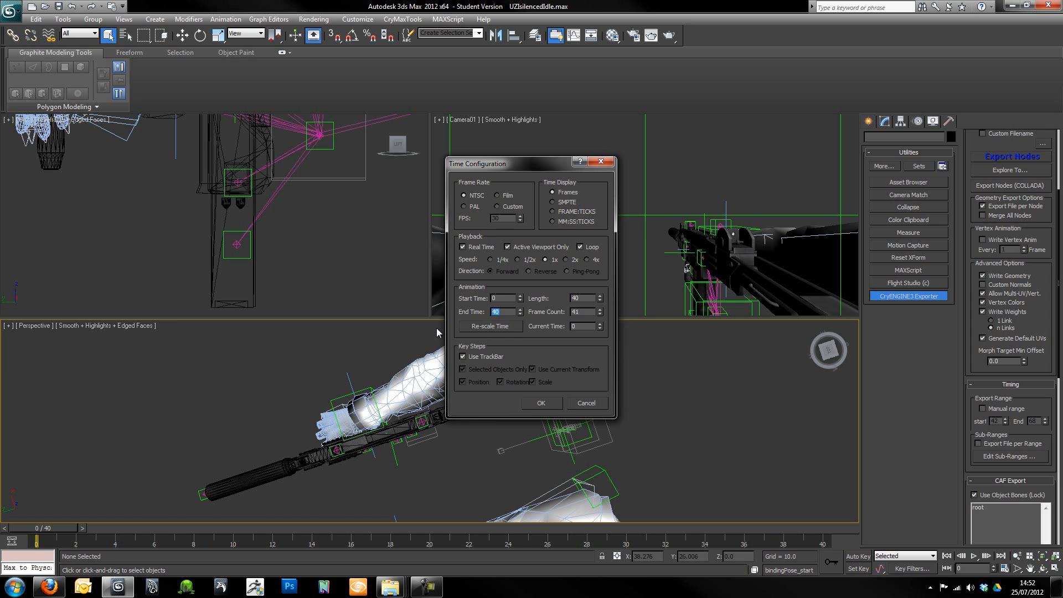
left_click(541, 402)
- Move the right arm's IK helper down and back towards the pistol grip, to about Y 48.2 and Z -16.4
middle_click_drag(514, 415, 288, 322, "alt")
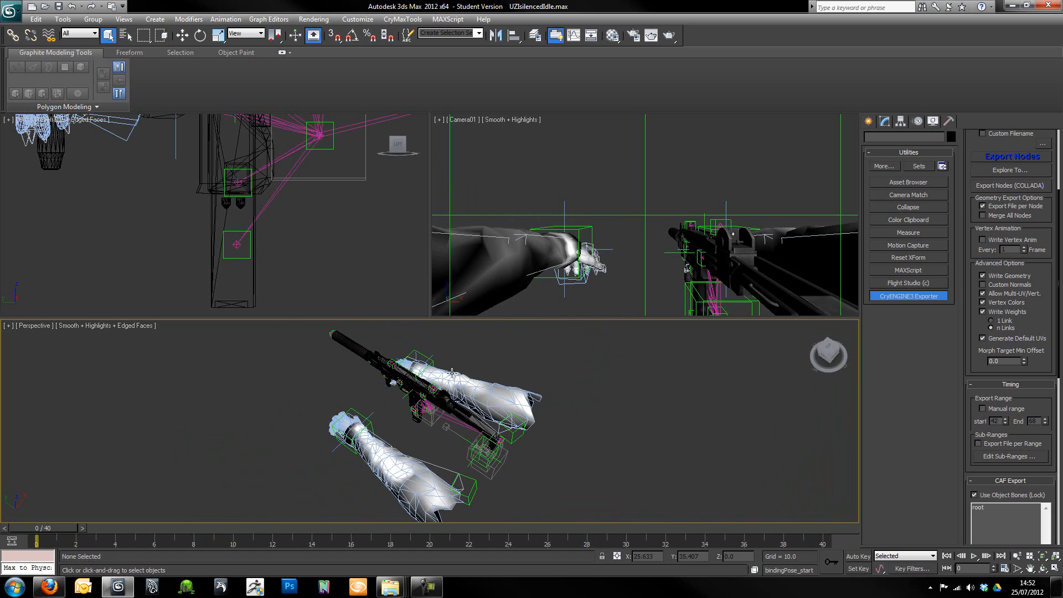
middle_click_drag(362, 431, 444, 408, "alt")
scroll(446, 412, "down", 6)
scroll(393, 430, "up", 10)
middle_click_drag(393, 431, 424, 437, "alt")
left_click(409, 463)
scroll(188, 208, "down", 5)
scroll(173, 213, "up", 3)
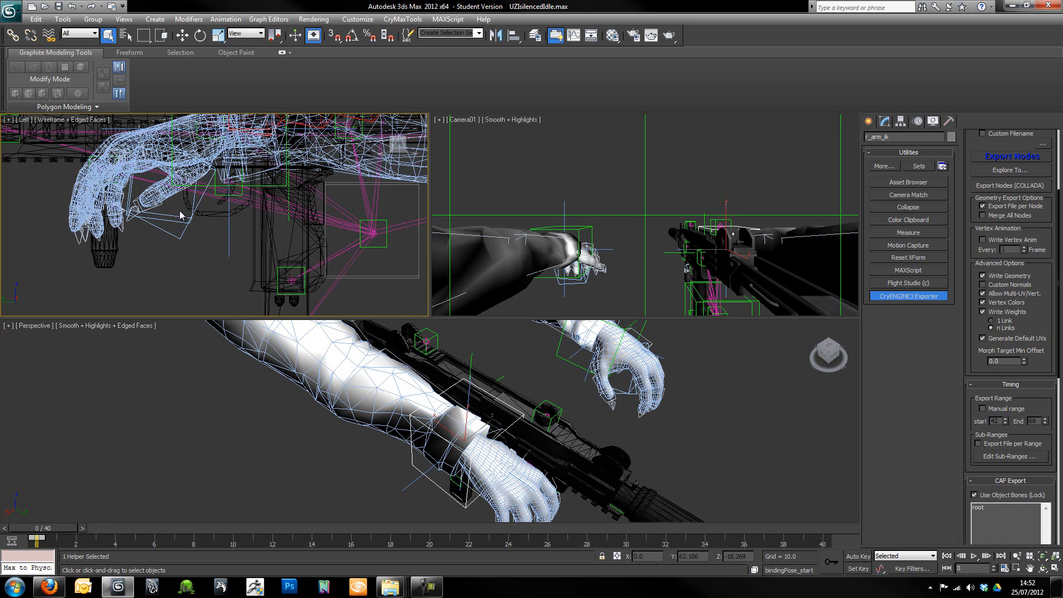
scroll(188, 210, "down", 2)
key("w")
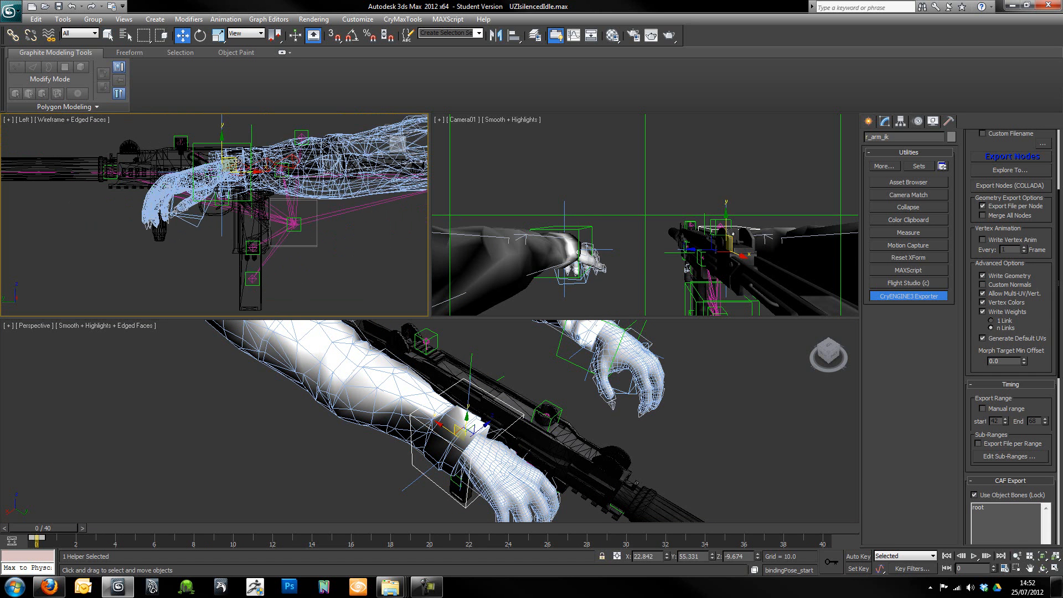
left_click_drag(295, 217, 262, 196)
- Rotate the right arm's IK helper so the hand turns upright beside the pistol grip
middle_click_drag(431, 406, 272, 455, "alt")
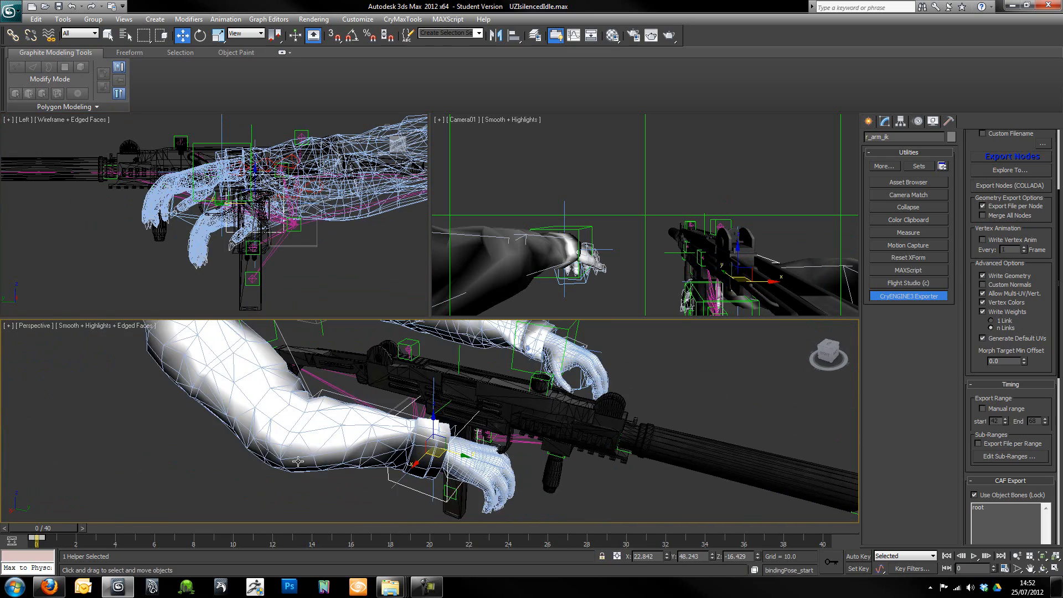
middle_click_drag(383, 452, 519, 414, "alt")
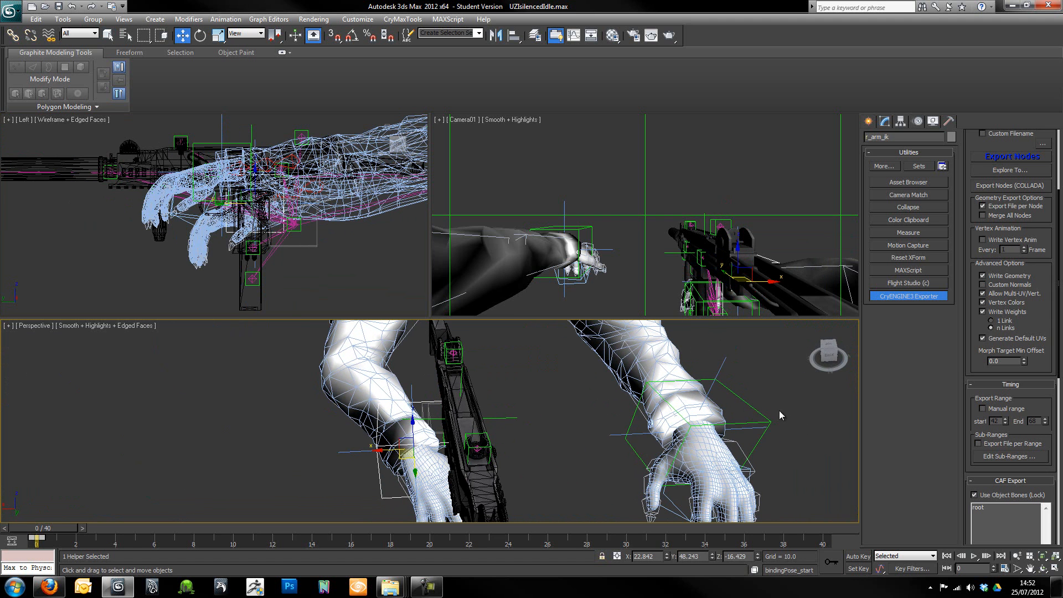
middle_click_drag(398, 415, 421, 412, "alt")
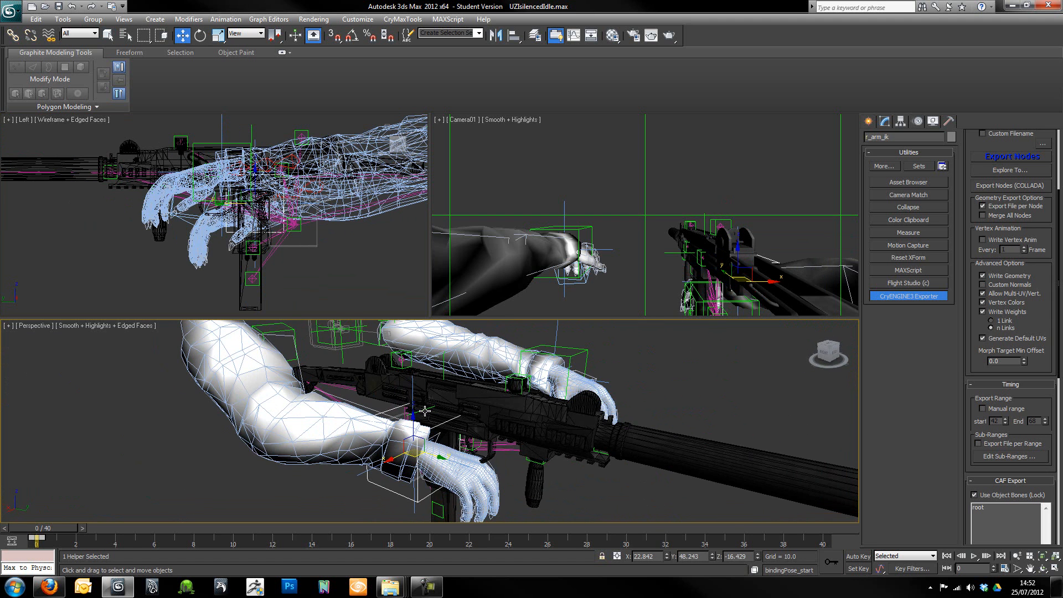
key("e")
left_click_drag(407, 462, 383, 516)
middle_click_drag(376, 487, 406, 466, "alt")
- Move the right arm's IK helper behind the pistol grip, to about X 19.4, Y 40.5, Z -23.0
key("w")
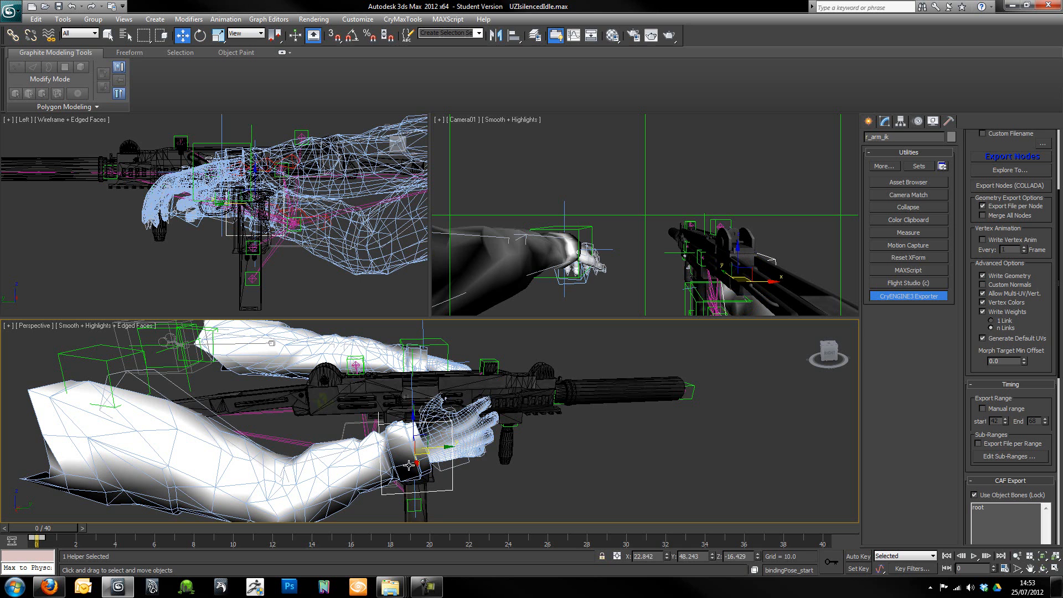
left_click_drag(431, 452, 375, 458)
middle_click_drag(311, 464, 381, 470, "alt")
scroll(380, 474, "up", 5)
middle_click_drag(265, 471, 425, 468)
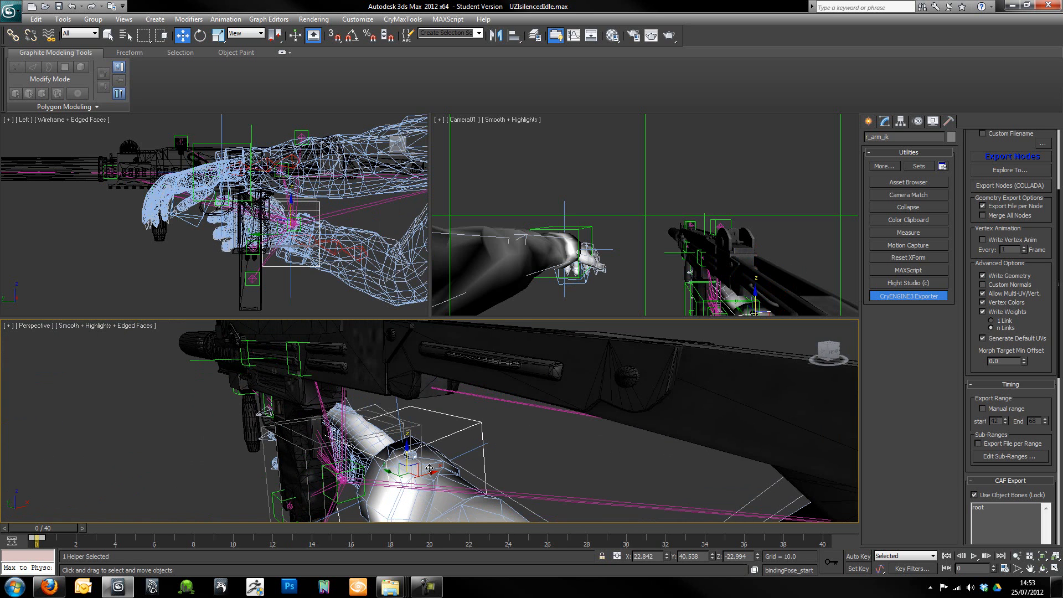
left_click(429, 476)
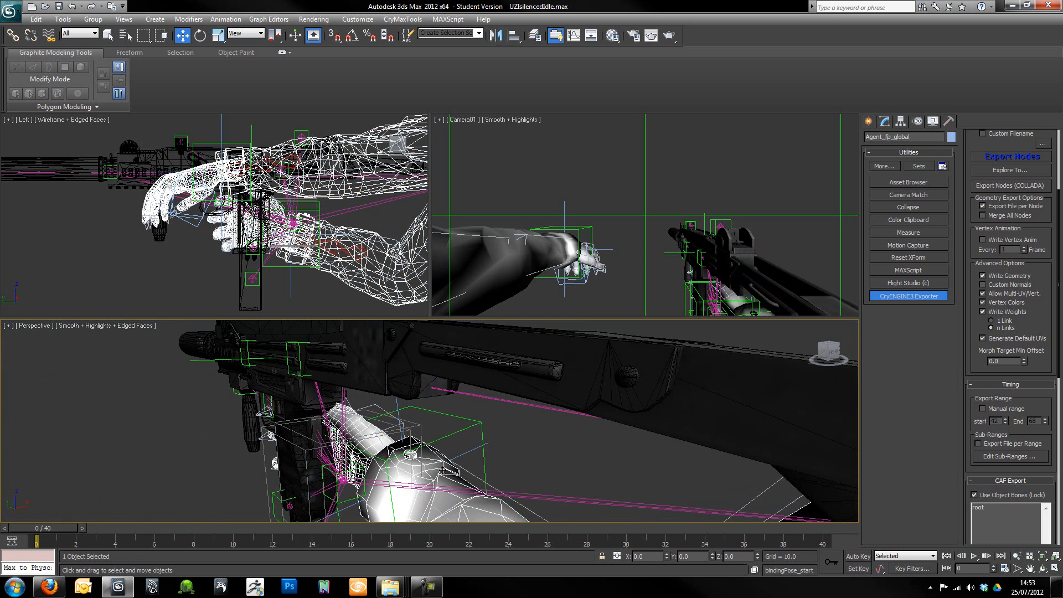
left_click(469, 435)
left_click_drag(429, 472, 404, 485)
middle_click_drag(403, 484, 513, 442, "alt")
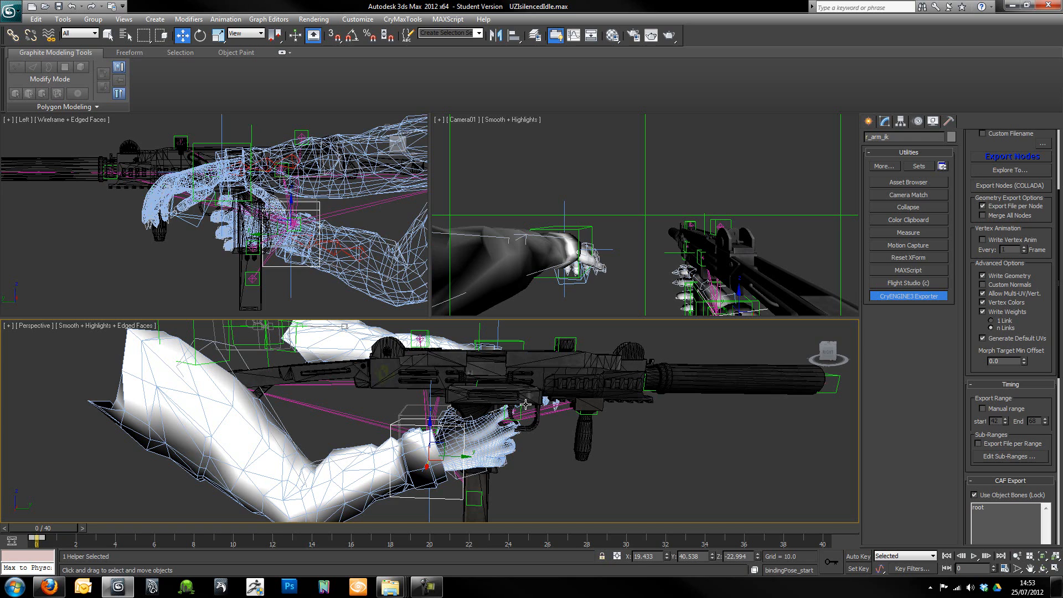
- Move the weapon helper so the pistol grip sits in the right hand, to about X 11.4, Y 37.4, Z -20.9
middle_click_drag(556, 411, 363, 452, "alt")
scroll(420, 470, "up", 4)
middle_click_drag(446, 506, 428, 415)
left_click(450, 372)
left_click_drag(399, 410, 415, 413)
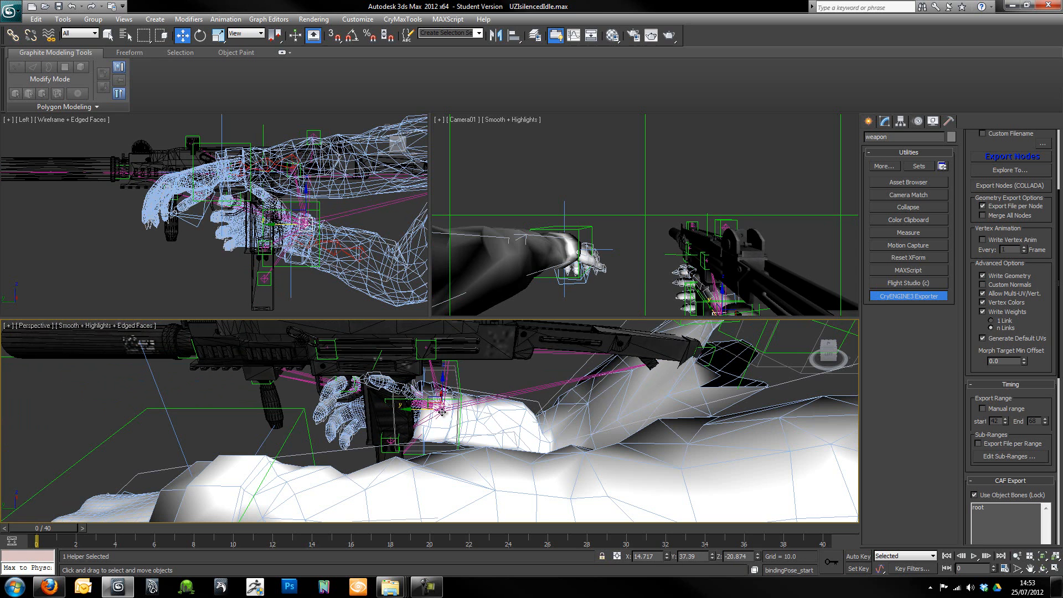
middle_click_drag(480, 434, 465, 397, "alt")
left_click_drag(462, 396, 448, 406)
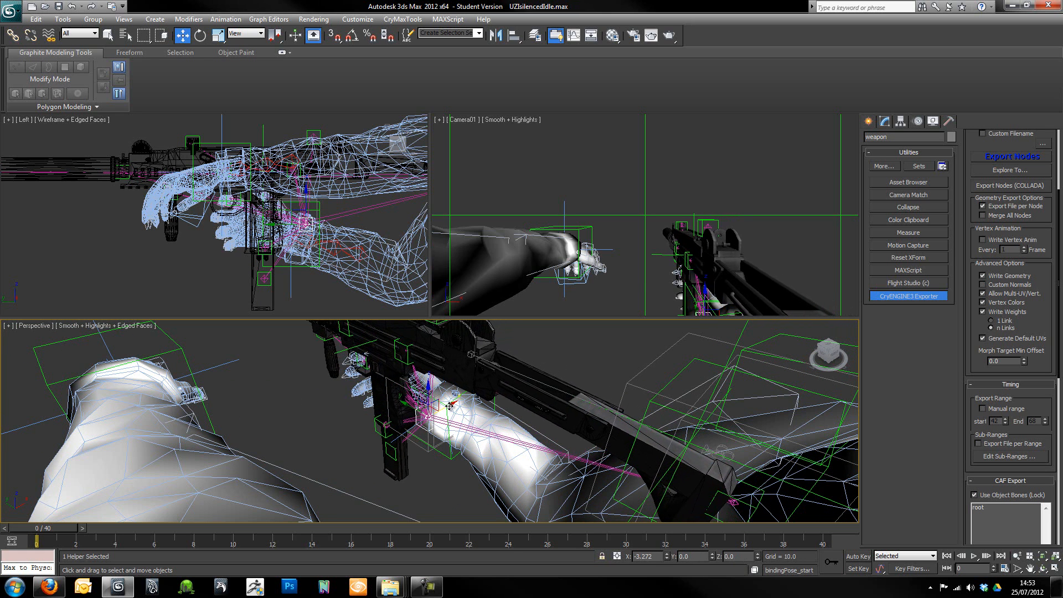
middle_click_drag(336, 437, 461, 443, "alt")
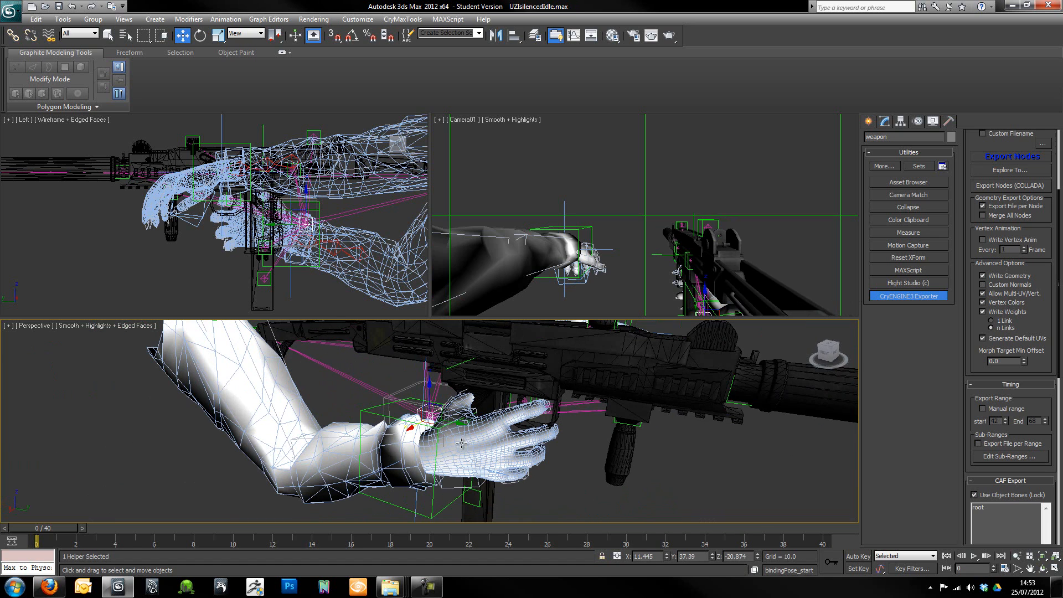
- Fit the right hand around the pistol grip by moving its IK helper to about X 16.8, Y 39.1, Z -23.9
left_click(361, 417)
middle_click_drag(361, 416, 430, 453, "alt")
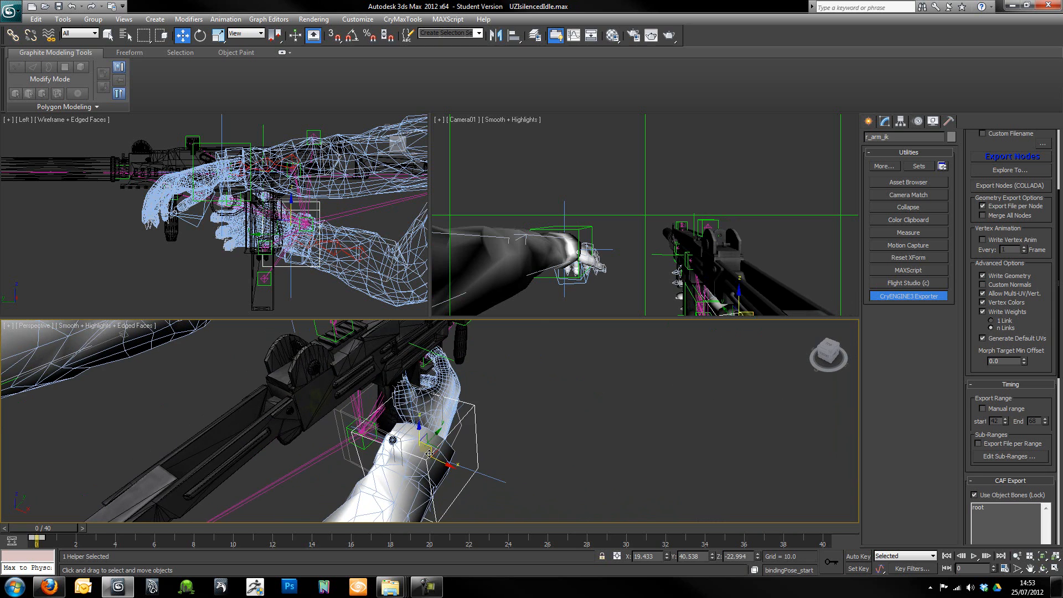
left_click_drag(448, 465, 431, 467)
middle_click_drag(431, 466, 419, 446, "alt")
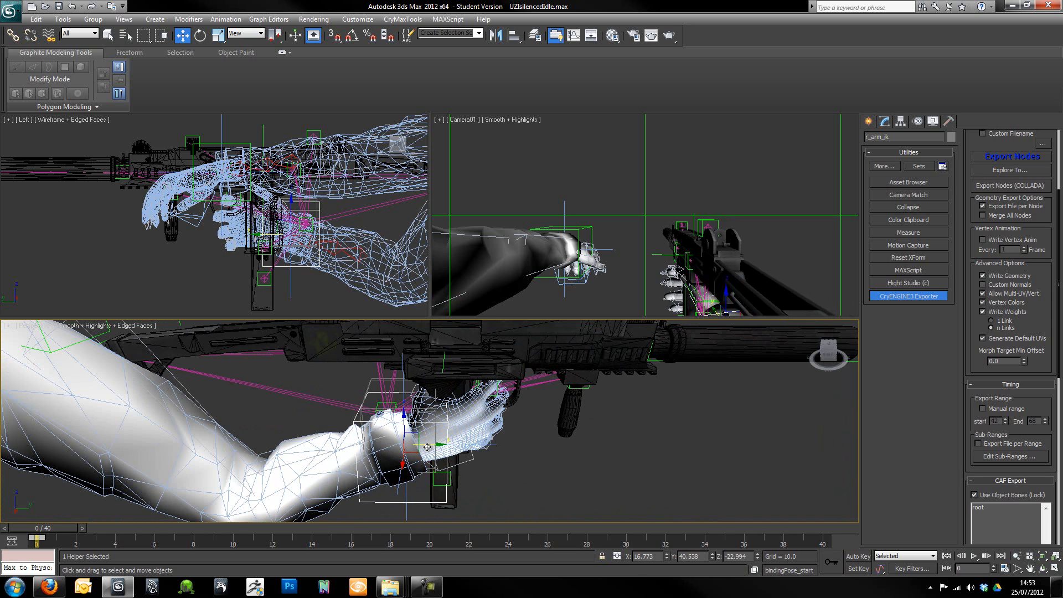
left_click_drag(419, 443, 407, 444)
middle_click_drag(407, 444, 529, 434, "alt")
middle_click_drag(348, 424, 438, 401, "alt")
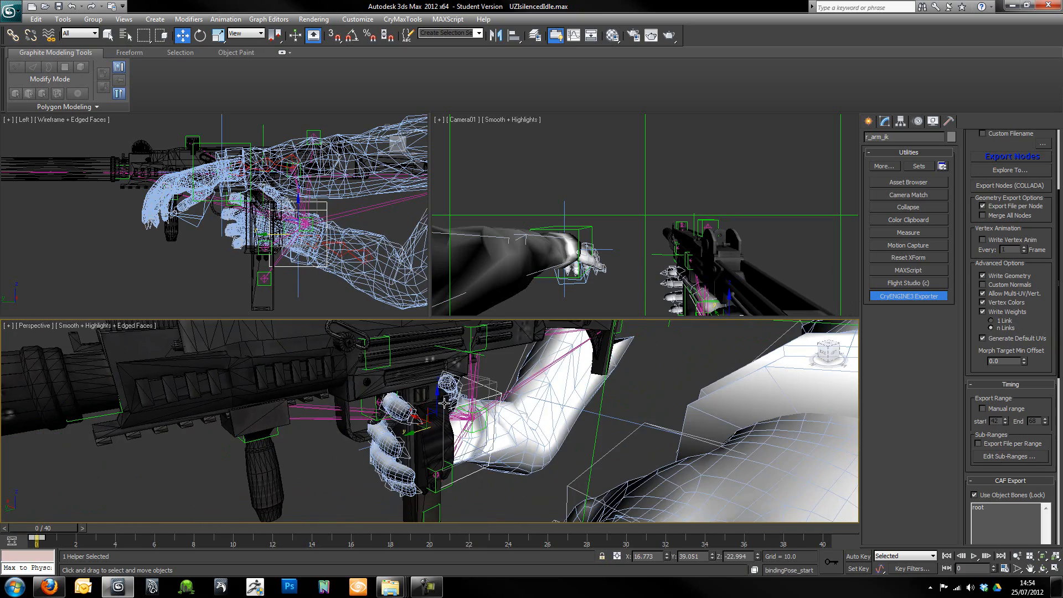
left_click_drag(437, 402, 437, 408)
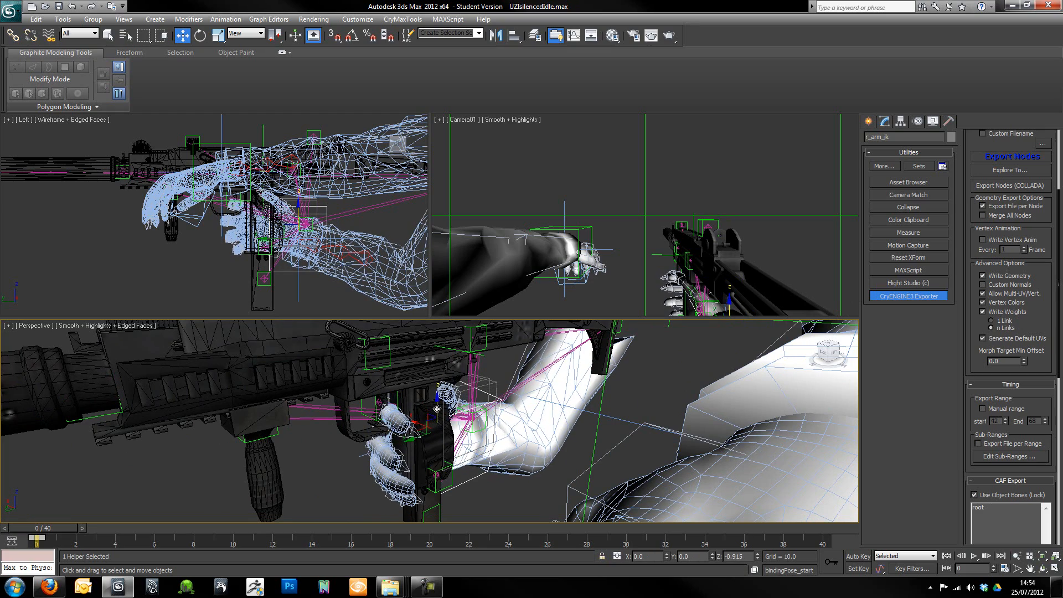
- Bring the left arm in beside the weapon by moving its root helper to about X -4.4, Z -14.6
middle_click_drag(410, 415, 636, 437, "alt")
scroll(686, 431, "down", 6)
scroll(523, 430, "up", 3)
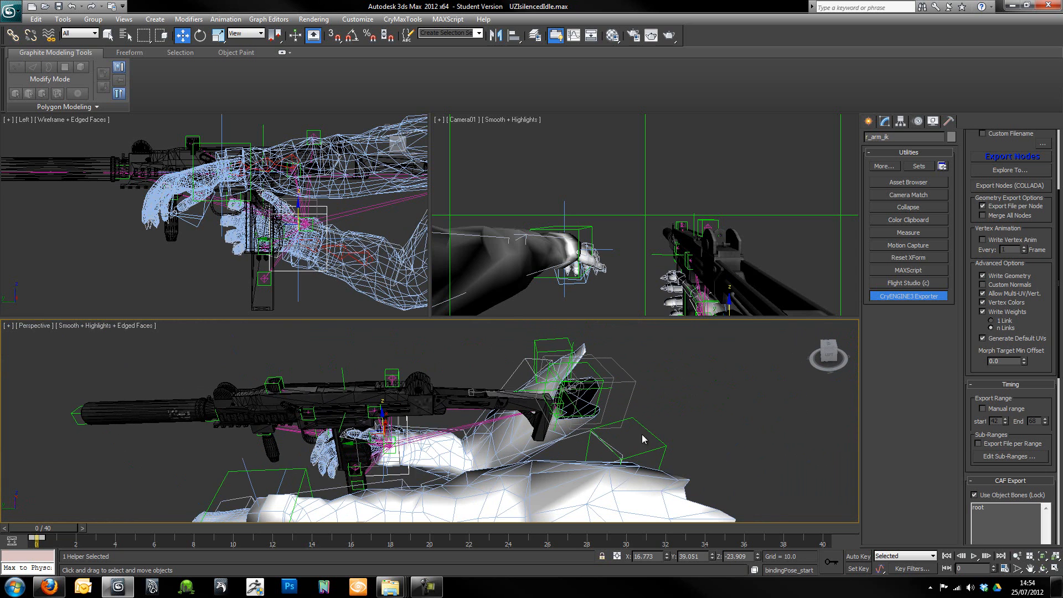
left_click(597, 451)
left_click_drag(596, 455, 526, 480)
middle_click_drag(526, 481, 572, 467, "alt")
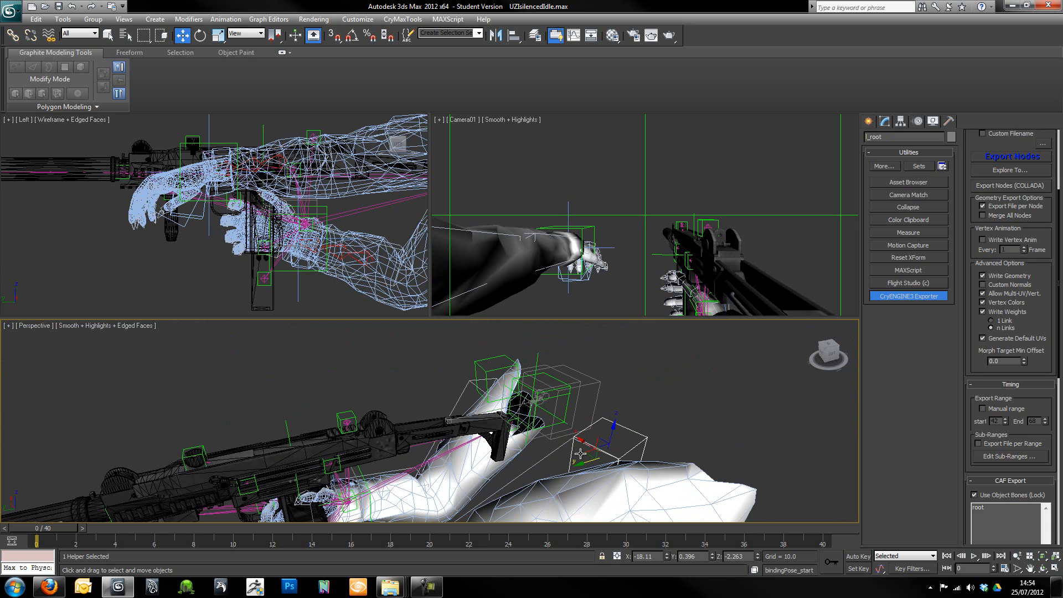
left_click_drag(585, 443, 500, 467)
middle_click_drag(292, 464, 475, 435, "alt")
- Rotate the left arm's IK helper so the palm faces the weapon's foregrip
scroll(487, 434, "up", 8)
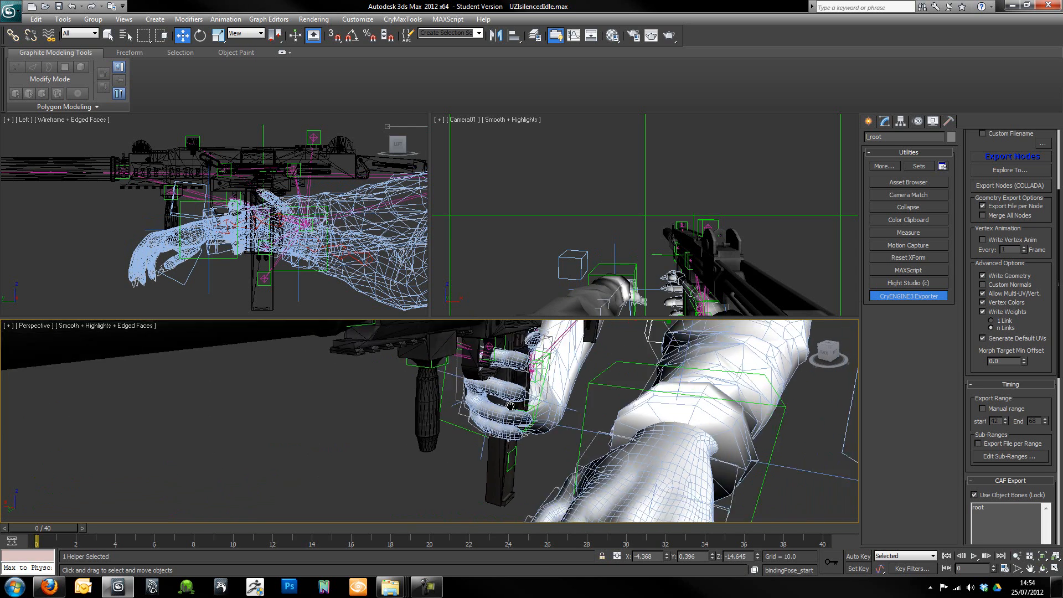
left_click_drag(643, 462, 497, 394)
middle_click_drag(481, 400, 506, 402, "alt")
key("e")
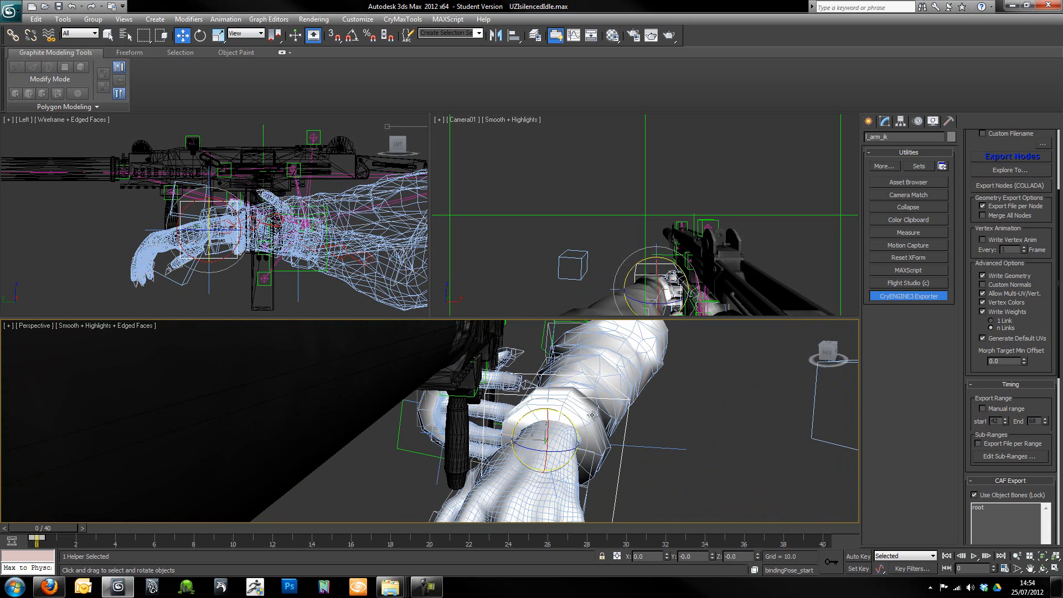
left_click_drag(573, 424, 648, 436)
middle_click_drag(501, 437, 463, 464, "alt")
- Move the left arm's IK helper to about X 0.4 and shift the left arm's root helper away from the weapon
key("w")
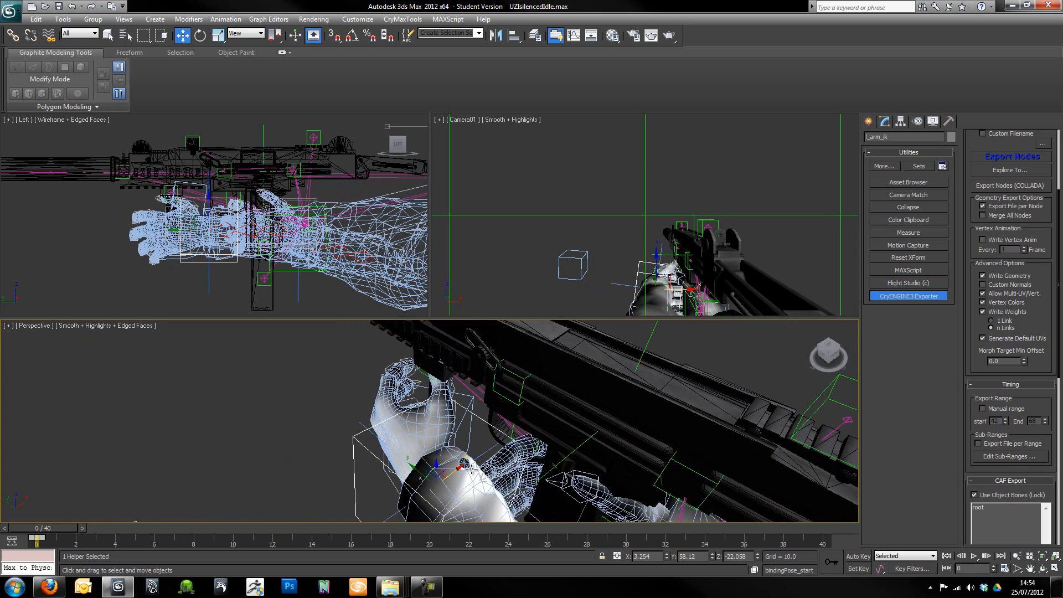
left_click_drag(454, 470, 484, 464)
middle_click_drag(459, 481, 441, 437, "alt")
left_click(426, 443)
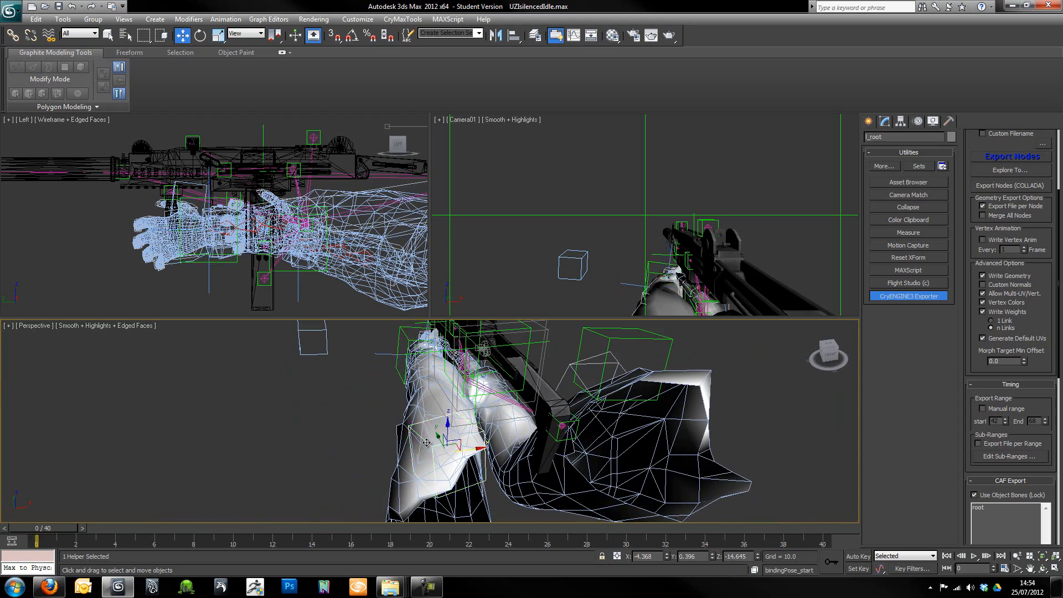
left_click_drag(471, 450, 407, 386)
middle_click_drag(406, 387, 492, 361, "alt")
- Bring the left hand in and up against the foregrip with further moves of the left arm's helpers
left_click(450, 446)
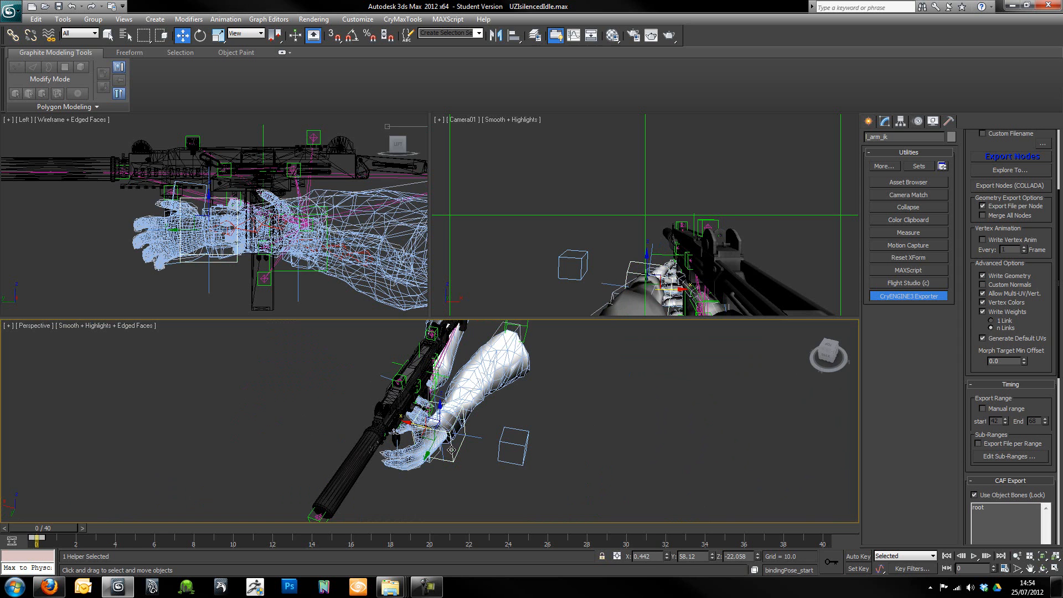
left_click_drag(420, 424, 401, 422)
mouse_move(401, 422)
middle_mouse_down("alt")
mouse_move(370, 432)
mouse_move(376, 407)
middle_mouse_up("alt")
middle_click_drag(464, 507, 460, 430)
left_click(482, 410)
left_click_drag(481, 383, 466, 387)
middle_click_drag(561, 382, 682, 390, "alt")
middle_click_drag(367, 416, 462, 409)
left_click(523, 458)
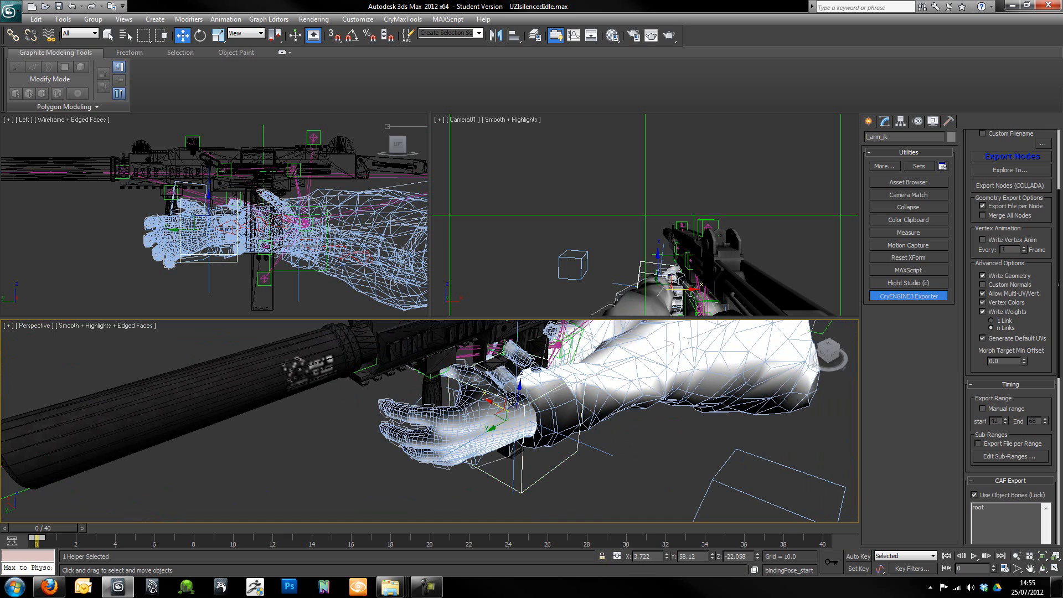
left_click_drag(511, 408, 481, 374)
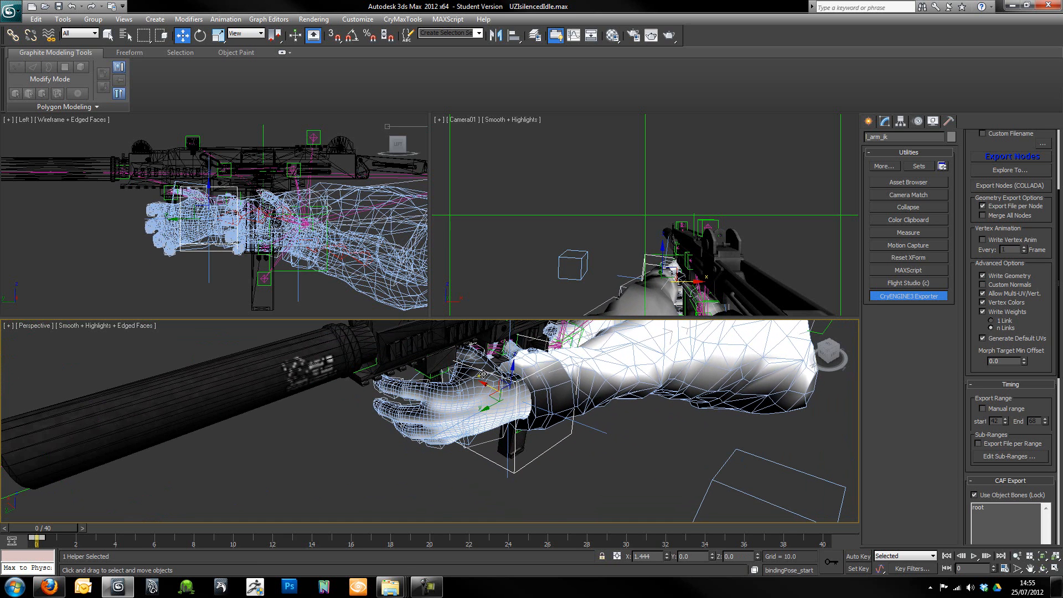
- Select all the arm and weapon objects and copy their starting keyframe to frame 4
middle_click_drag(649, 435, 453, 455, "alt")
scroll(548, 442, "down", 5)
scroll(539, 440, "up", 6)
scroll(541, 450, "down", 6)
scroll(452, 455, "up", 6)
scroll(453, 455, "down", 3)
mouse_move(530, 434)
middle_mouse_down("alt")
mouse_move(476, 437)
mouse_move(532, 434)
middle_mouse_up("alt")
scroll(533, 434, "down", 5)
left_click_drag(347, 376, 548, 477)
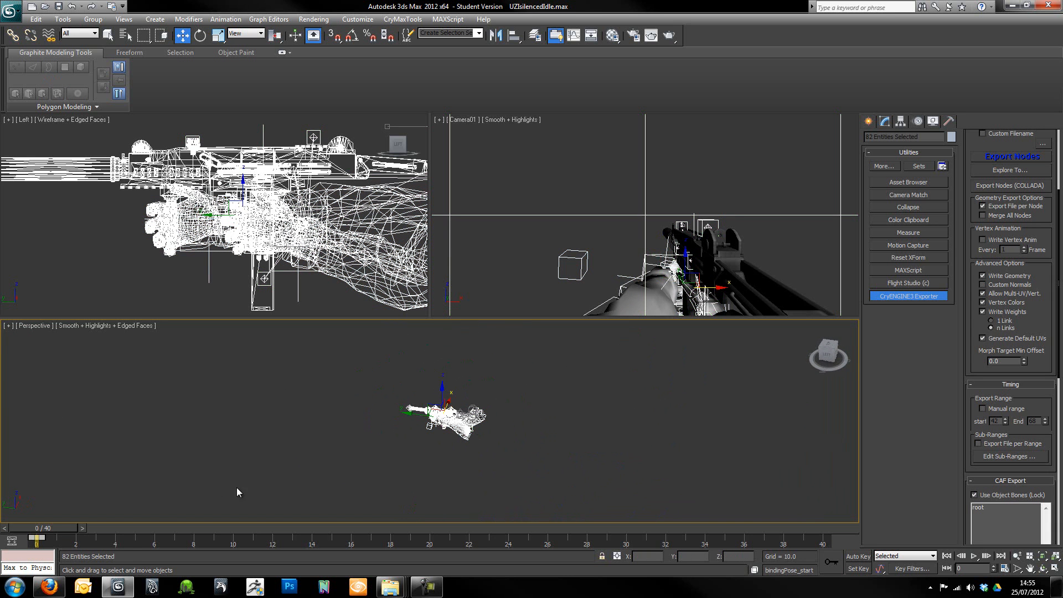
left_click_drag(58, 529, 129, 529)
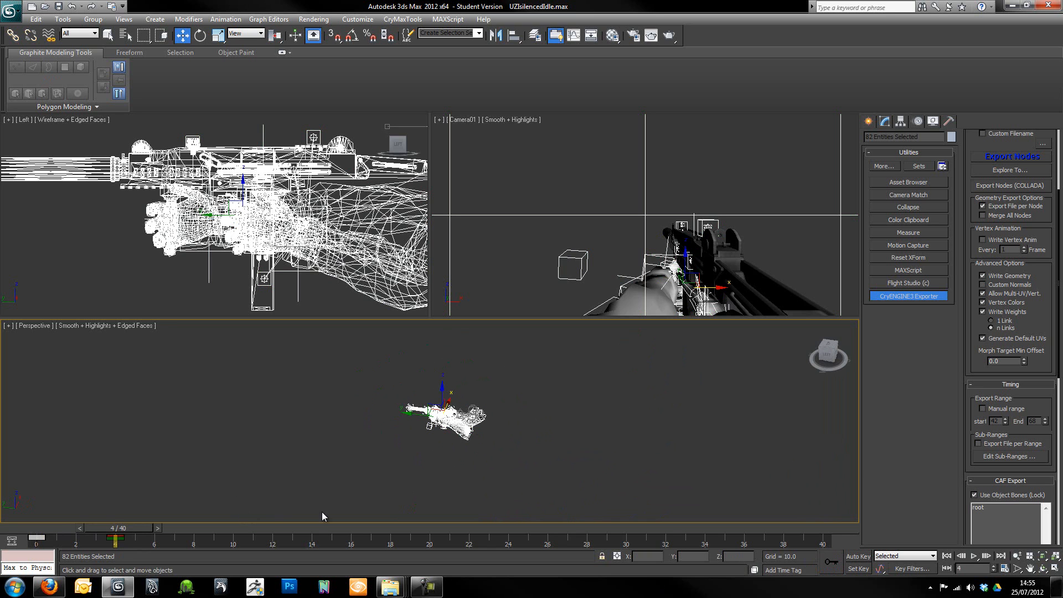
left_click_drag(115, 538, 168, 532)
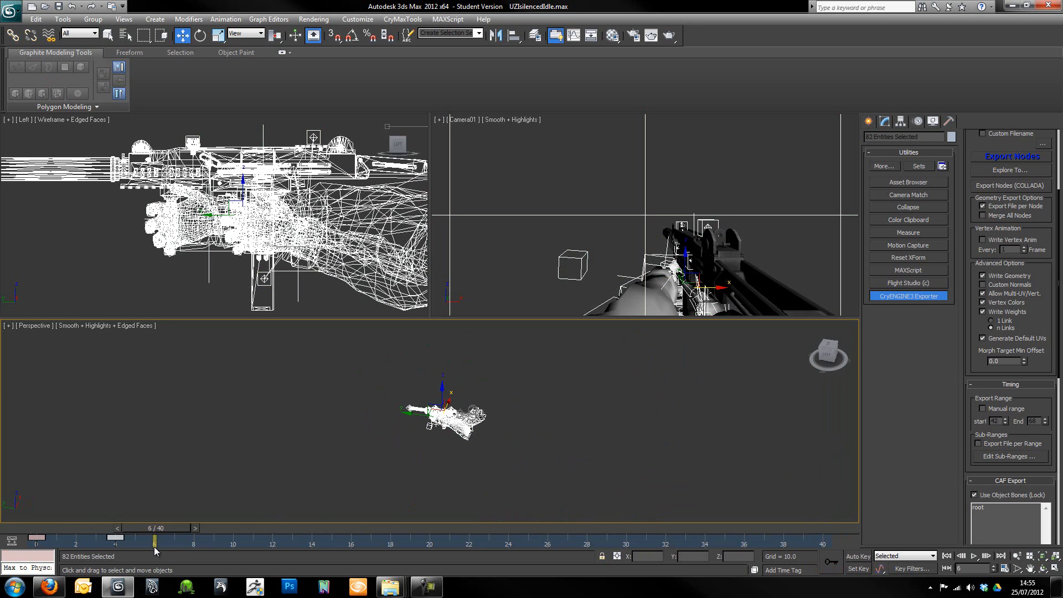
- Copy the frame 4 key of all selected objects to frame 40 and move the frame 4 key back to frame 0
left_click(354, 501)
left_click_drag(311, 394, 583, 502)
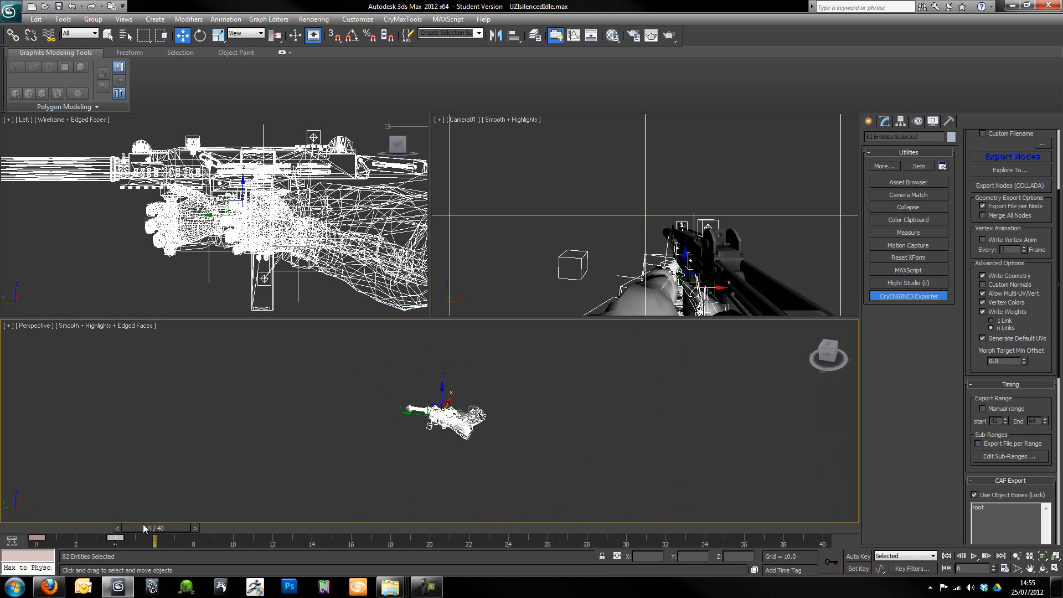
left_click_drag(115, 538, 822, 538)
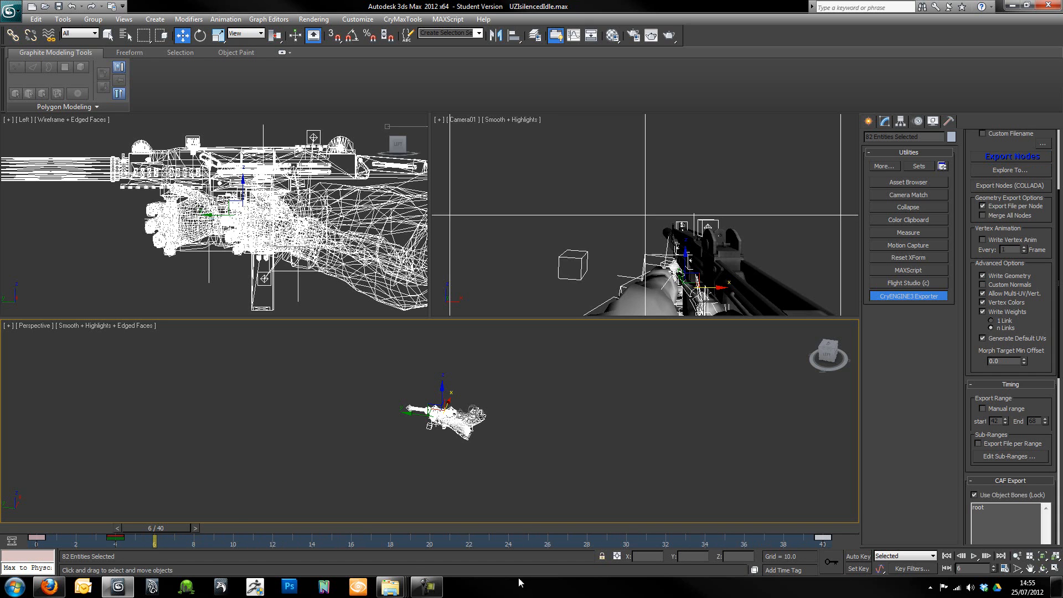
left_click_drag(115, 538, 42, 540)
- Go to frame 10 and select the three helpers that control the arms and weapon, including the left arm's IK helper
left_click_drag(155, 528, 244, 544)
key("w")
left_click(513, 437)
scroll(513, 437, "up", 6)
scroll(509, 438, "down", 3)
middle_click_drag(501, 438, 465, 469, "alt")
middle_click_drag(467, 360, 423, 448, "alt")
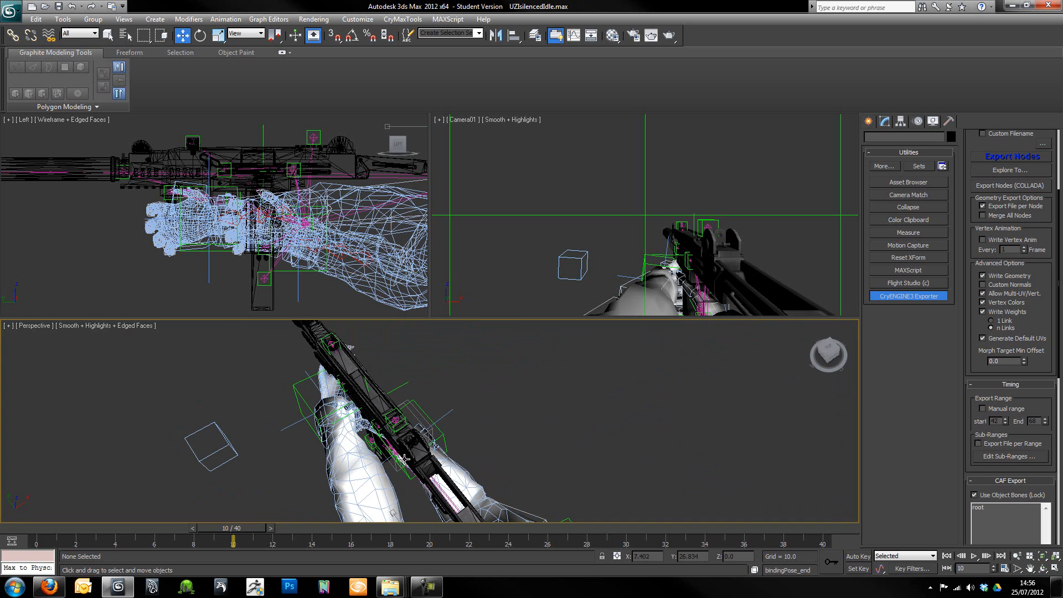
middle_click_drag(358, 457, 412, 428, "alt")
left_click(443, 469)
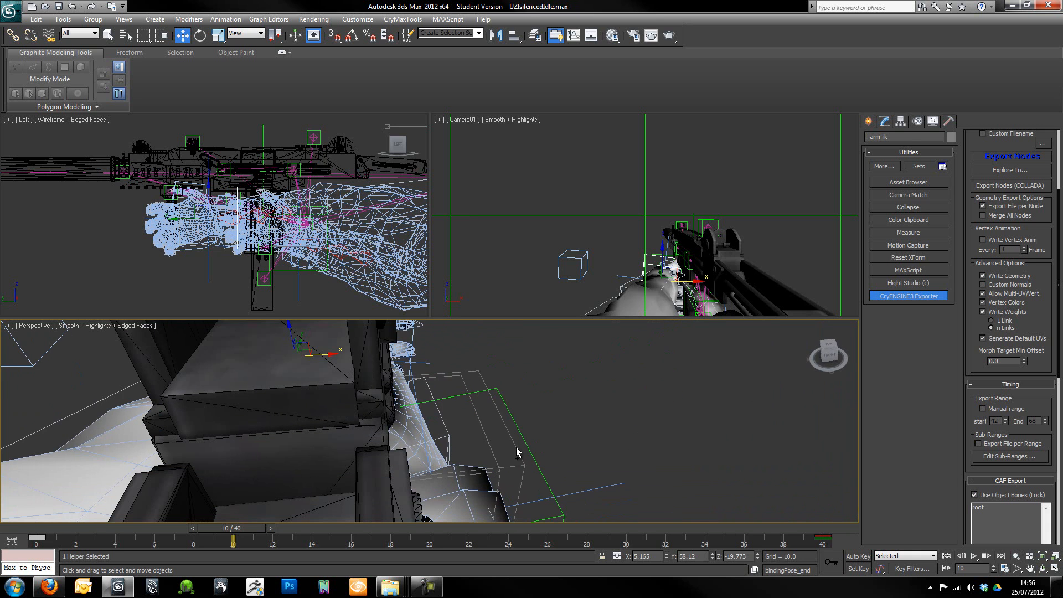
left_click(526, 448, "ctrl")
middle_click_drag(525, 449, 429, 476, "alt")
left_click(452, 472, "ctrl")
scroll(345, 477, "down", 5)
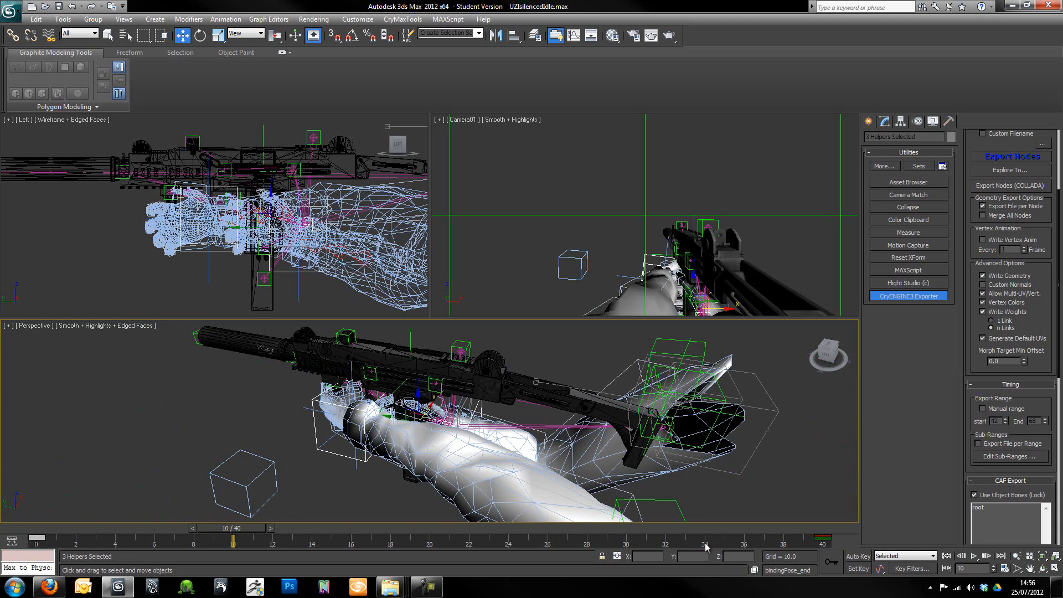
- Enable Auto Key and shift the three helpers by about X 0.66, Z -0.11 in the camera view at frame 10
left_click(863, 557)
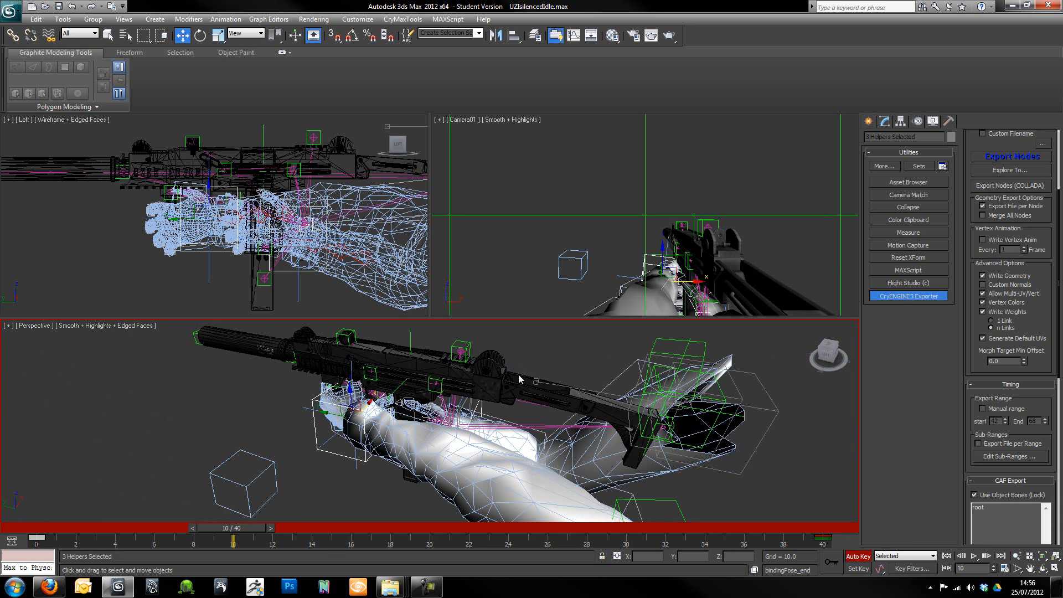
right_click(656, 270)
left_click_drag(660, 250, 676, 269)
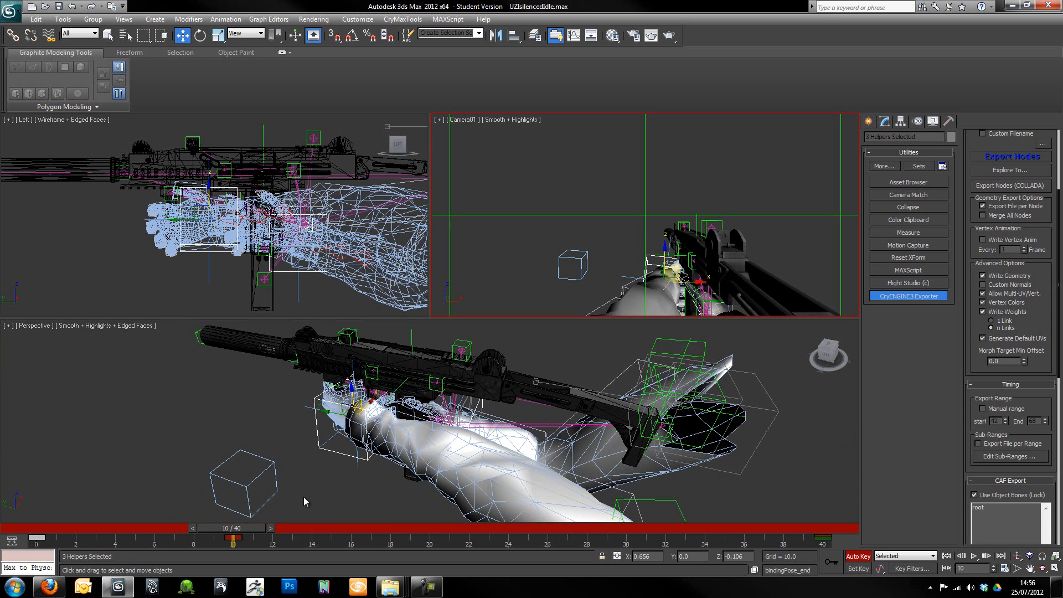
- Nudge the three helpers slightly at frame 20 and by about X -0.99, Z -0.11 at frame 30
left_click_drag(263, 527, 447, 530)
key("w")
left_click_drag(679, 270, 676, 270)
left_click_drag(414, 533, 619, 535)
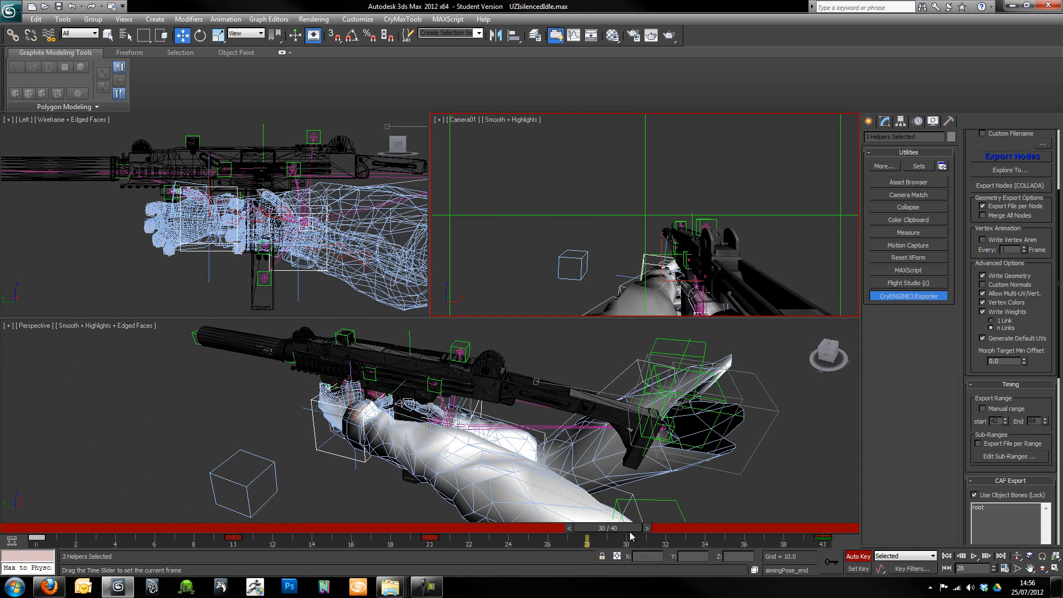
key("w")
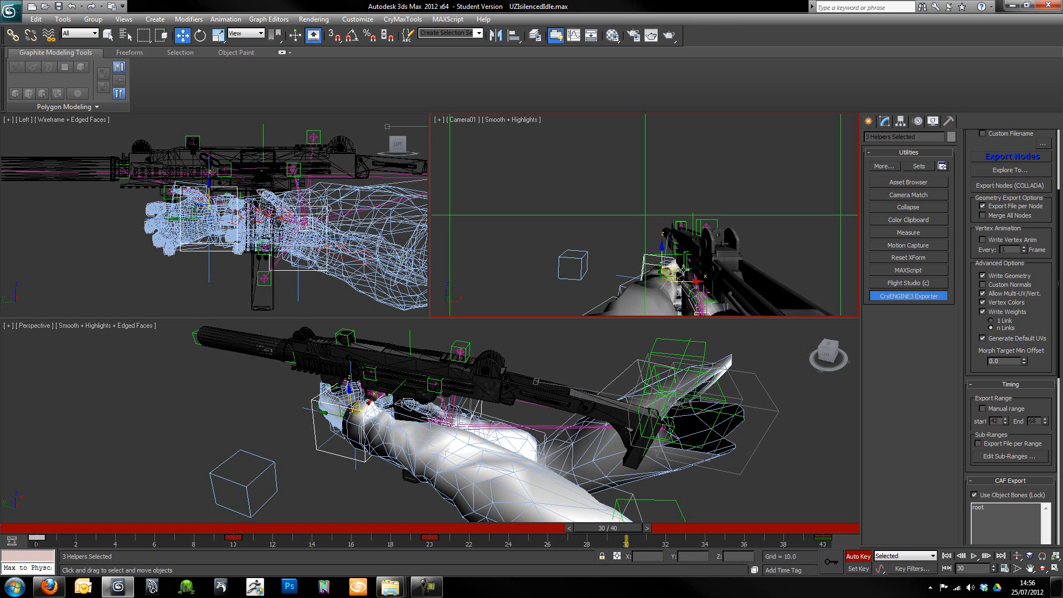
left_click_drag(670, 269, 670, 268)
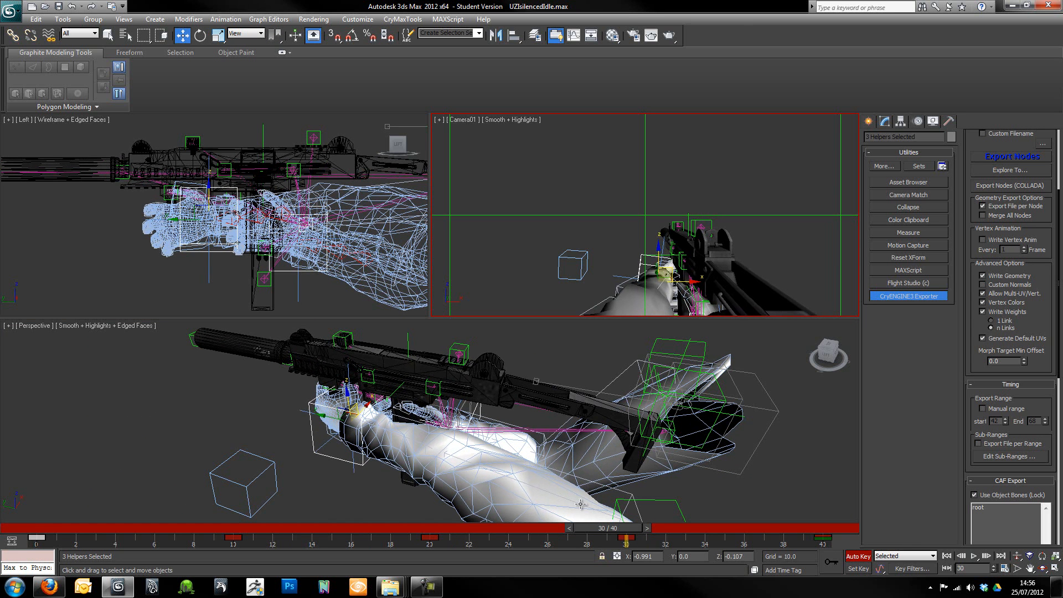
- Scrub and play back the idle animation to check the sway of the arms and weapon
left_click_drag(622, 534, 340, 534)
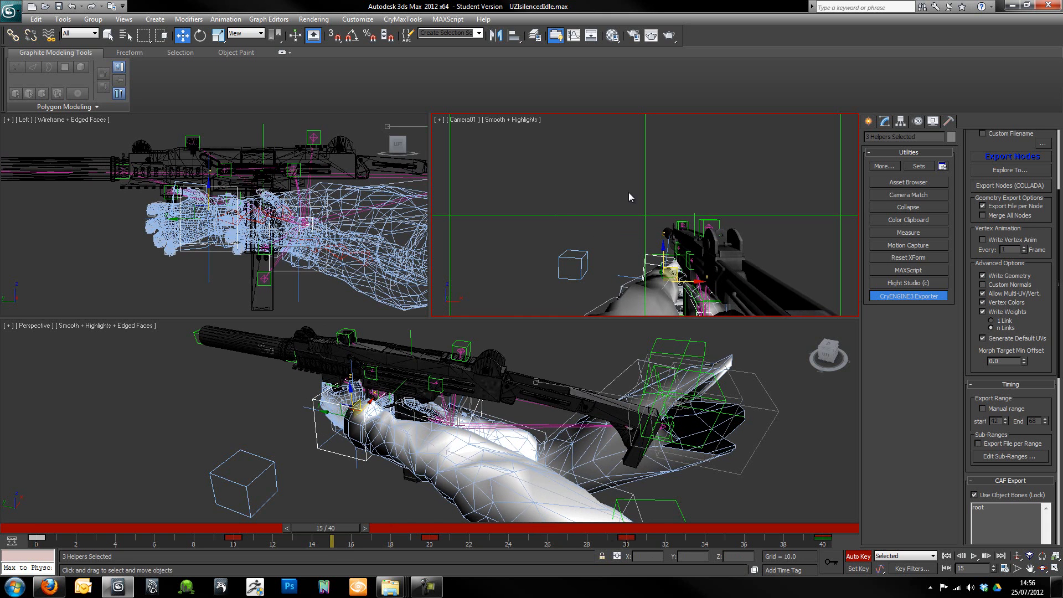
left_click(974, 556)
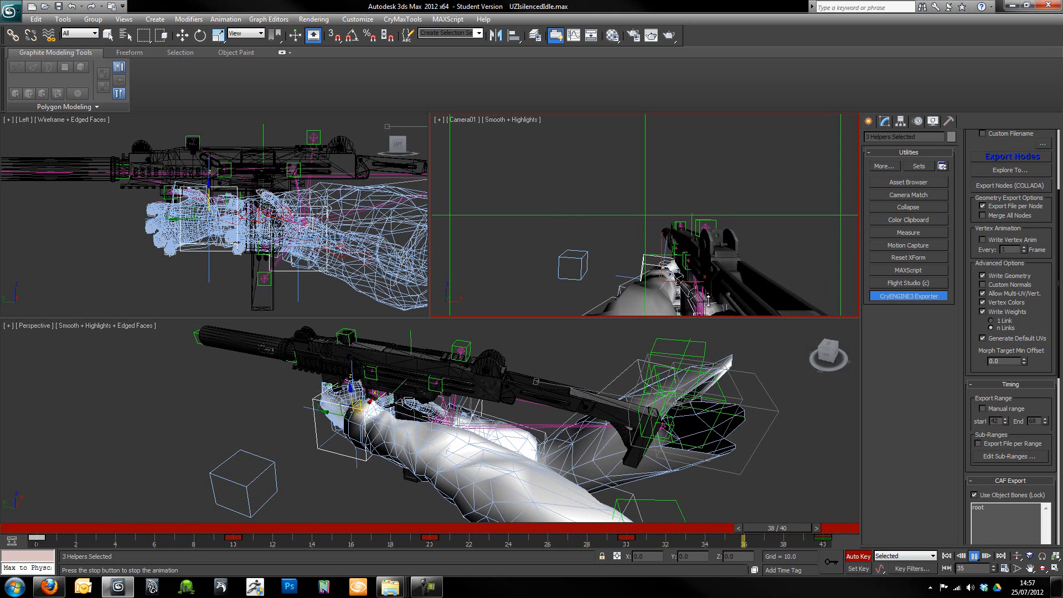
left_click(972, 556)
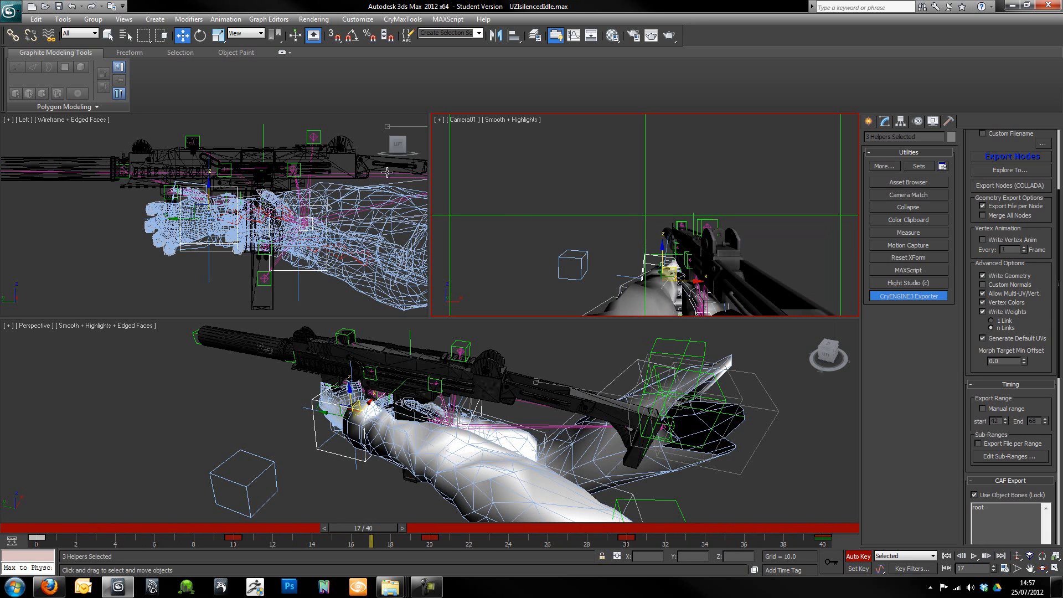
- Clear the selection and start a new animation sub-range in the CryENGINE exporter's timing settings
left_click(792, 467)
key("z")
middle_click_drag(775, 442, 807, 458, "alt")
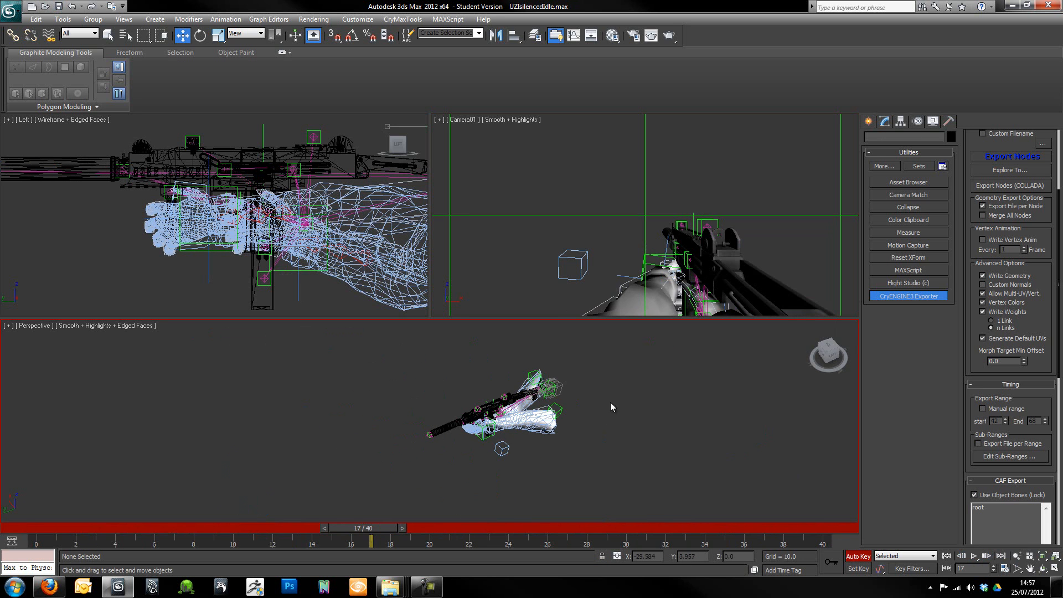
scroll(996, 354, "down", 2)
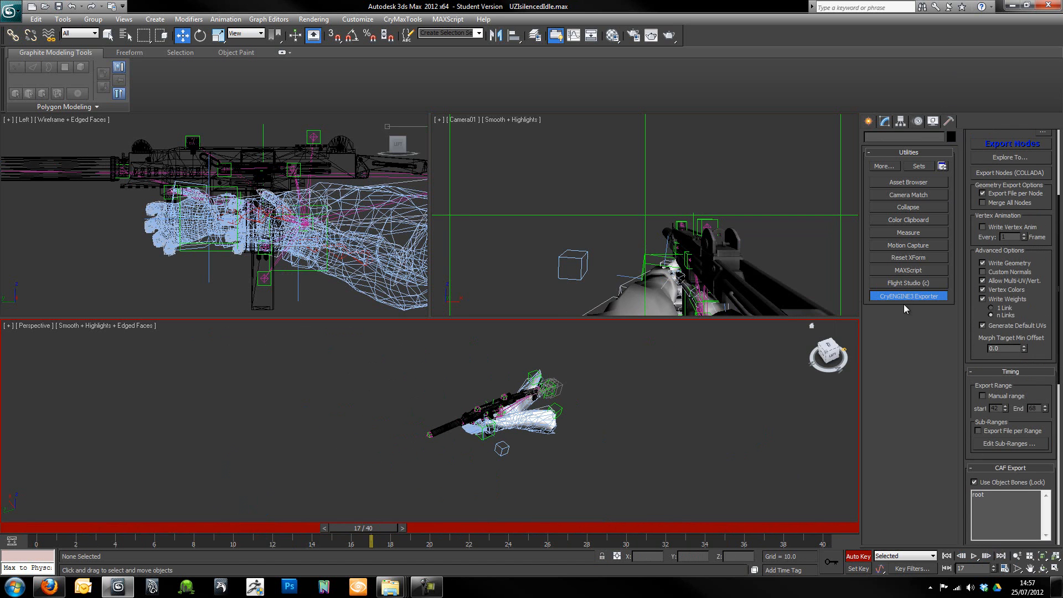
left_click_drag(977, 354, 980, 206)
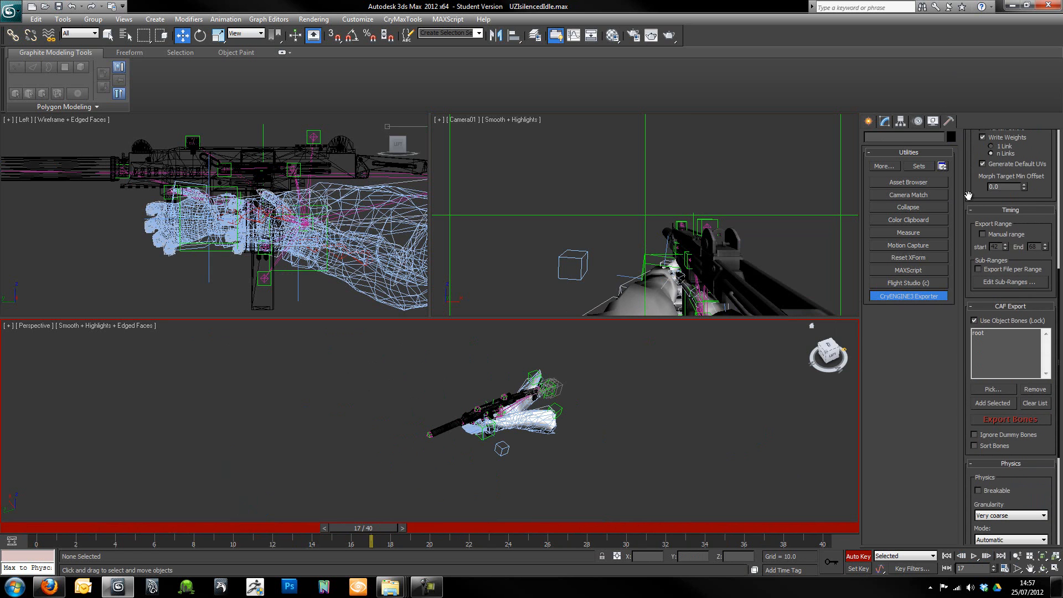
left_click(992, 280)
left_click_drag(91, 156, 471, 144)
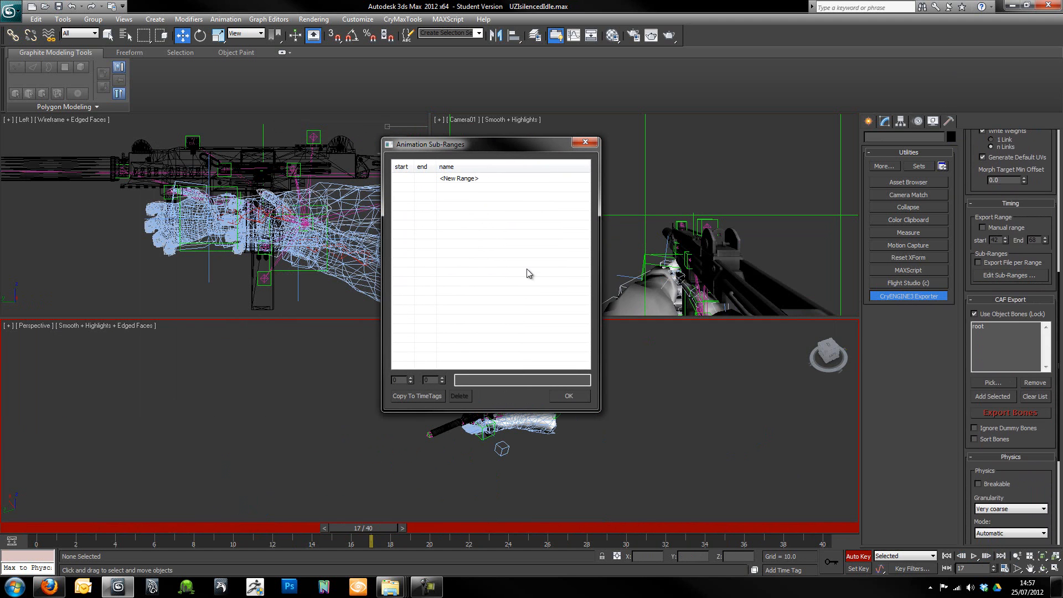
left_click(463, 180)
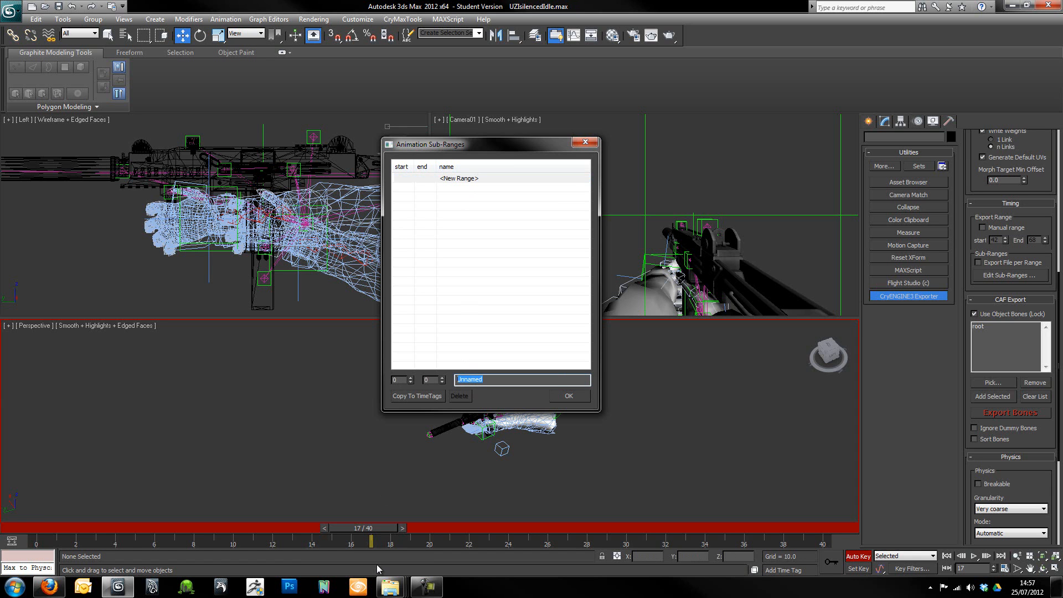
- Open UZIsilenced.chrparams from the UZIsilenced weapon folder in ConTEXT and look up the idle animation's name
left_click(1012, 6)
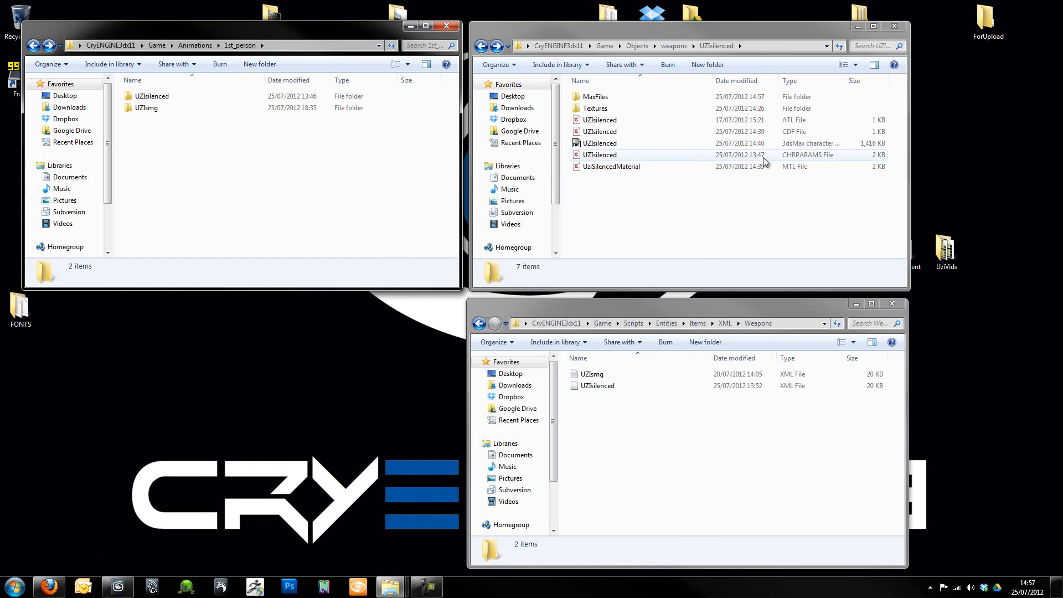
double_click(600, 154)
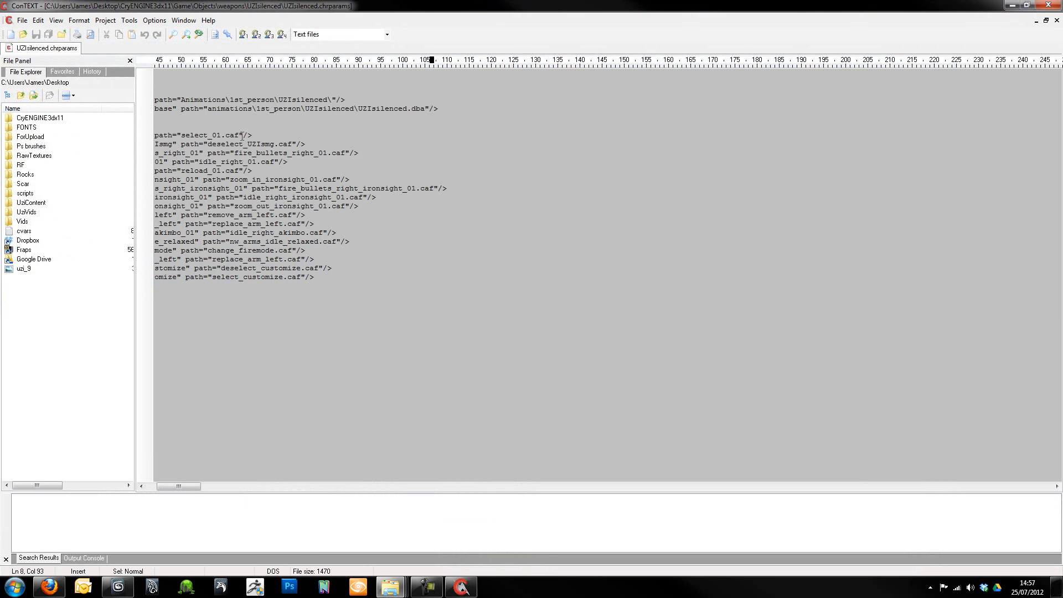
left_click_drag(177, 487, 165, 487)
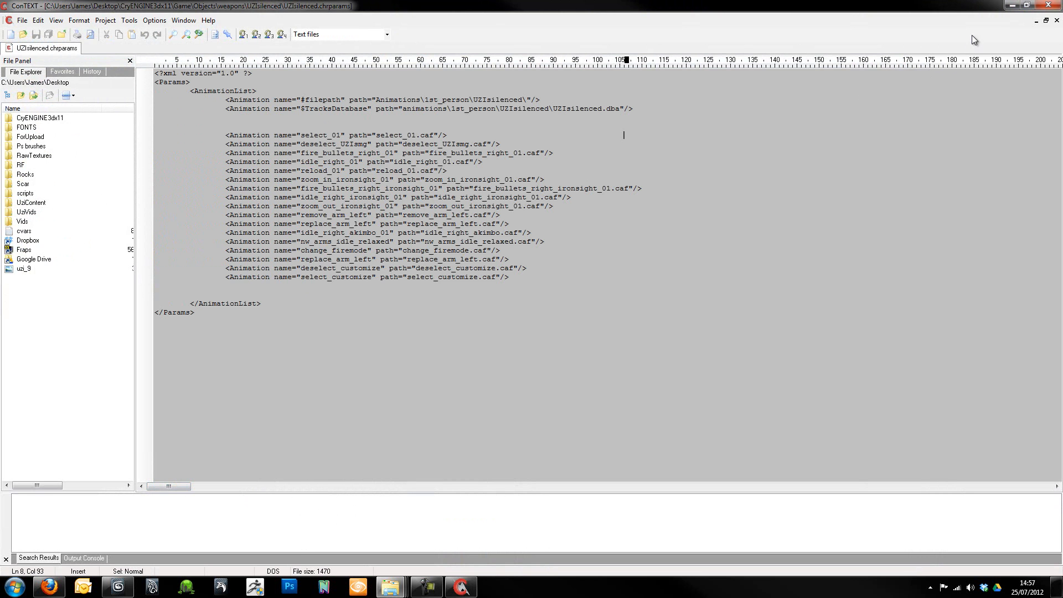
left_click(1012, 5)
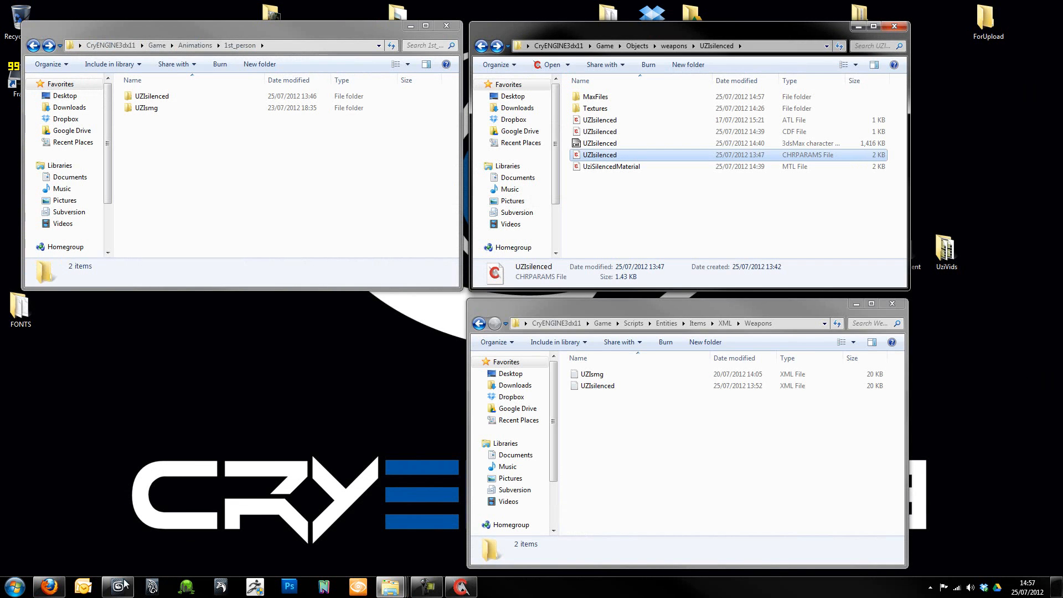
- Switch back to 3ds Max, name the new sub-range idle_right_01, and set its end frame to 40
left_click(118, 587)
left_click(493, 380)
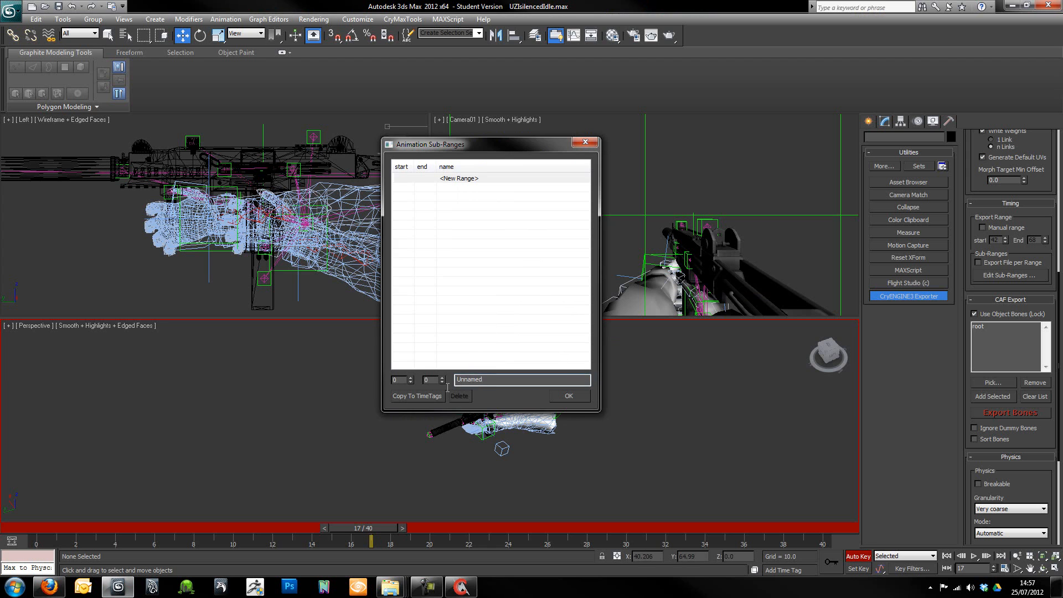
type("i")
double_click(431, 379)
type("40")
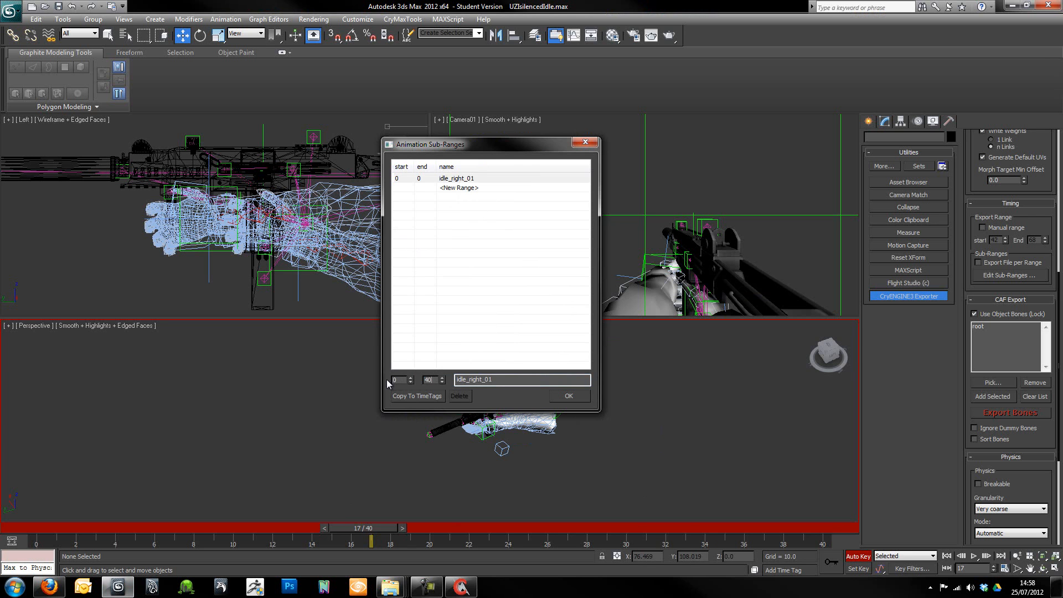
left_click(570, 393)
left_click(1007, 278)
left_click(568, 396)
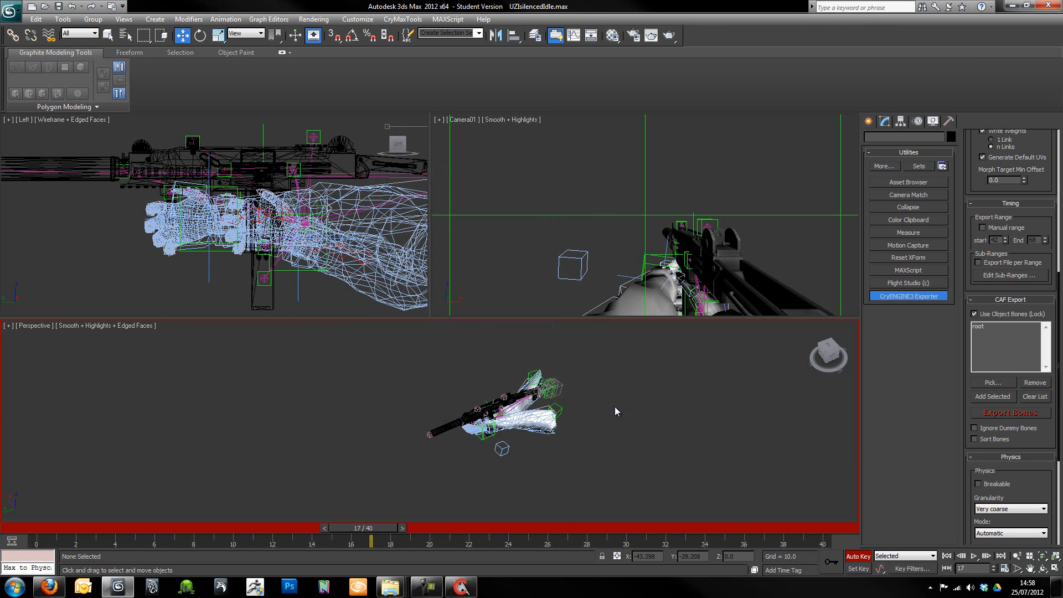
- Select root in the CAF export list and examine its bone hierarchy in Schematic View
scroll(614, 410, "up", 5)
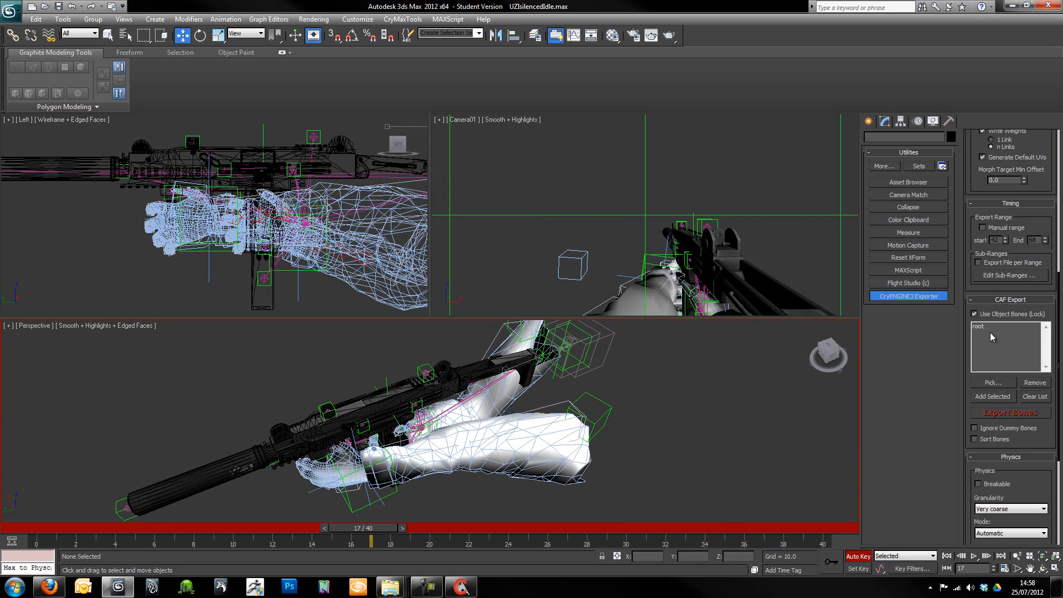
left_click(978, 325)
middle_click_drag(664, 416, 607, 446)
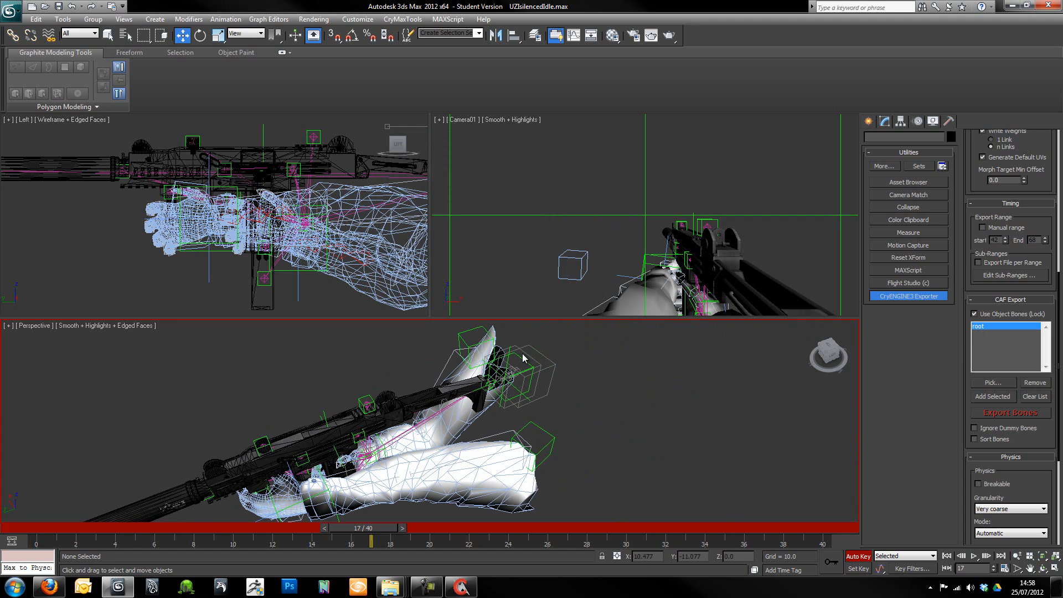
left_click(612, 35)
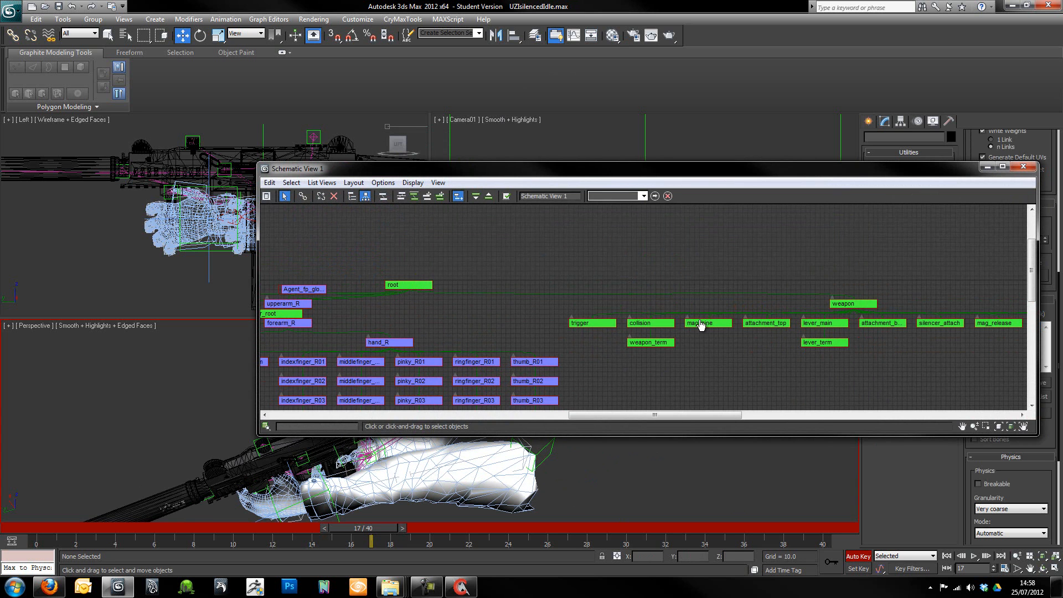
middle_click_drag(539, 255, 616, 254)
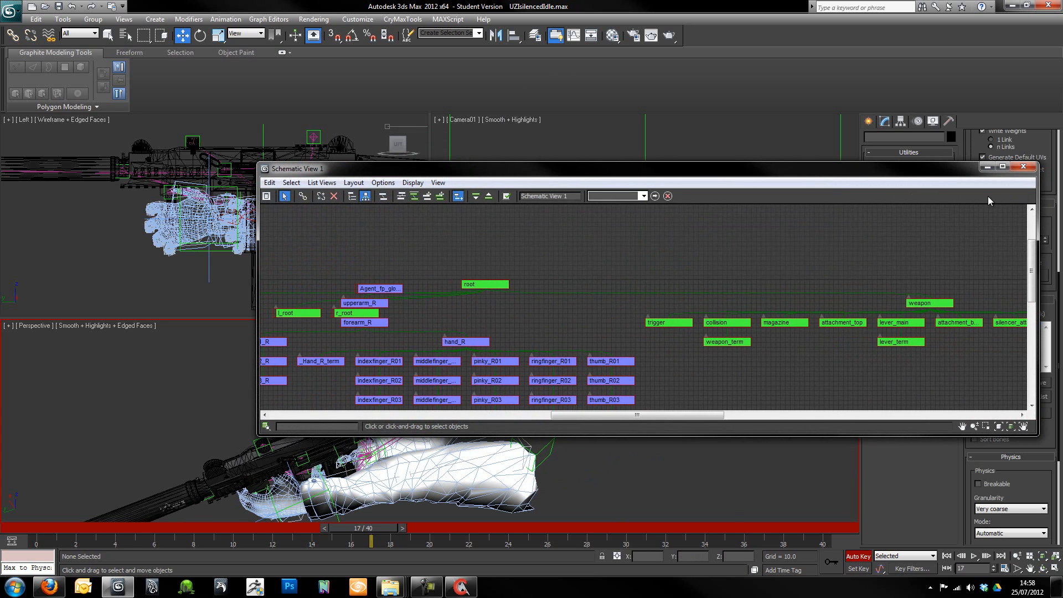
left_click(1023, 167)
middle_click_drag(465, 413, 509, 419, "alt")
scroll(387, 391, "down", 5)
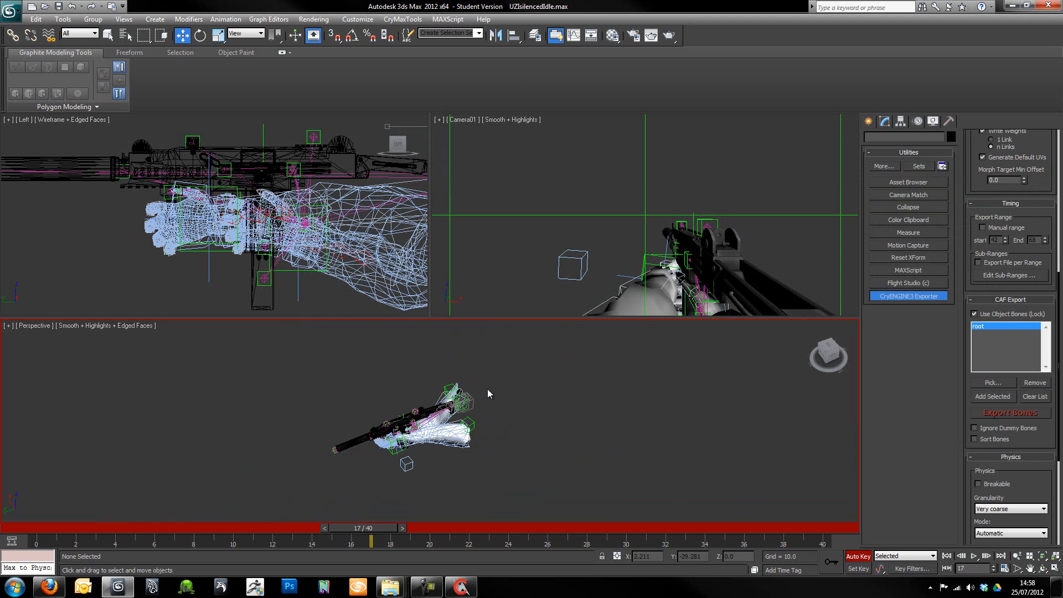
- Export the bones as idle_right_01.caf into the Animations\1st_person\UZIsilenced folder
scroll(488, 388, "up", 8)
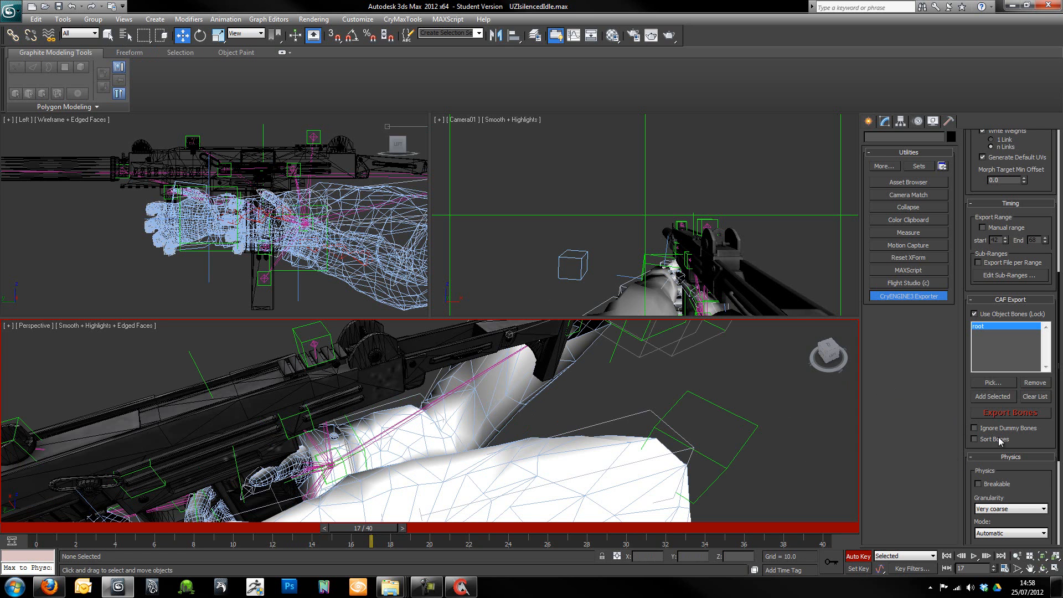
left_click(1001, 412)
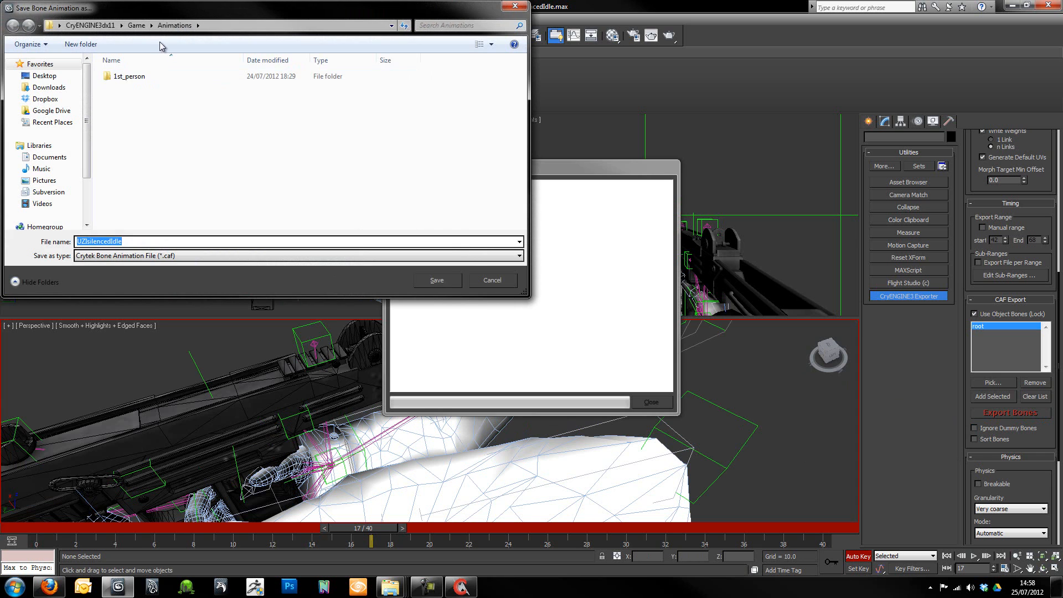
double_click(148, 77)
double_click(155, 79)
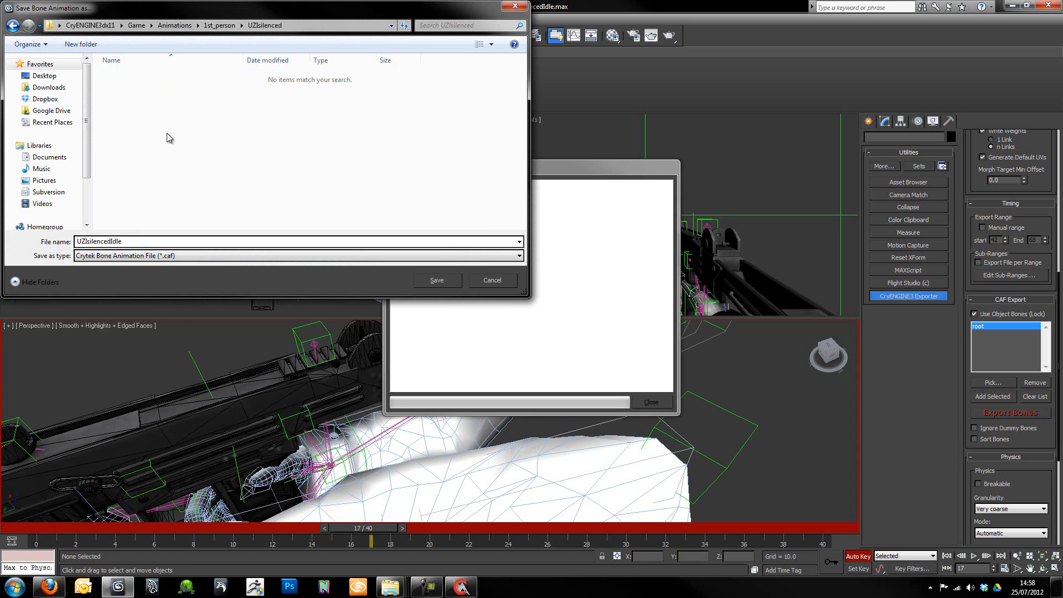
left_click_drag(131, 242, 3, 249)
type("idle_righ")
left_click(443, 280)
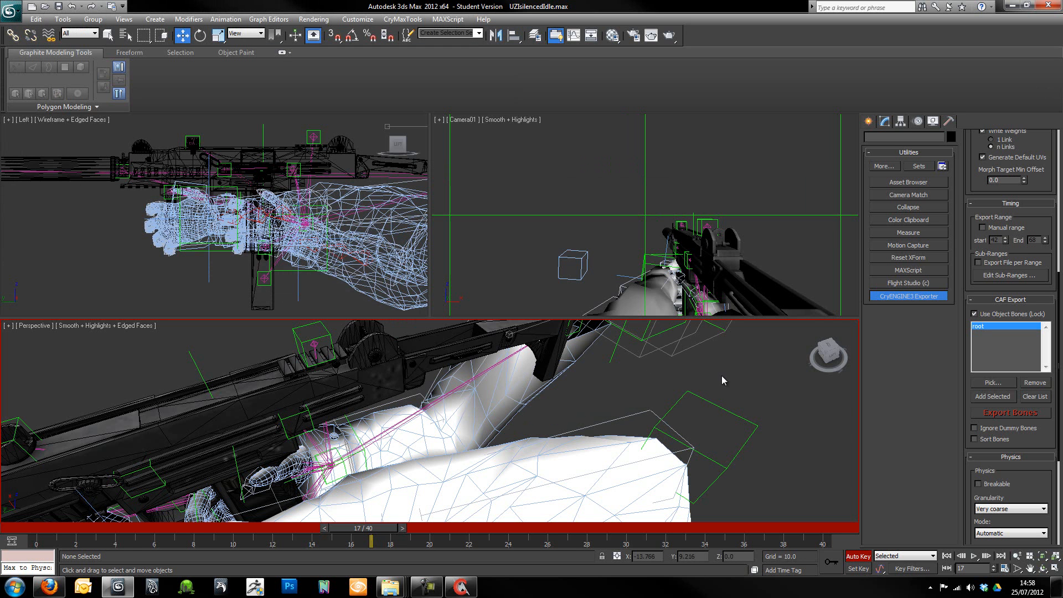
- Look up idle_right_01.caf in the UZIsilenced animation folder and check its entry in UZIsilenced.chrparams in ConTEXT
left_click(1011, 6)
double_click(158, 96)
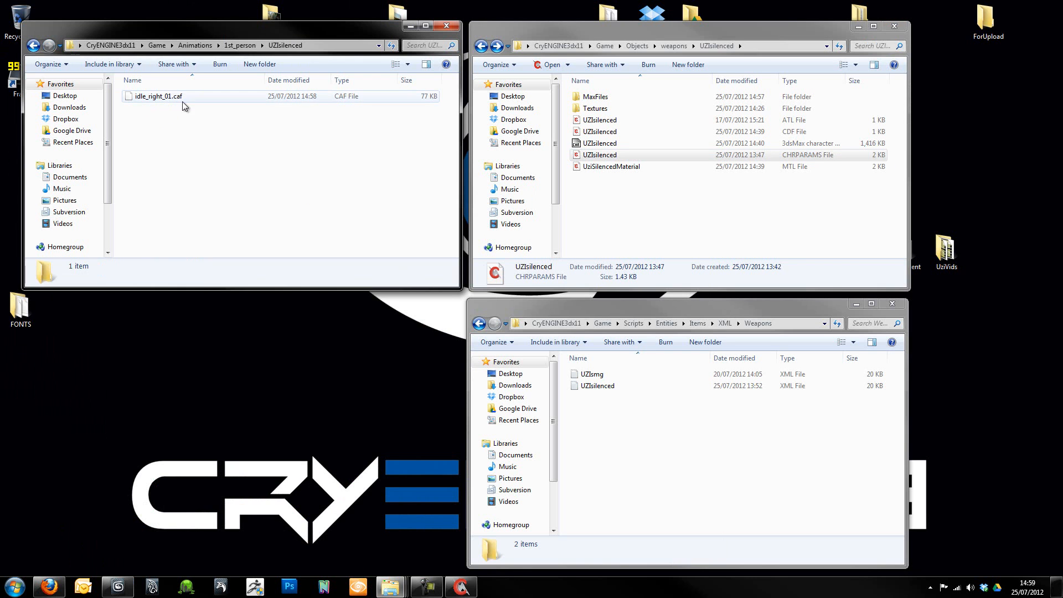
left_click(627, 158)
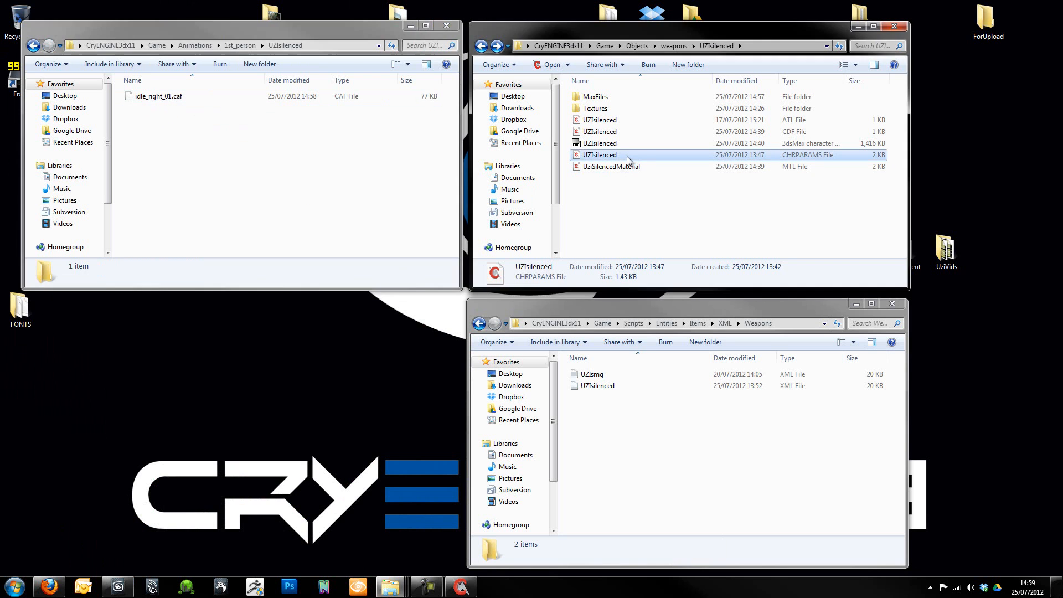
double_click(627, 156)
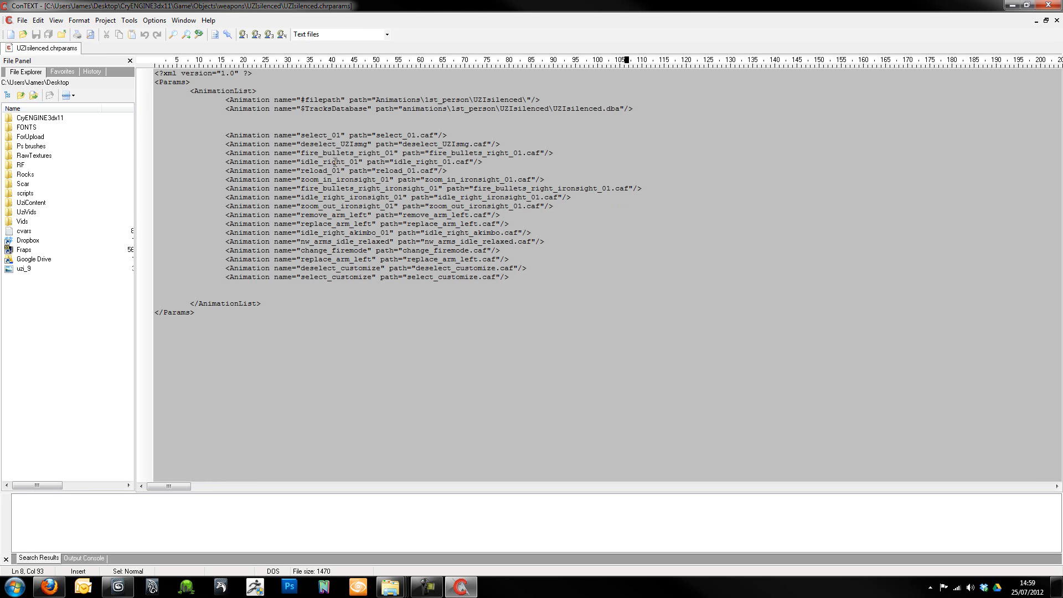
left_click(1026, 5)
left_click(1043, 8)
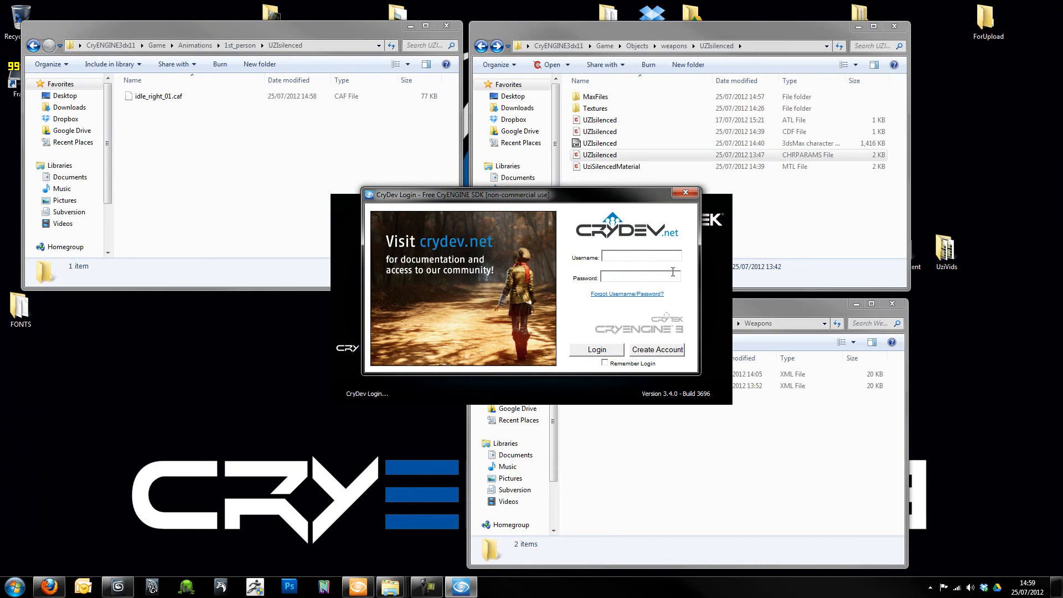
- Log in to CryDev with the account username and password to start the CryENGINE Sandbox editor
type("theonebutcher")
key("Tab")
type("********")
key("Return")
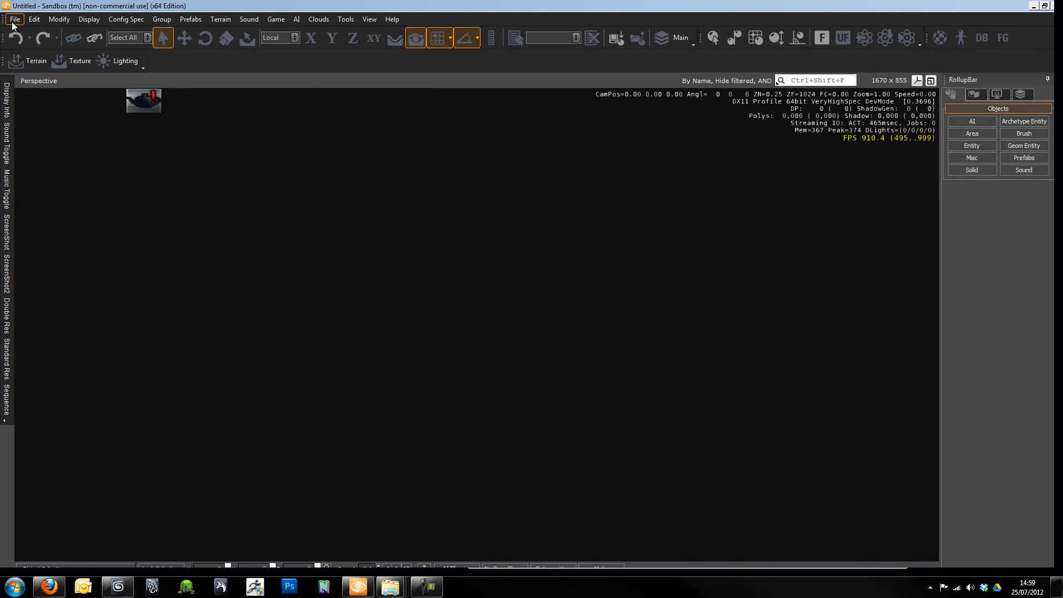
- Open the Forest level in the Sandbox editor
left_click(13, 22)
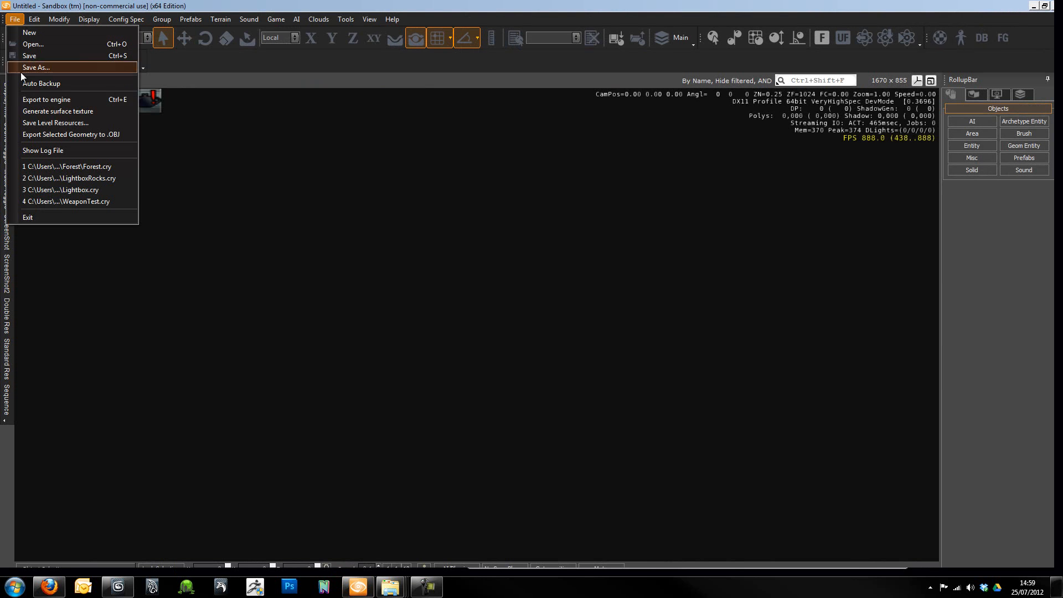
left_click(33, 45)
double_click(125, 98)
double_click(124, 87)
double_click(127, 99)
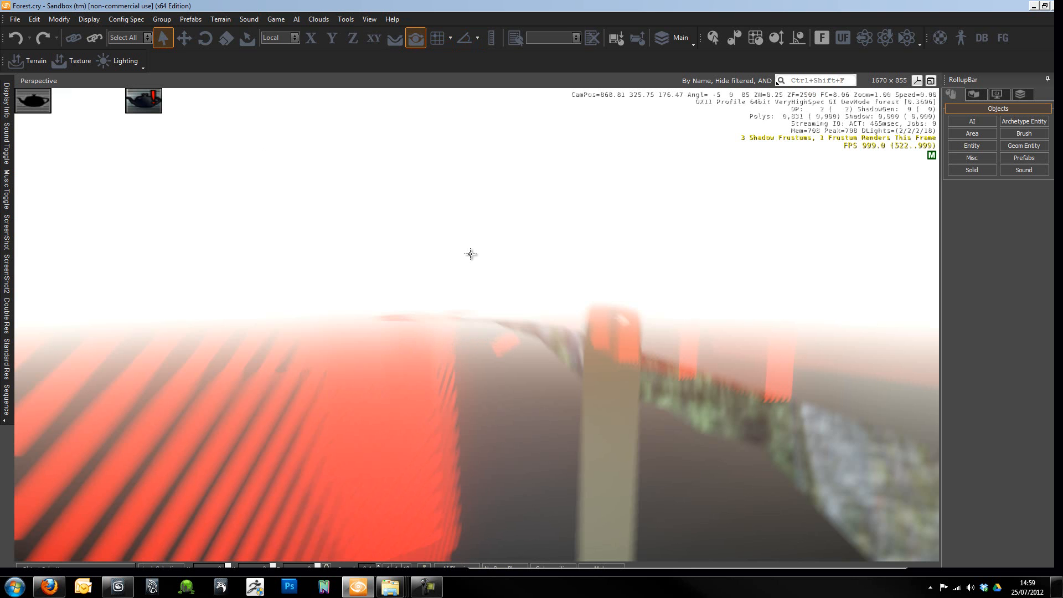
- Enter game mode in the Forest level and test the silenced UZI by walking, firing and reloading
right_click(480, 339)
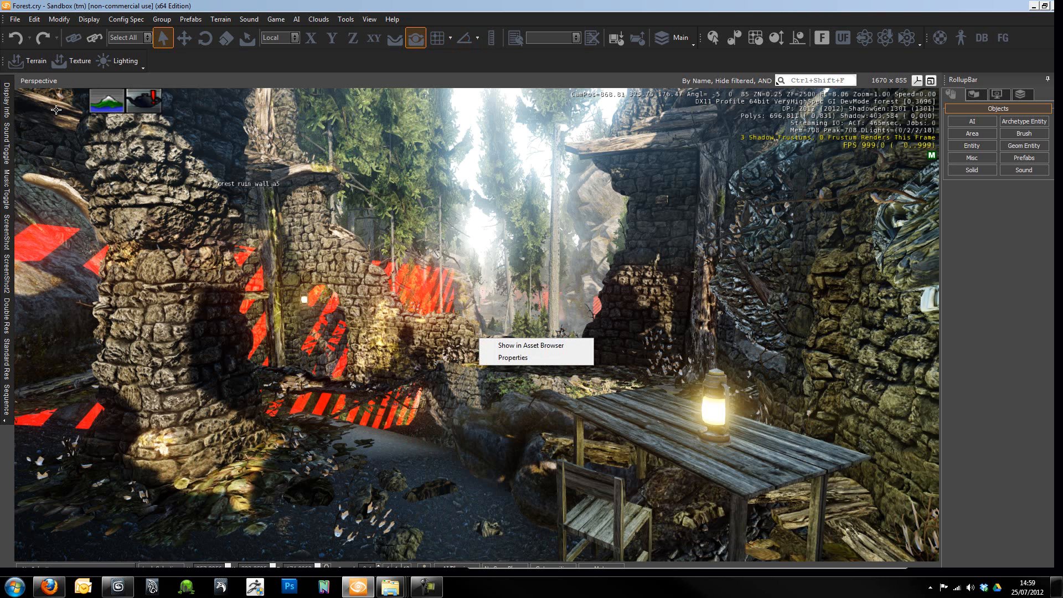
left_click(3, 103)
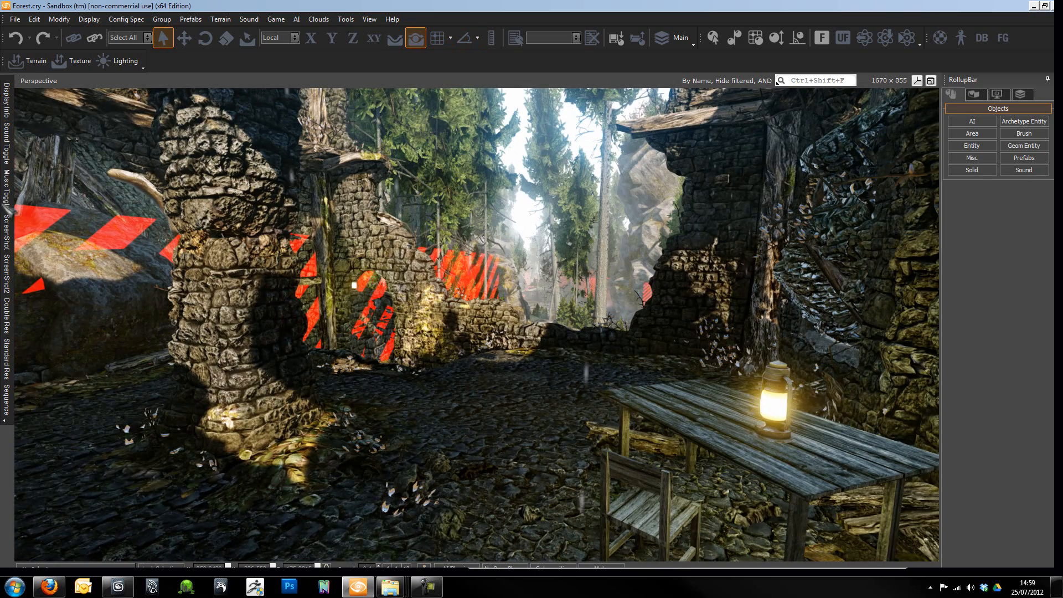
right_click_drag(482, 291, 499, 301)
key("ctrl+g")
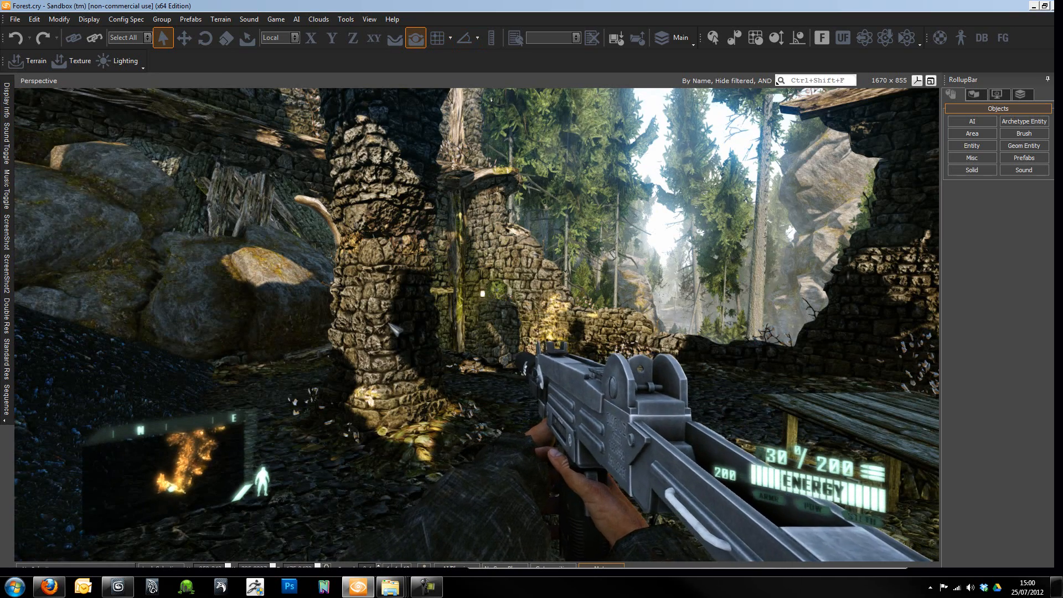
key("w")
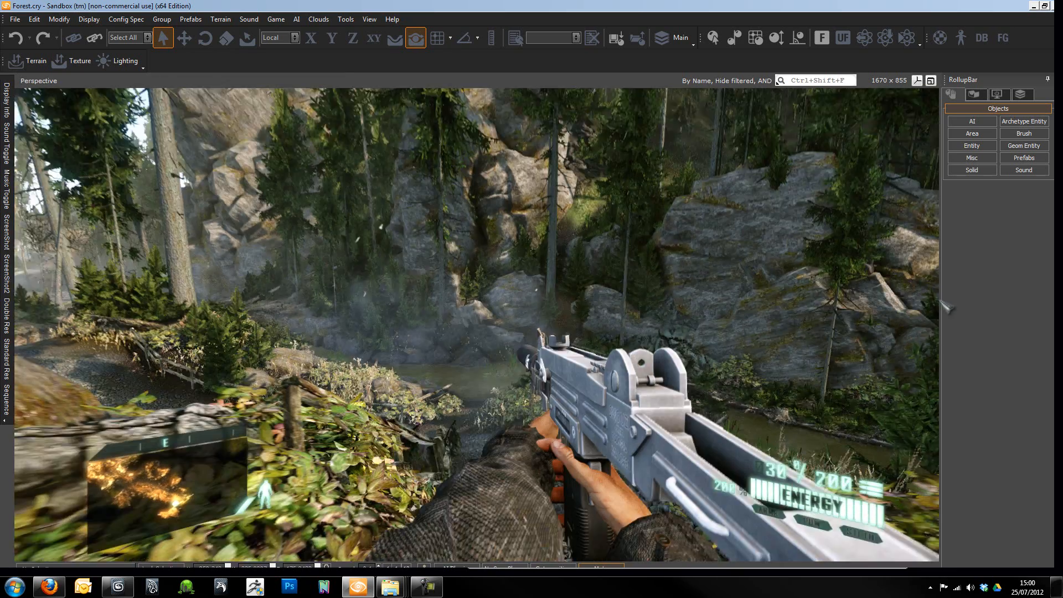
left_click_drag(942, 335, 943, 404)
key("w")
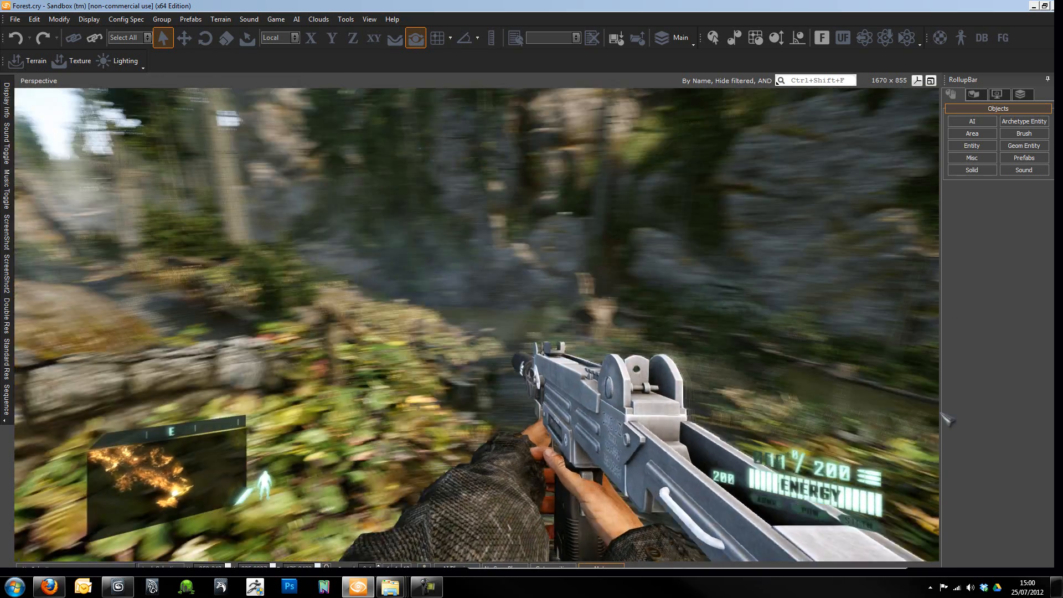
key("r")
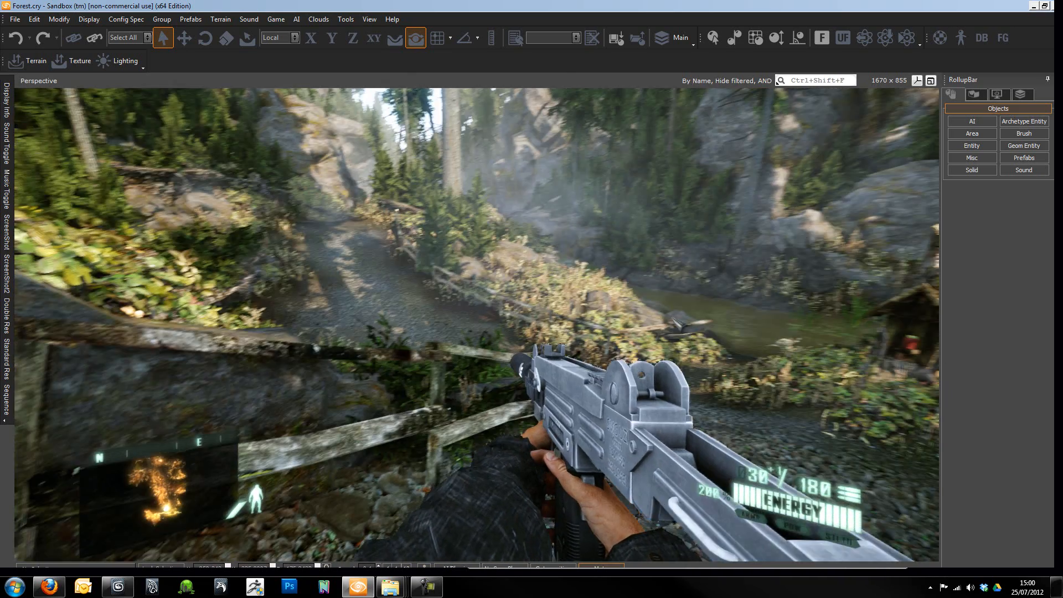
- Read the weapon's animation messages in the in-game console and leave game mode
key("grave")
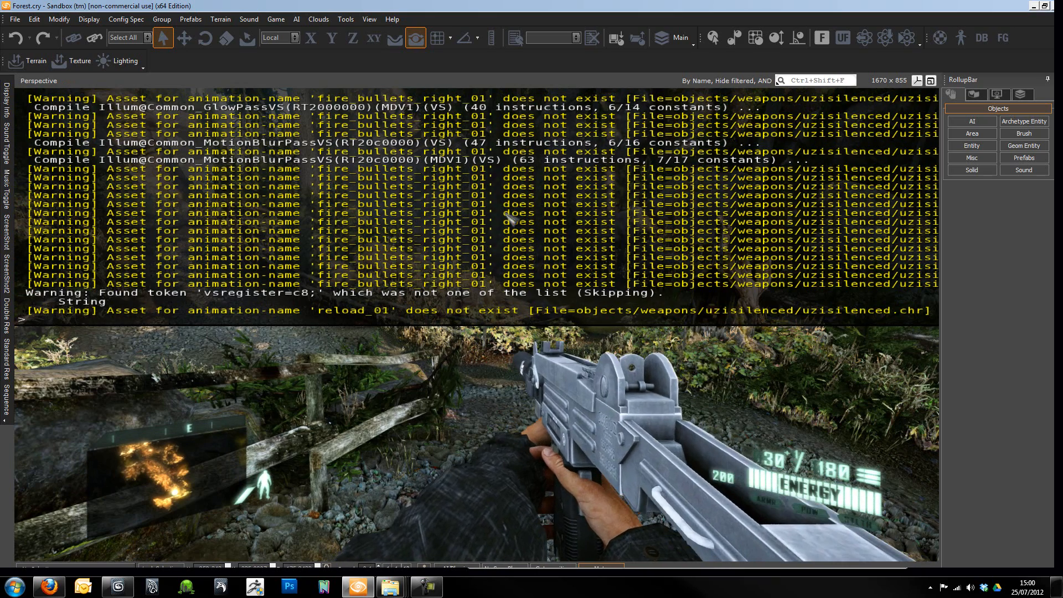
key("grave")
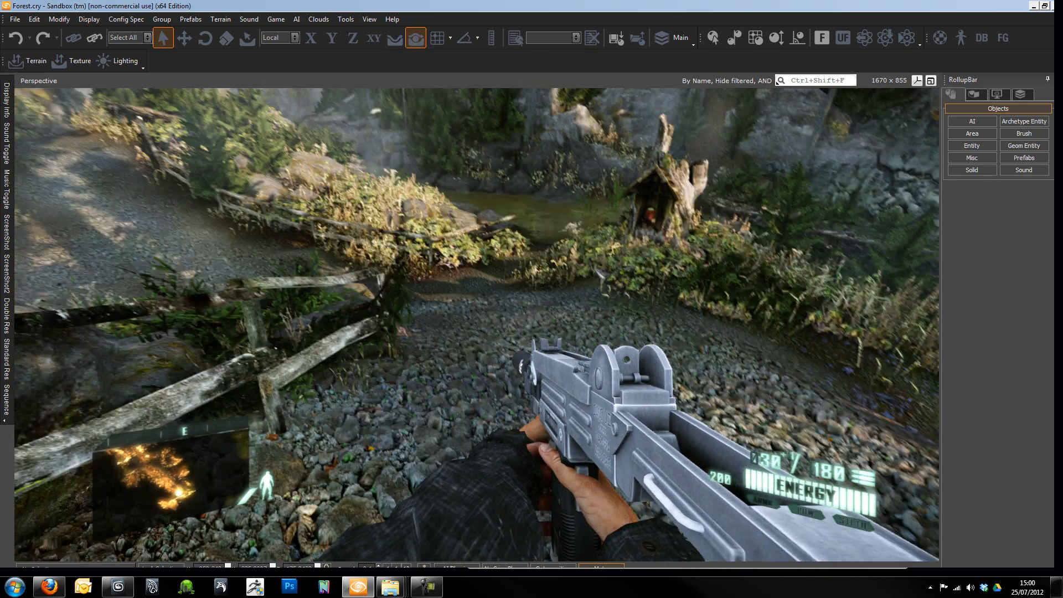
key("grave")
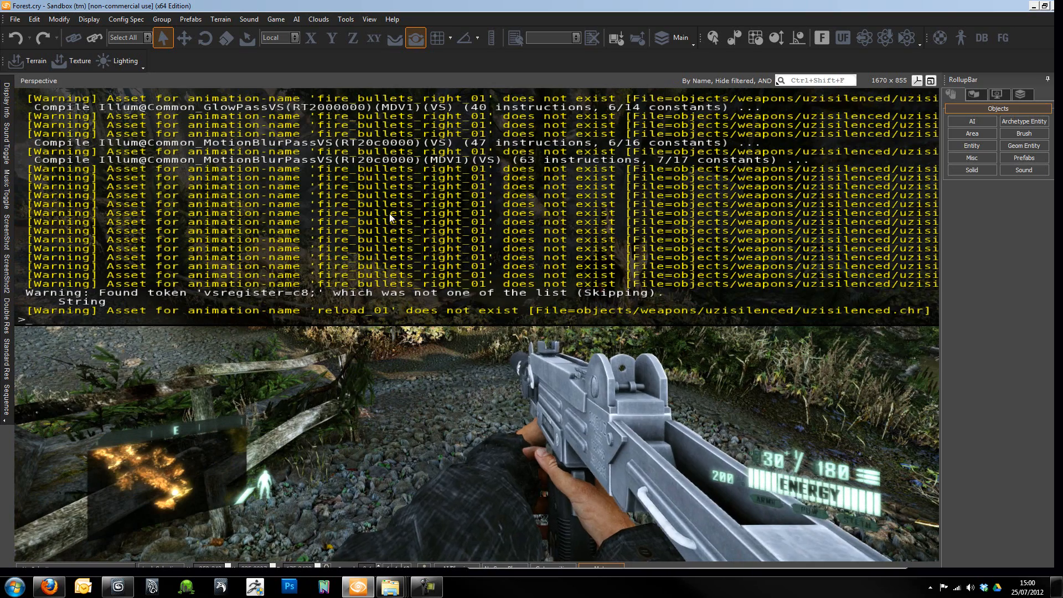
key("grave")
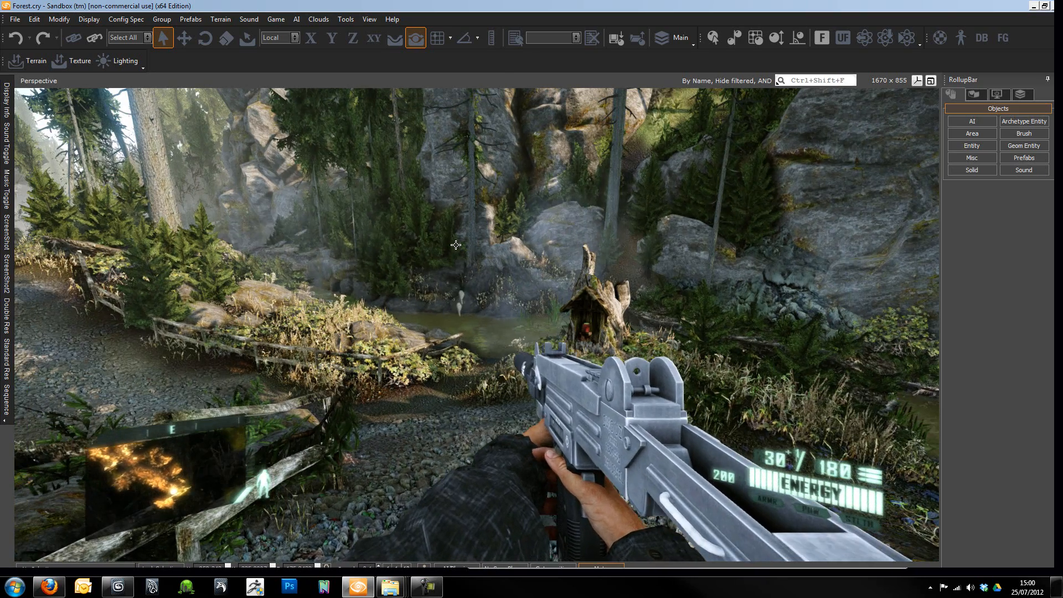
key("Escape")
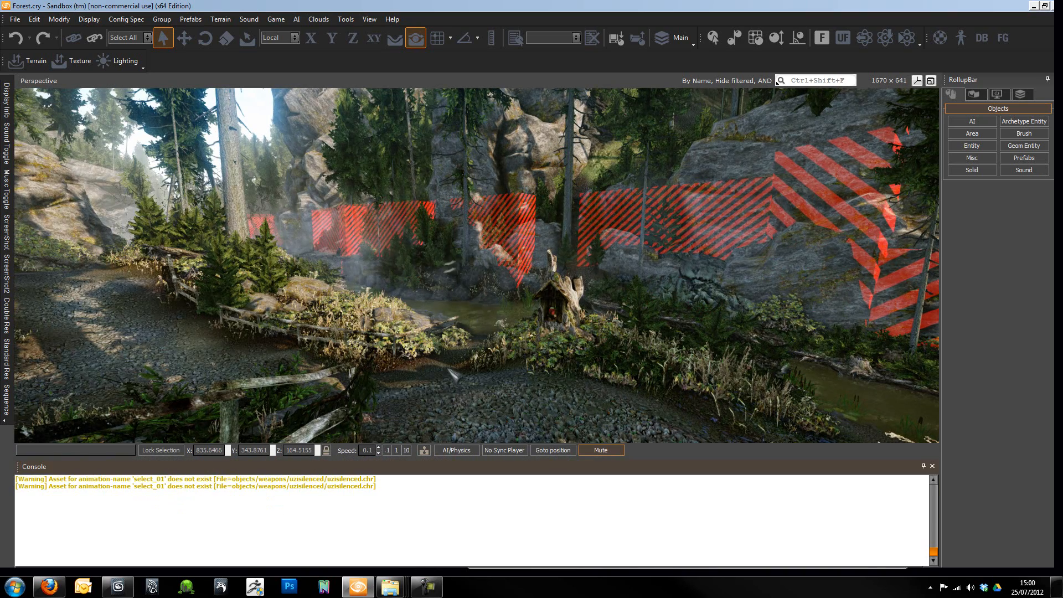
- Re-enter game mode and fire the silenced UZI while checking the docked console output
key("ctrl+g")
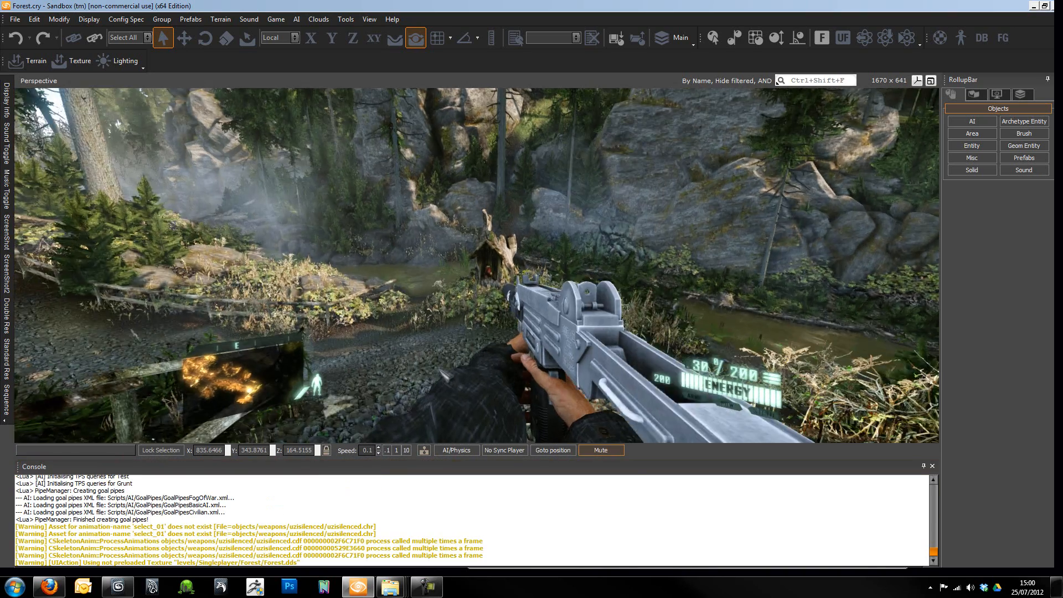
left_click(441, 387)
left_click(365, 398)
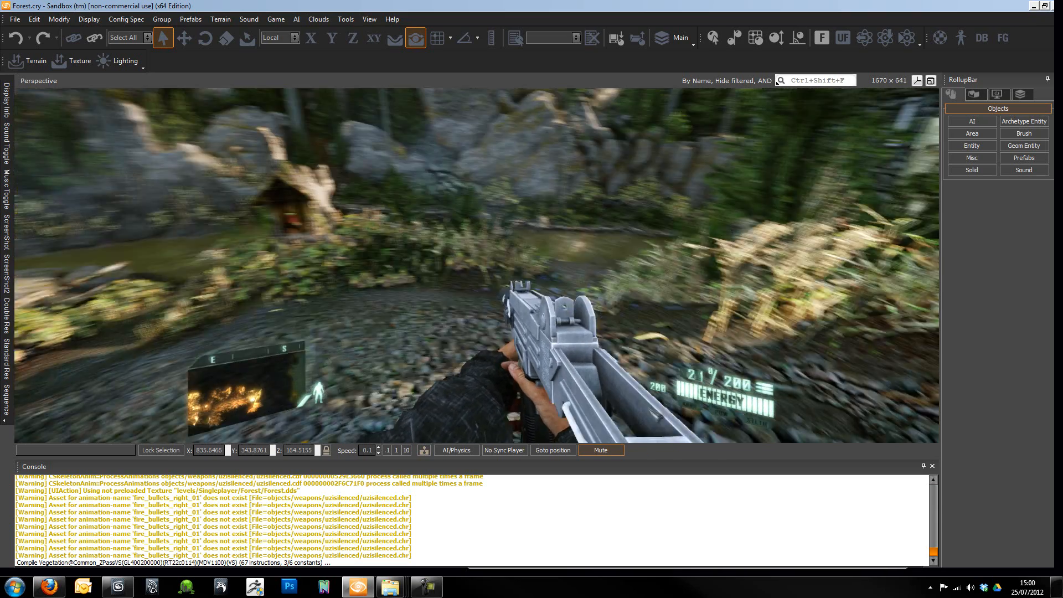
left_click(476, 266)
left_click(476, 266)
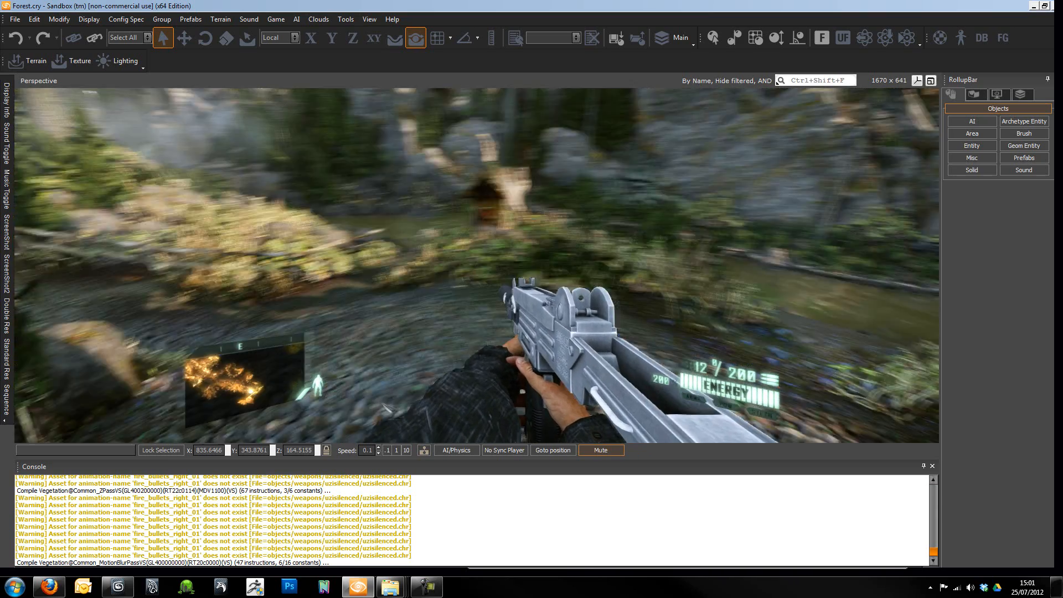
key("w")
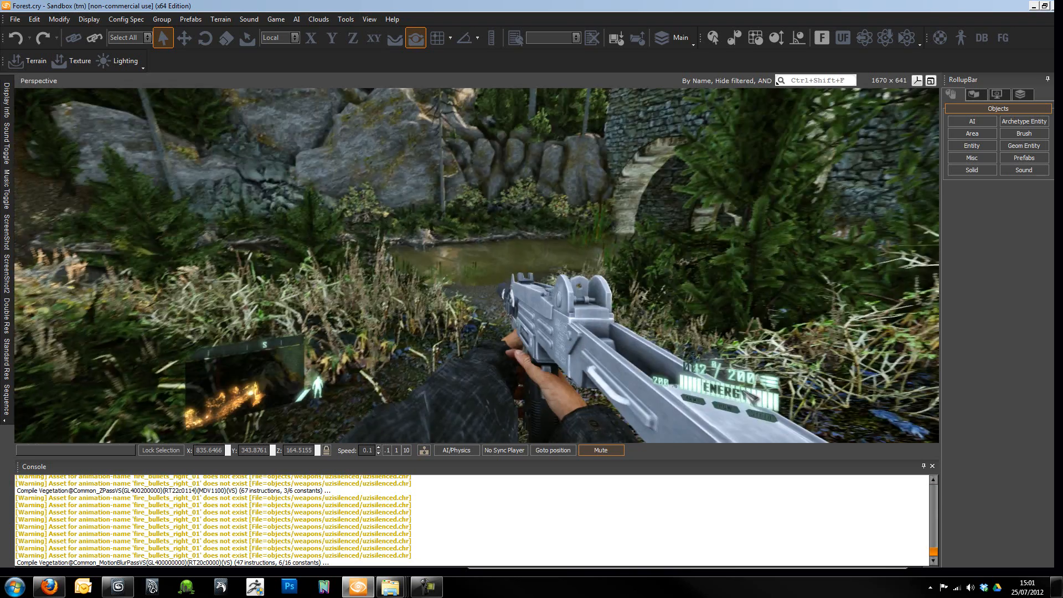
left_click(744, 392)
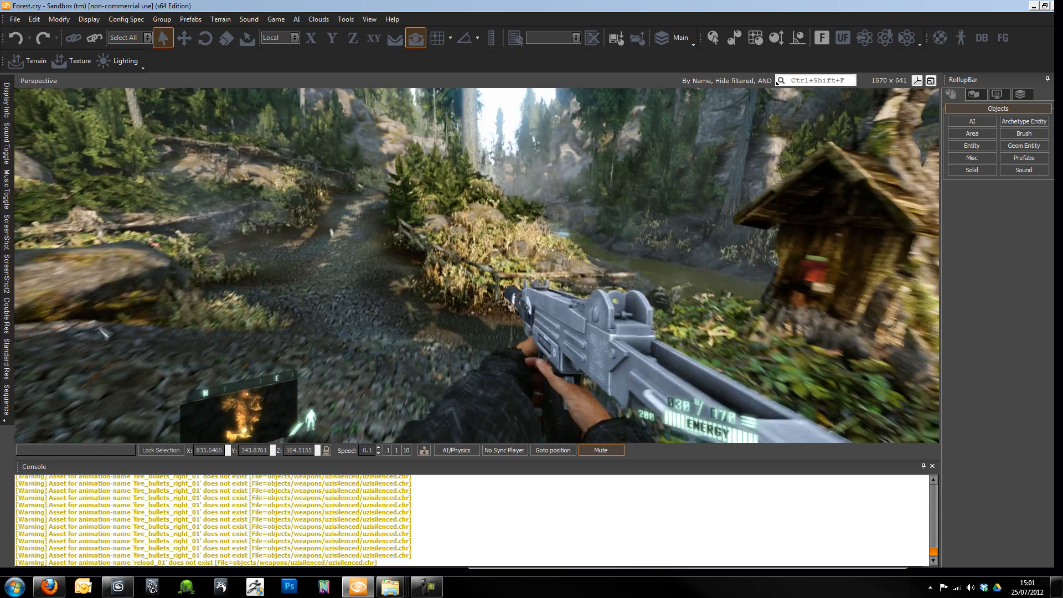
- Walk through the stone ruins to examine the silenced UZI's idle animation and leave game mode
left_click_drag(99, 328, 351, 446)
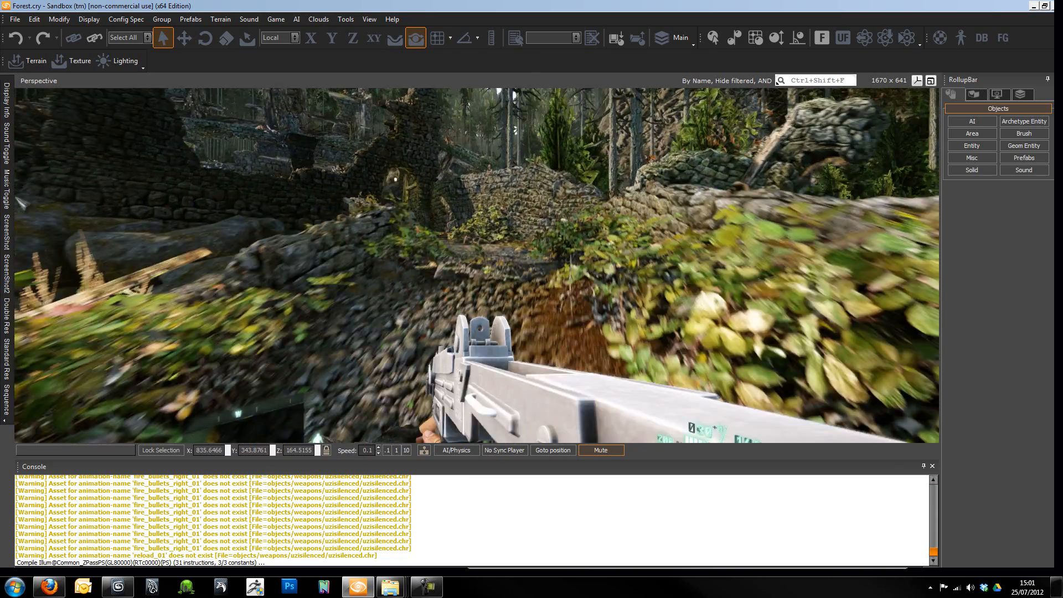
key("w")
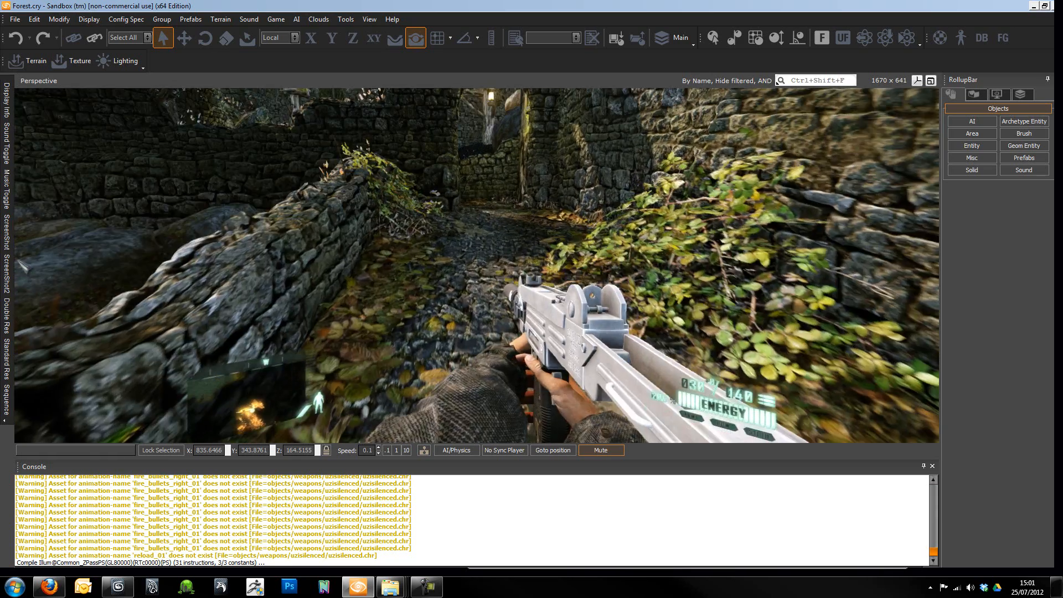
key("w")
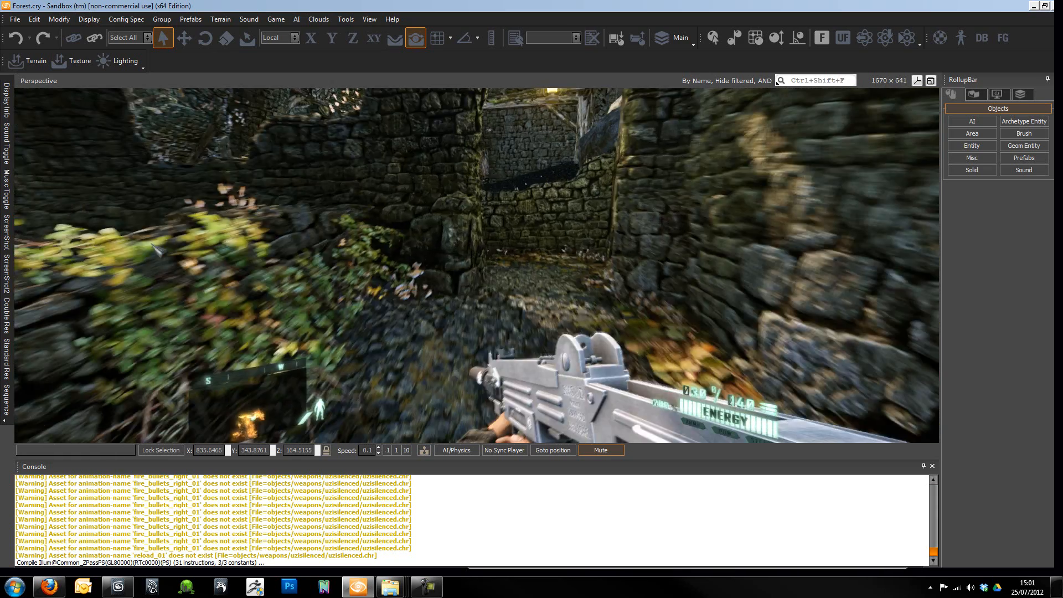
key("w")
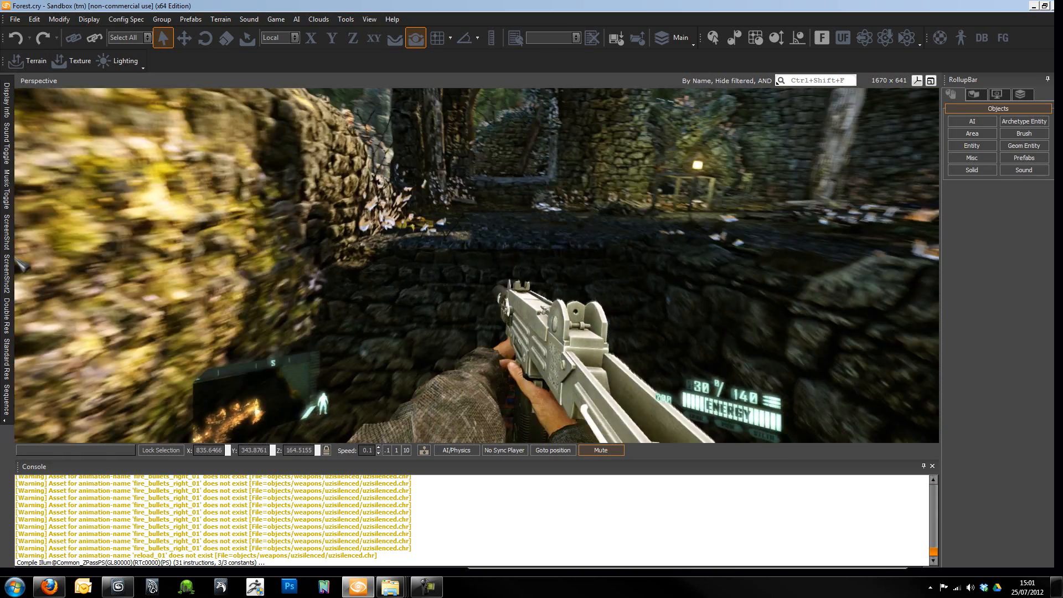
key("w")
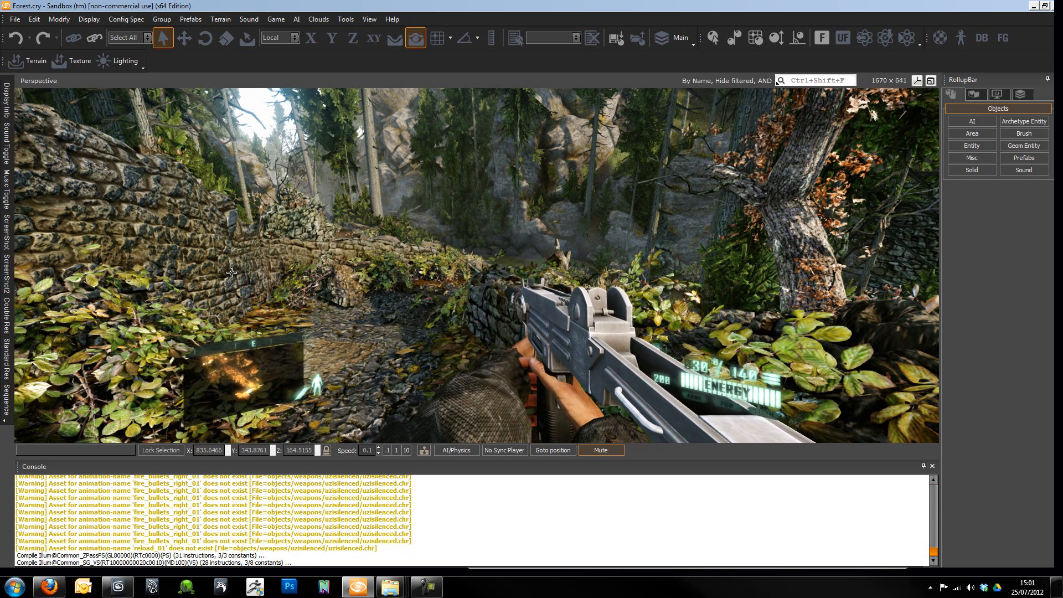
key("Escape")
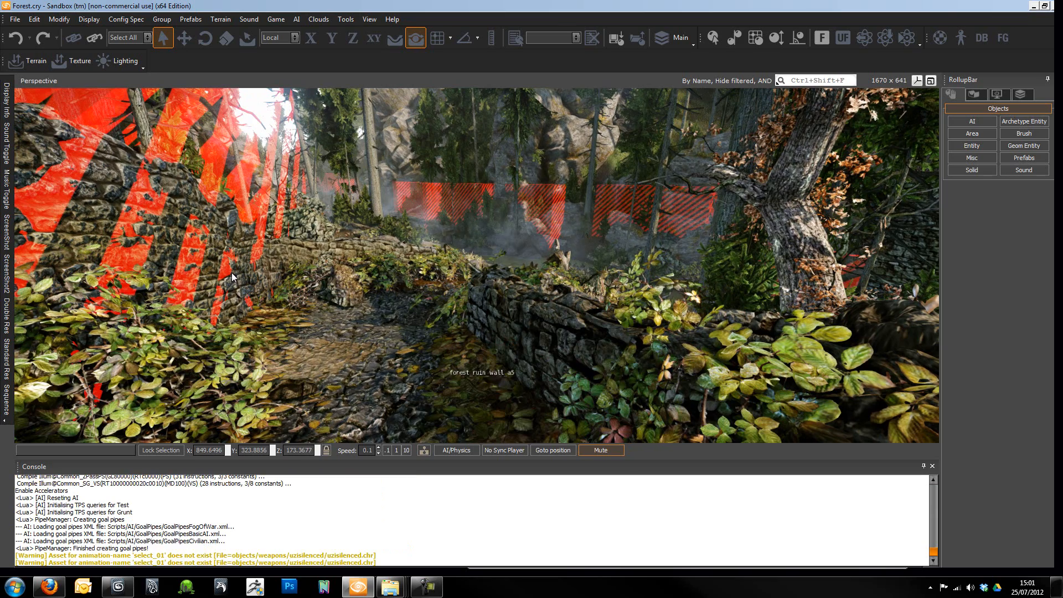
right_click_drag(231, 273, 568, 306)
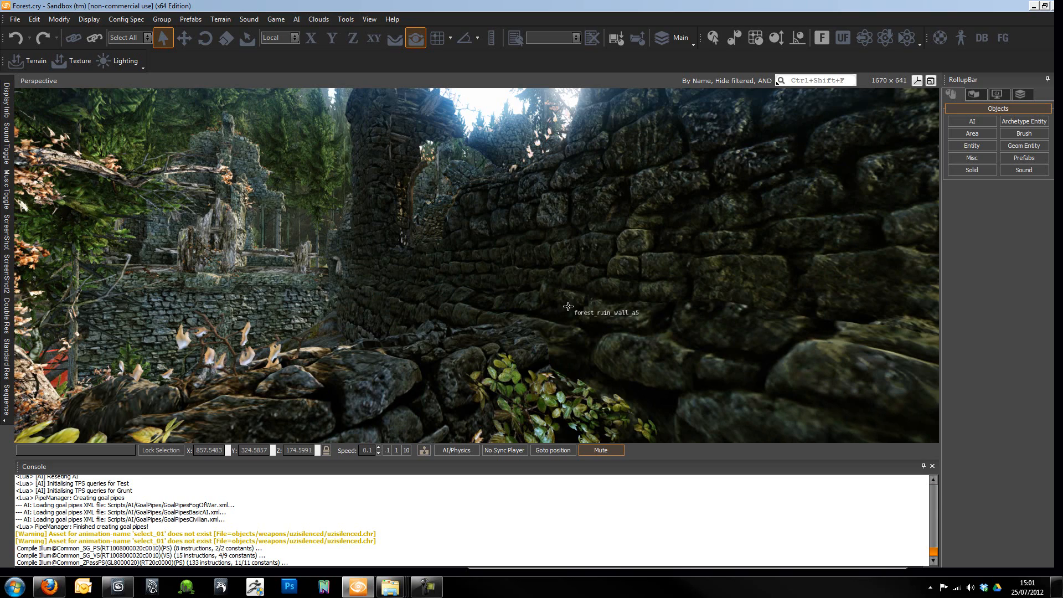
right_click_drag(529, 293, 532, 305)
key("w")
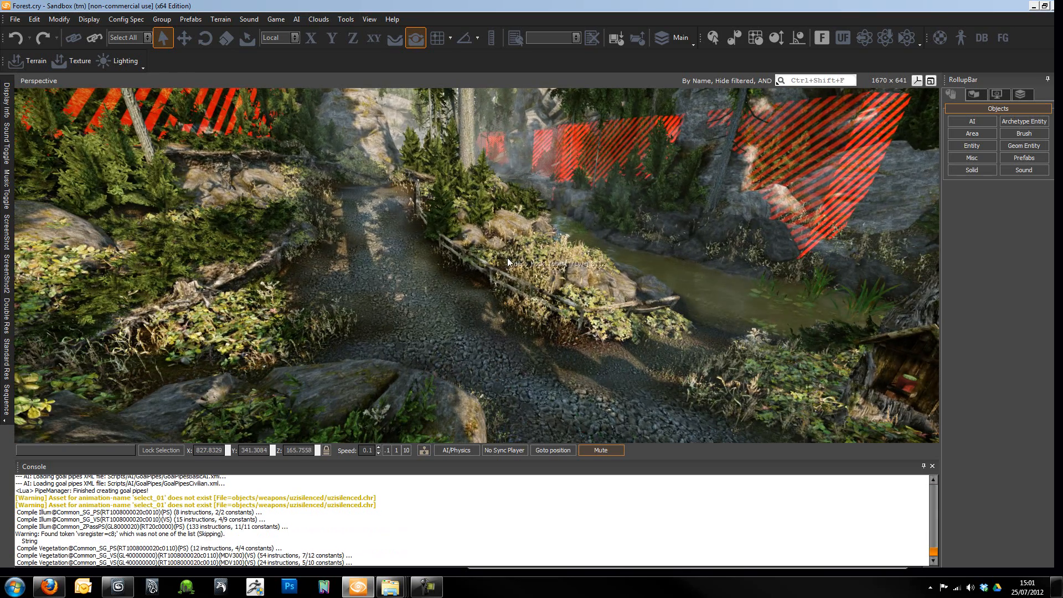
right_click_drag(507, 257, 508, 258)
key("w")
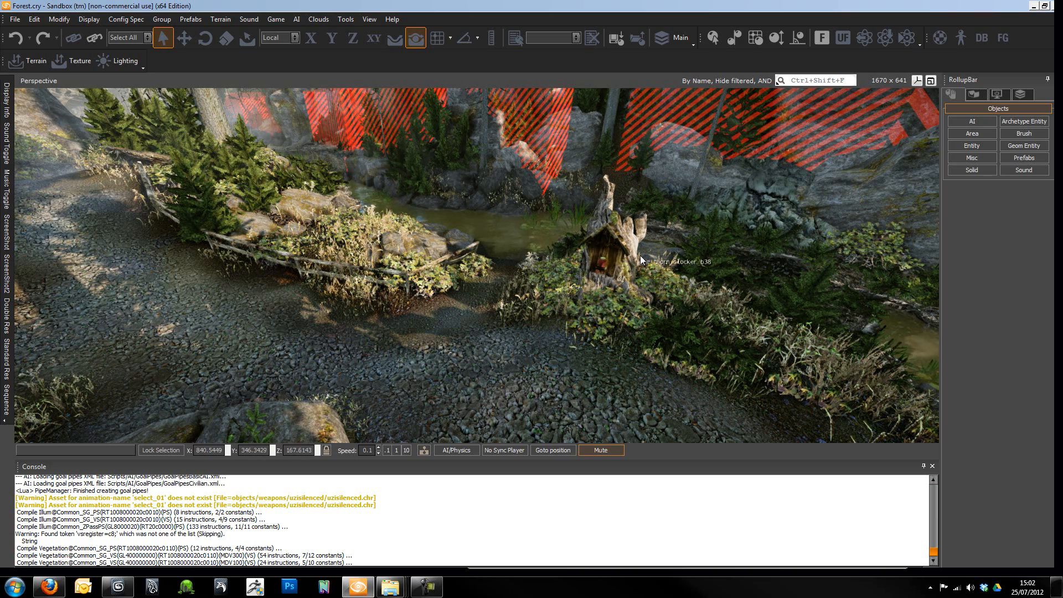
right_click_drag(583, 257, 559, 247)
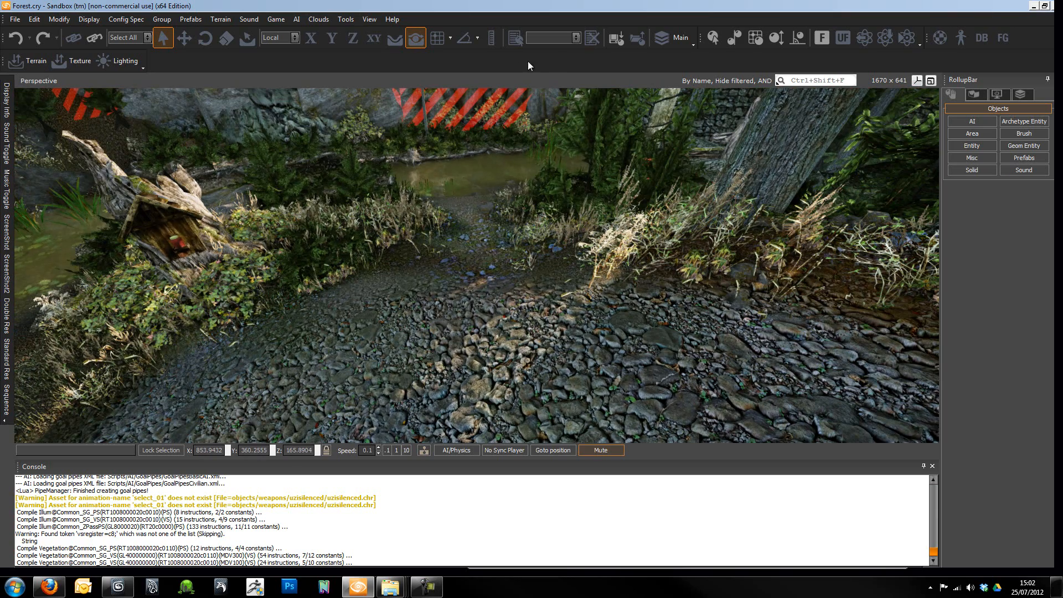
- Open the Character Editor to view its loaded male character and animation list, and close the editor
left_click(371, 20)
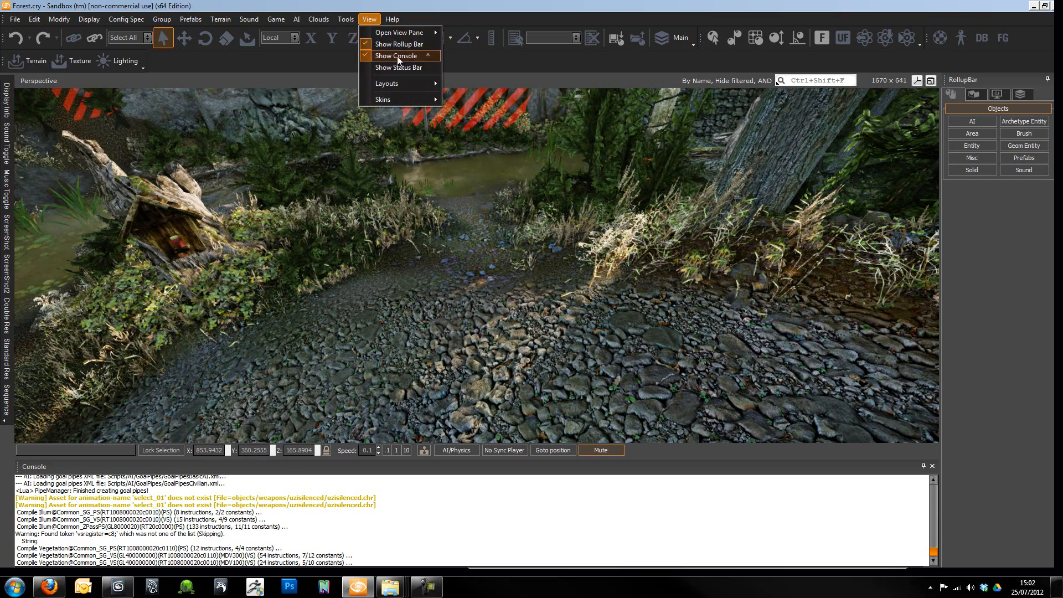
mouse_move(394, 32)
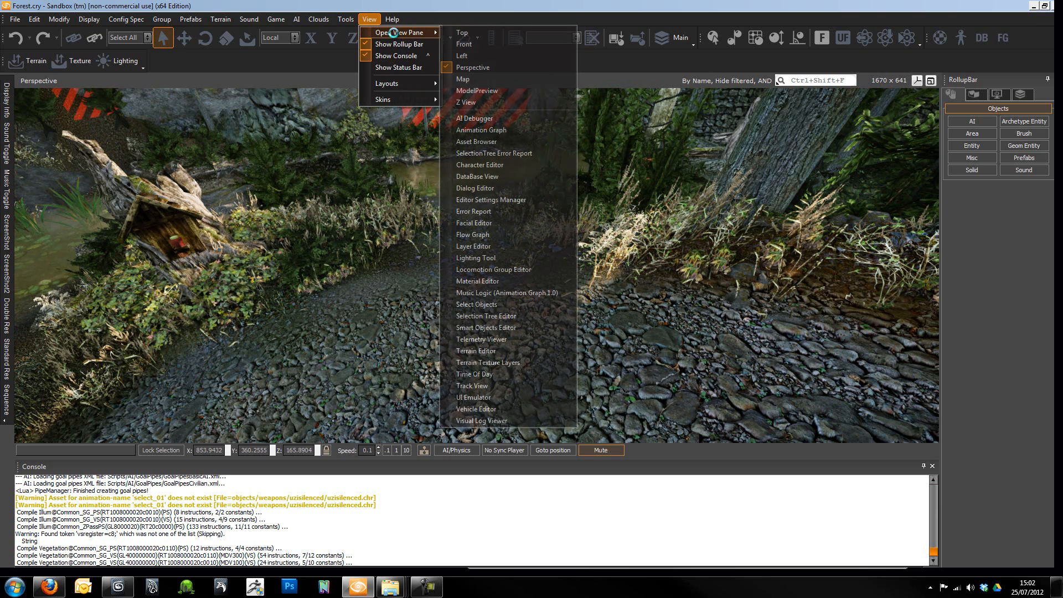
left_click(488, 165)
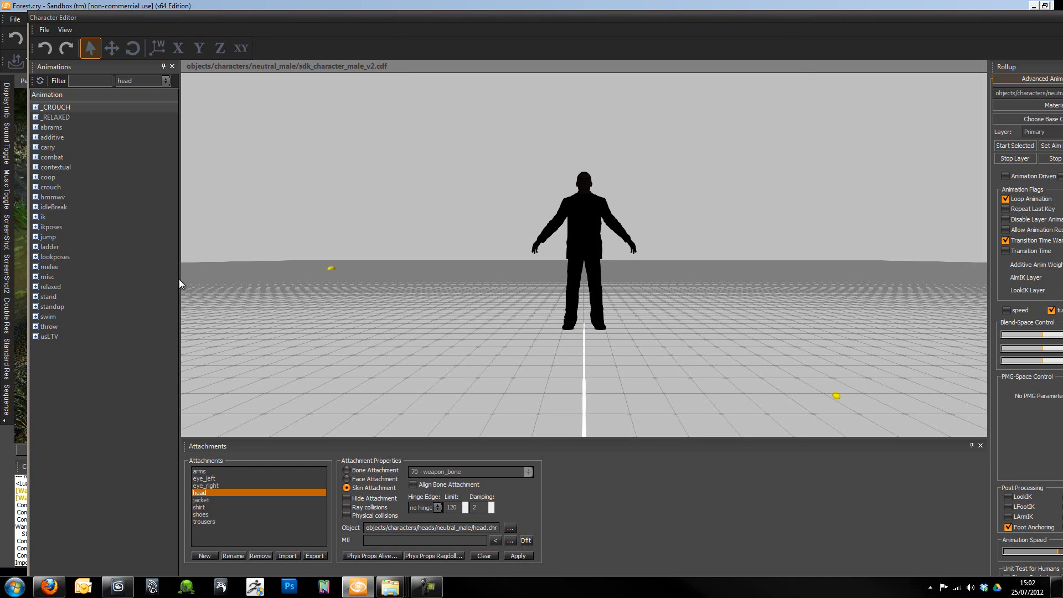
double_click(1027, 18)
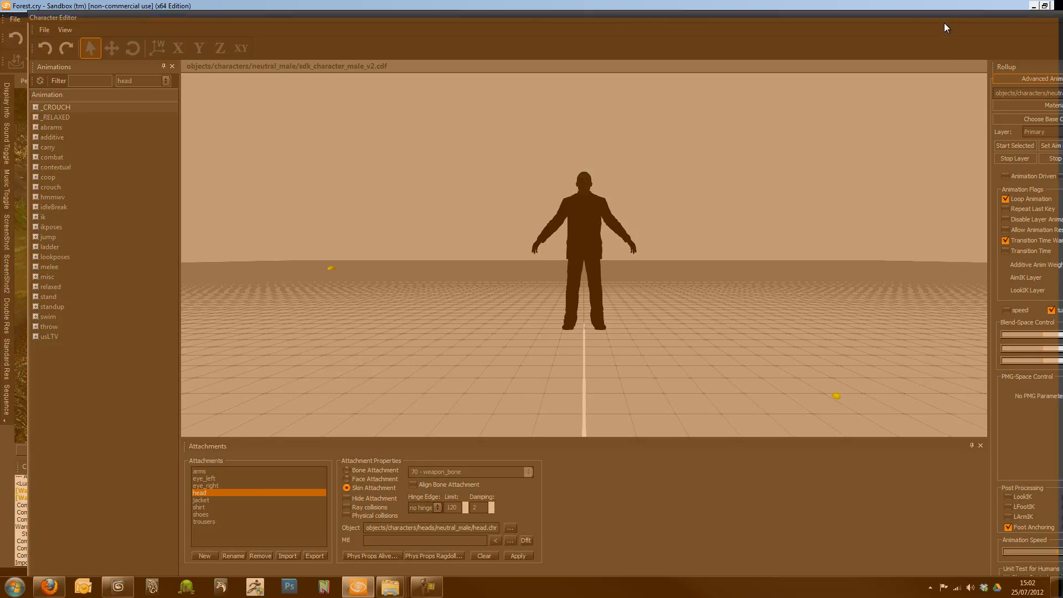
left_click(1051, 25)
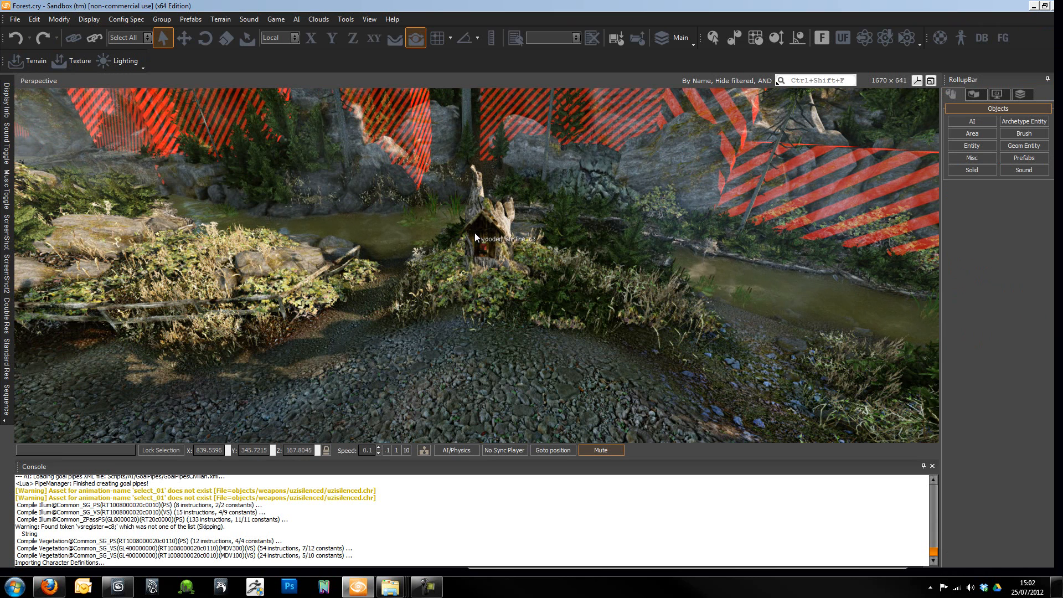
middle_click_drag(474, 232, 506, 250)
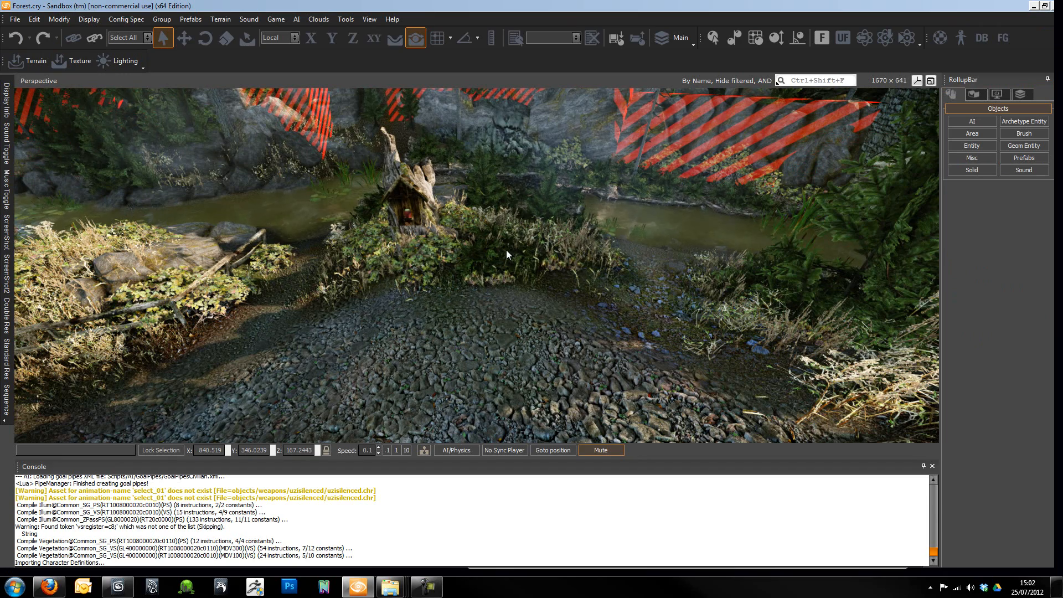
key("w")
mouse_move(534, 277)
right_mouse_down()
mouse_move(541, 269)
mouse_move(520, 269)
mouse_move(551, 268)
right_mouse_up()
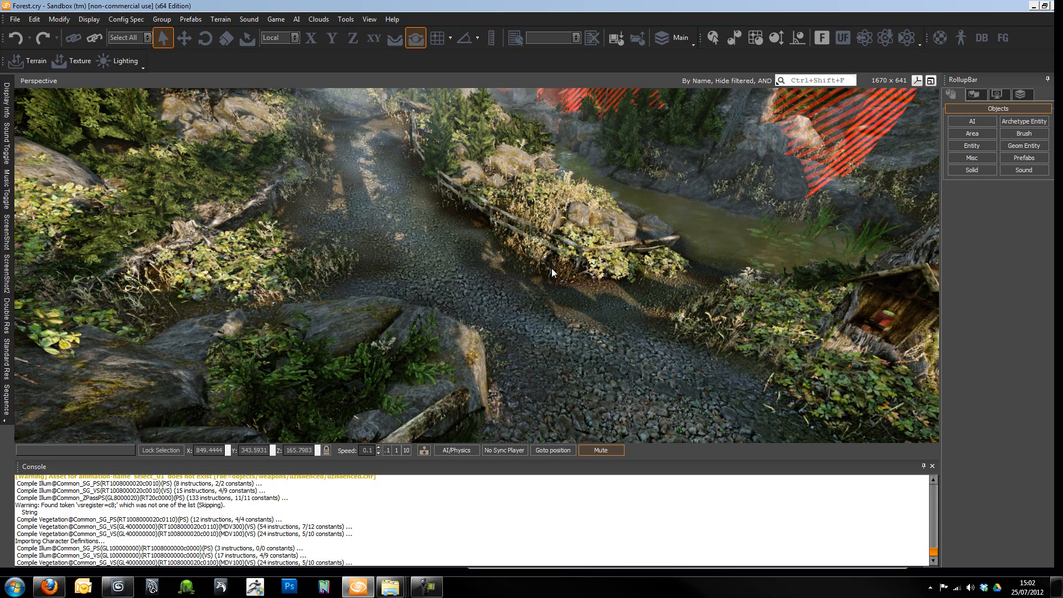
right_click_drag(537, 228, 561, 229)
key("s")
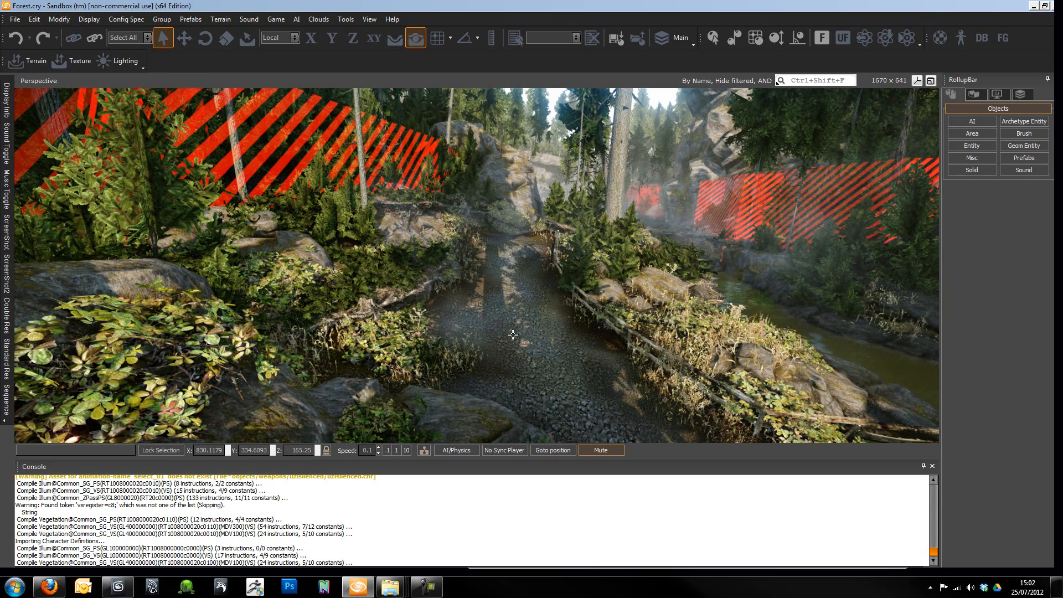